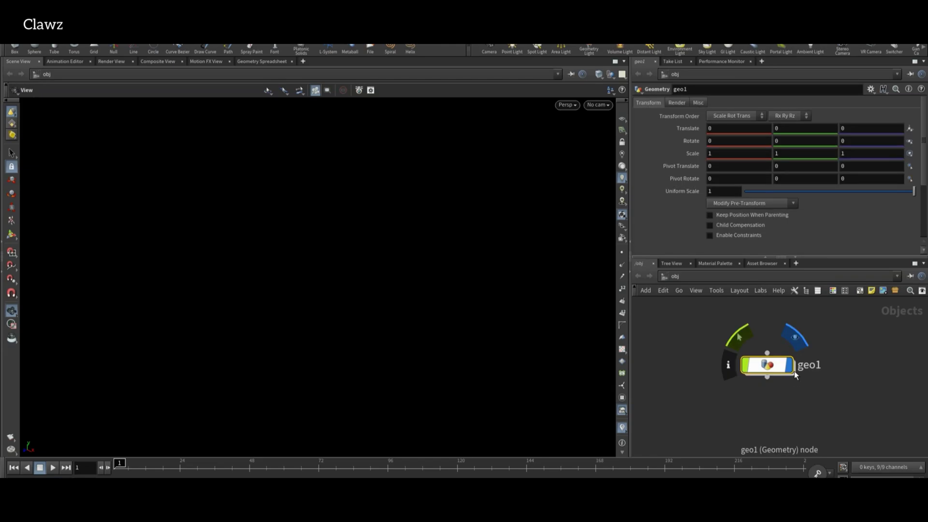
Rename the geo1 node to soap and go inside its network.
double_click(804, 367)
text(soap)
key(Return)
key(i)
Add a Circle node inside the soap network.
key(Tab)
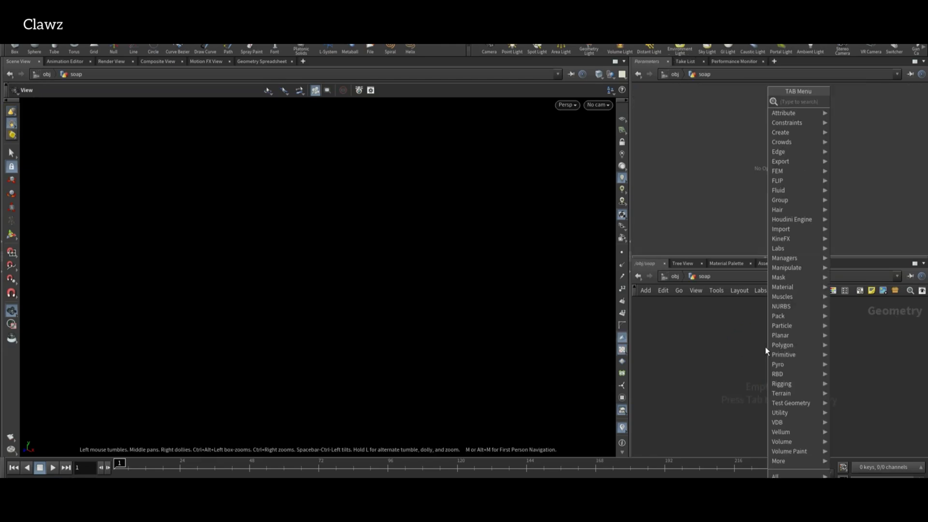
text(circle)
key(Return)
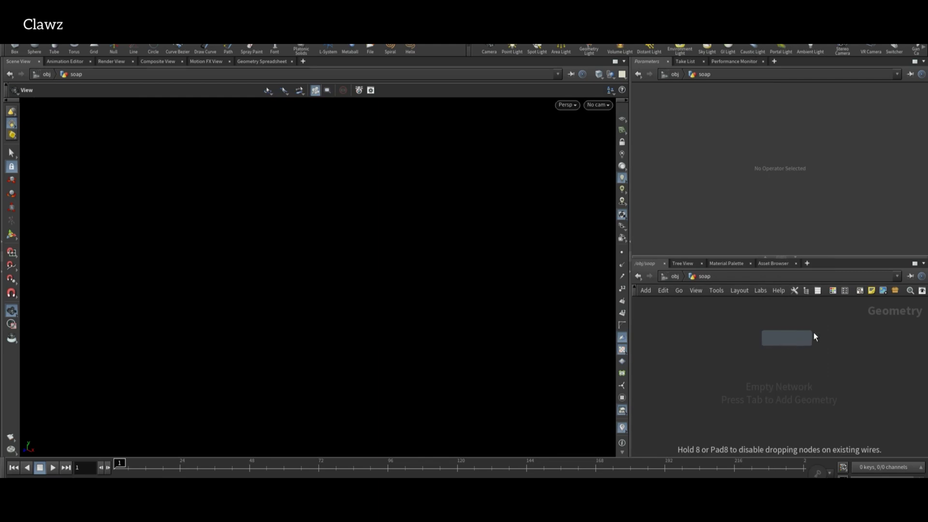
click(822, 335)
drag(387, 313, 454, 276)
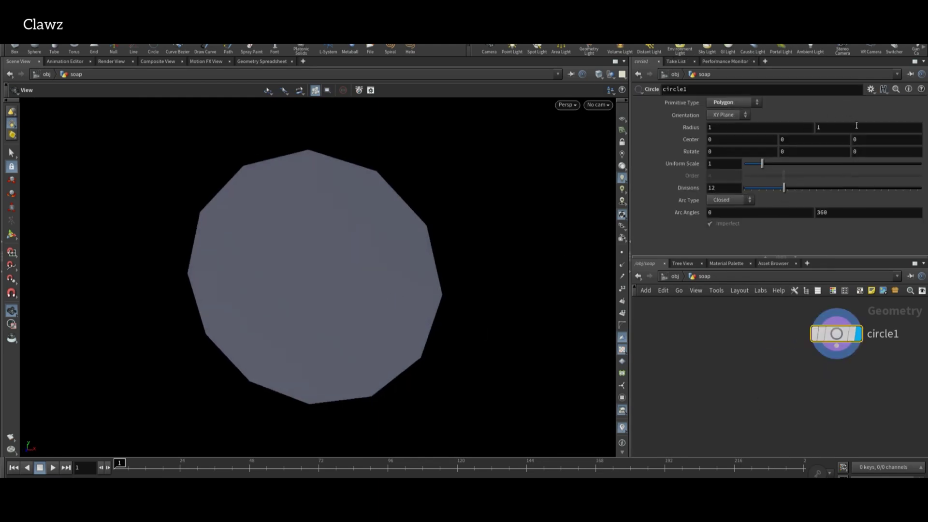
Make the circle an ellipse with radii 1.4 by 0.8 and 49 divisions.
middle_drag(855, 126, 863, 131)
text(.8)
key(Return)
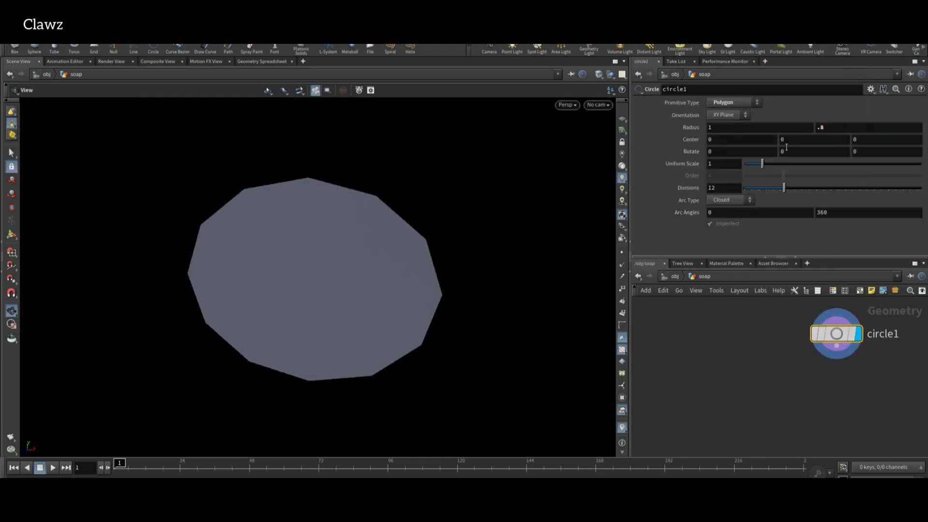
text(.2)
key(Return)
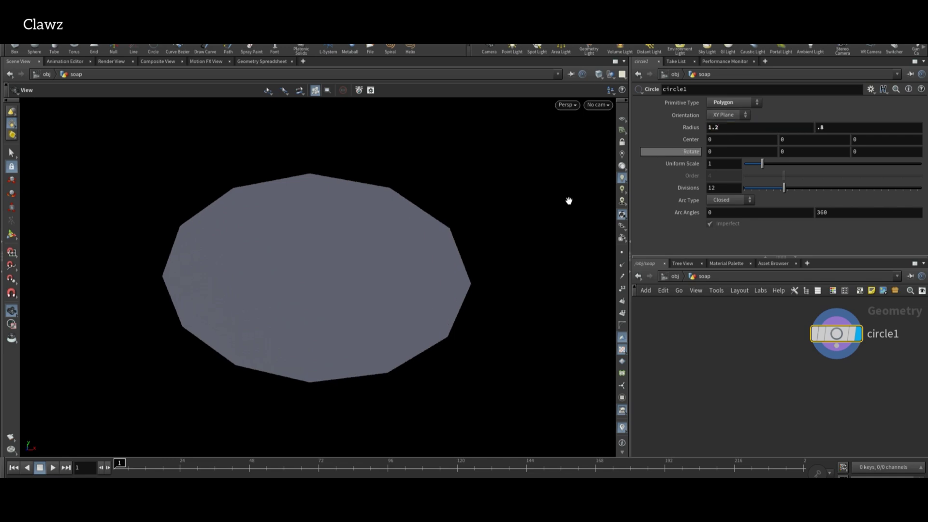
drag(784, 187, 917, 187)
drag(464, 245, 614, 188)
key(Return)
drag(556, 261, 565, 353)
Add a PolyExtrude under circle1 with a distance of 0.413.
key(Tab)
text(polyex)
key(Return)
click(816, 379)
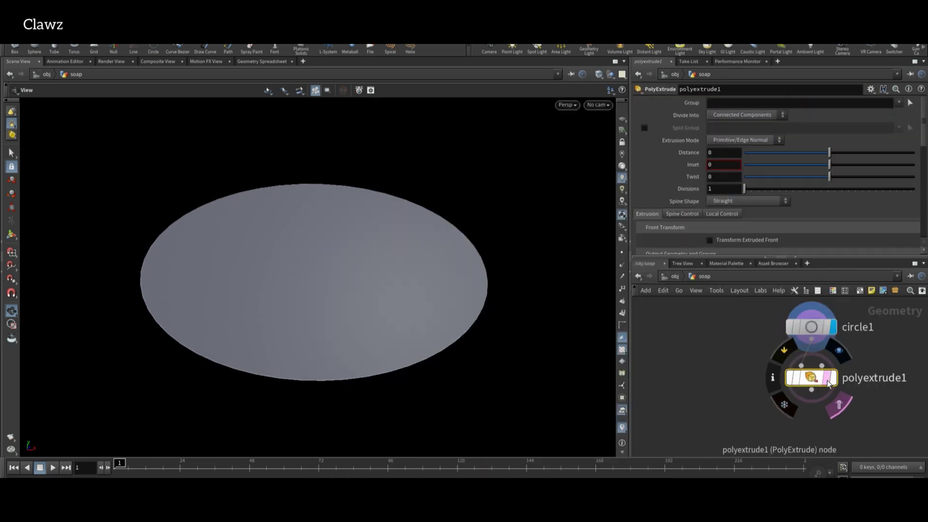
drag(830, 152, 864, 148)
Enable Output Back on the extrusion to cap the back face.
drag(159, 295, 248, 298)
scroll(711, 237, down, 3)
scroll(716, 235, down, 2)
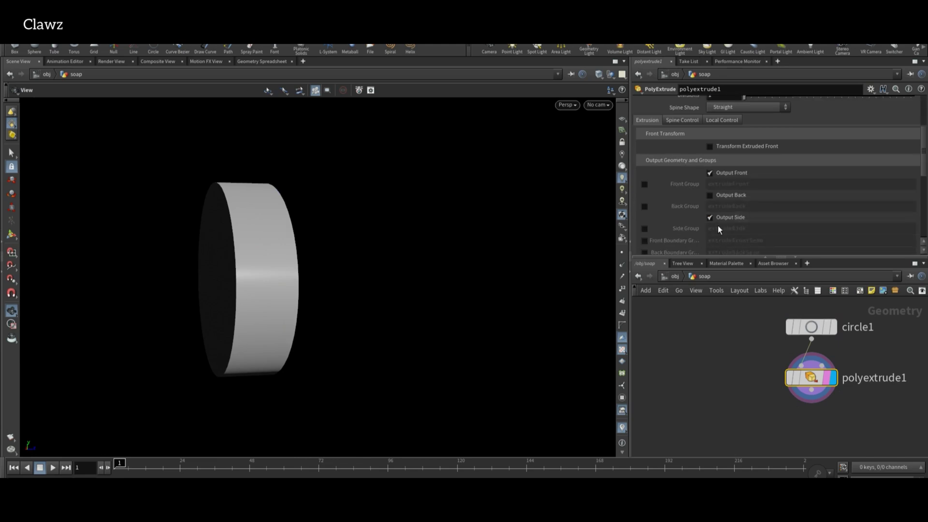
click(717, 195)
drag(392, 286, 236, 285)
Add a PolyBevel under polyextrude1 and bevel the disc edges by 0.226.
key(Tab)
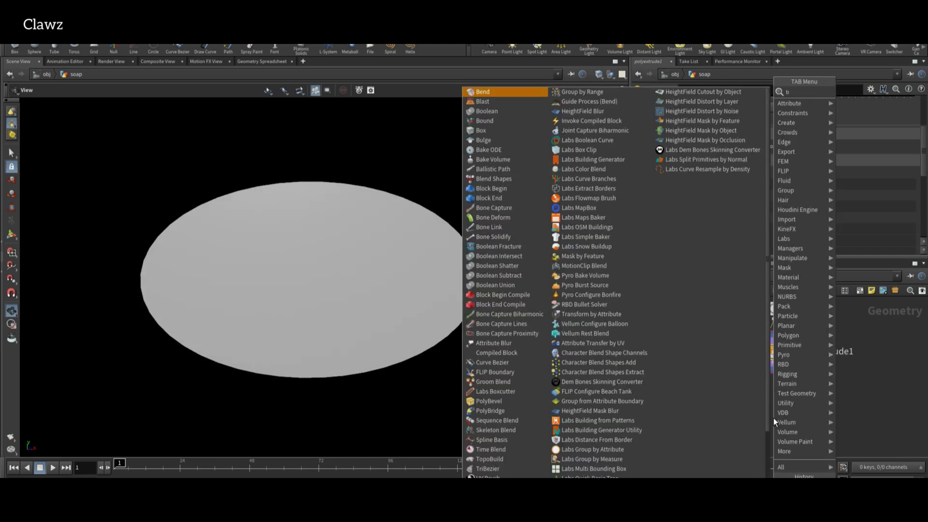
text(pol)
key(Return)
click(773, 394)
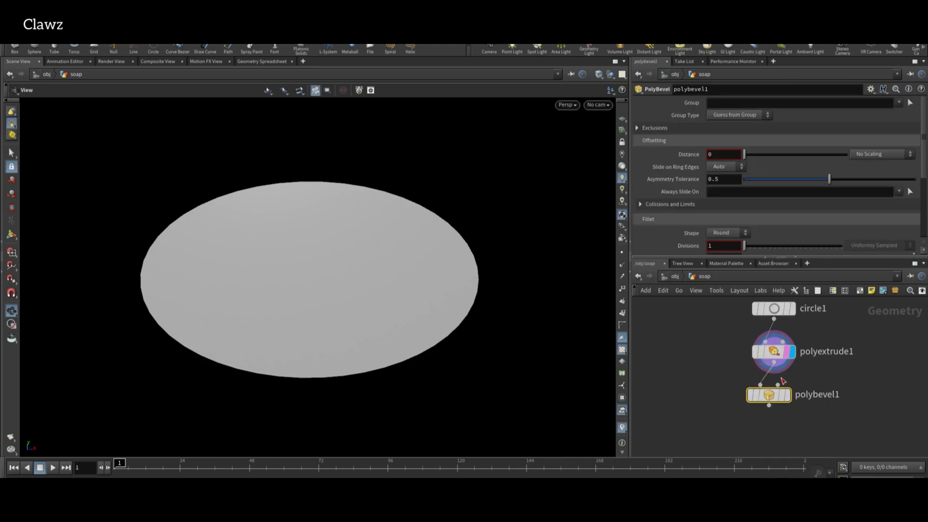
click(786, 394)
drag(755, 150, 767, 154)
drag(182, 266, 305, 263)
scroll(697, 329, up, 2)
middle_drag(697, 329, 676, 319)
Thicken the PolyExtrude distance to 0.584.
click(767, 347)
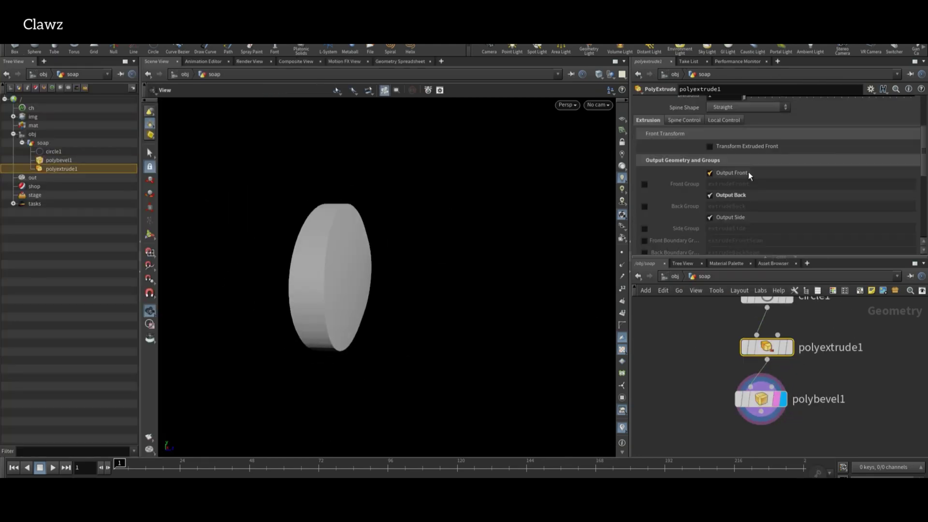
drag(319, 273, 260, 297)
middle_drag(810, 465, 812, 414)
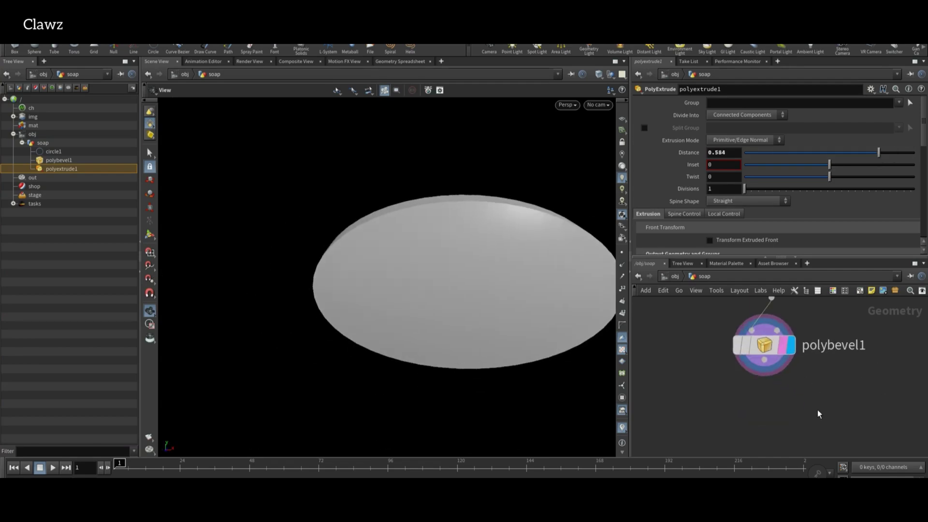
Add a Remesh under polybevel1 with Target Size 0.1.
key(Tab)
text(remesh)
key(Return)
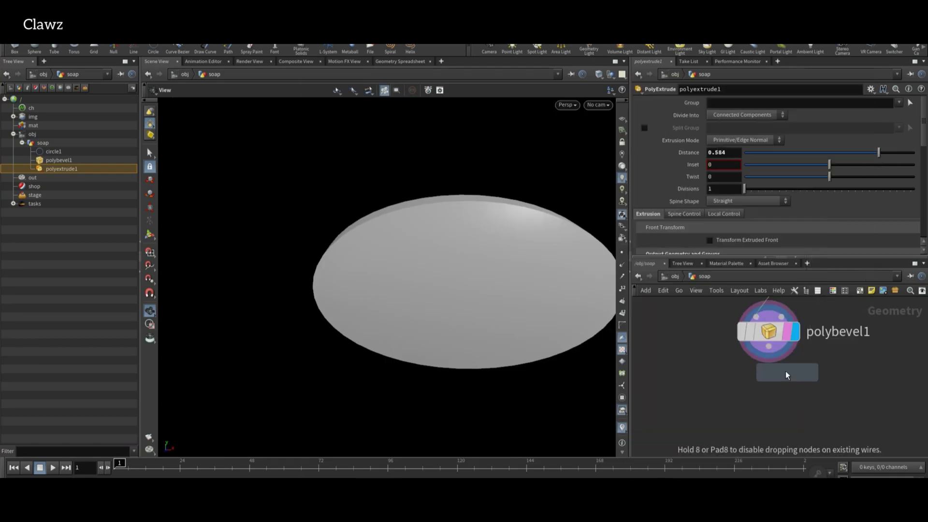
click(776, 392)
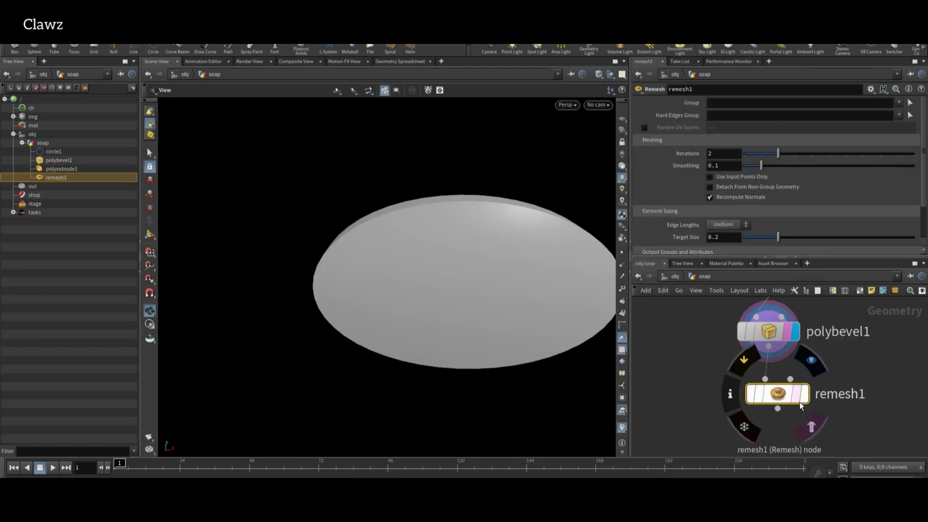
double_click(724, 237)
text(0)
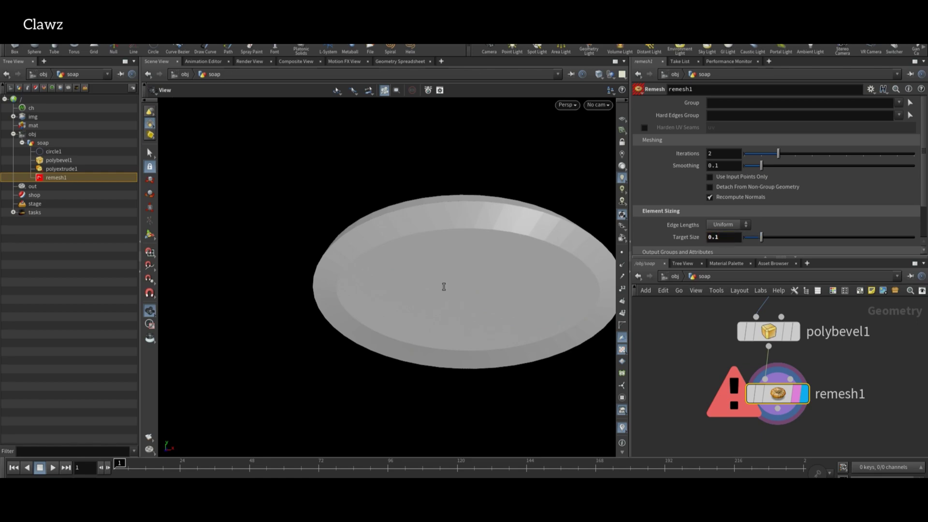
drag(443, 287, 484, 290)
scroll(763, 358, down, 3)
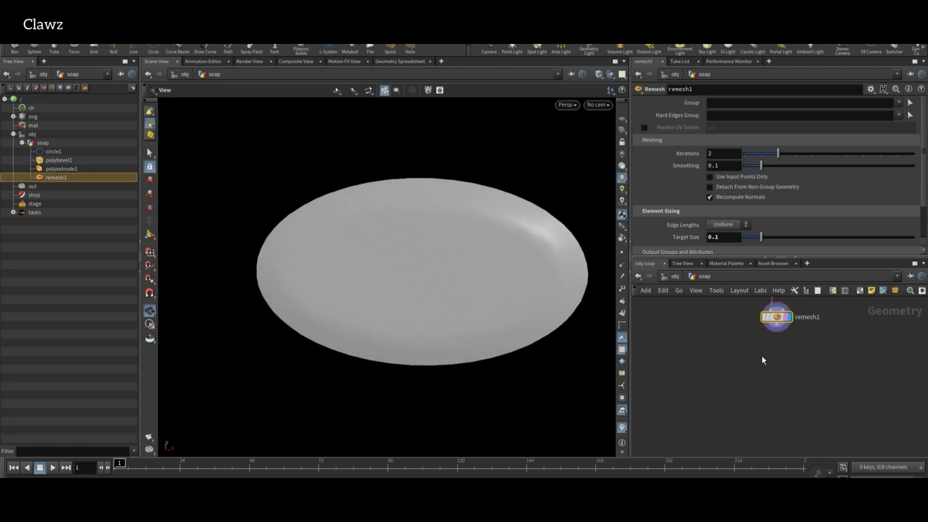
Add a Null after remesh1 and name it soap.
key(Tab)
text(null)
key(Return)
click(763, 373)
text(ap)
key(Return)
mouse_move(762, 373)
mouse_down()
mouse_move(810, 323)
mouse_move(771, 377)
mouse_up()
key(Tab)
Add a Points from Volume node under the soap null.
text(points from)
key(Return)
click(833, 349)
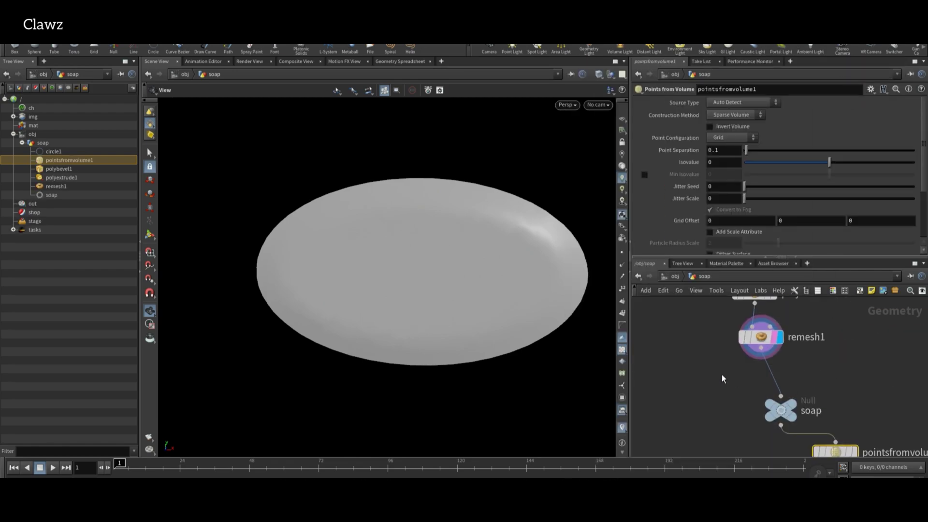
Insert a Normal node between remesh1 and the soap null.
key(Tab)
text(normal)
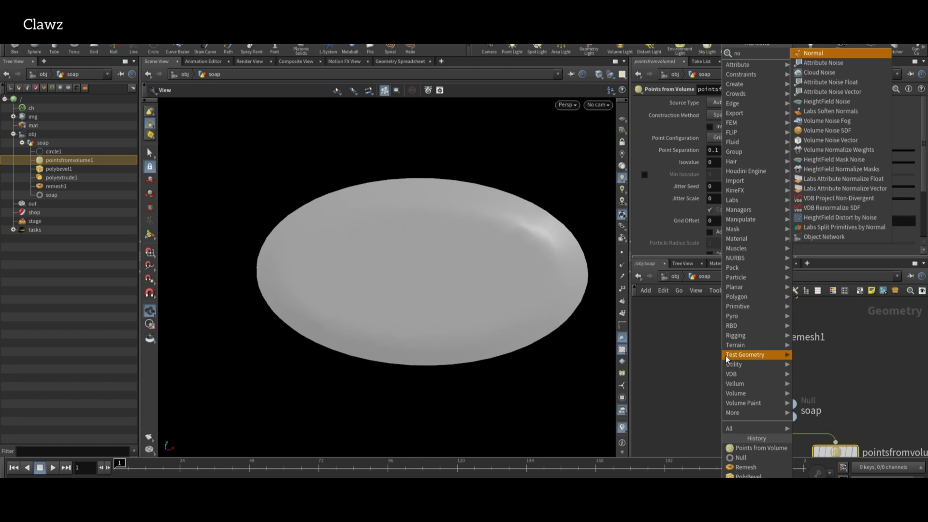
key(Return)
click(774, 375)
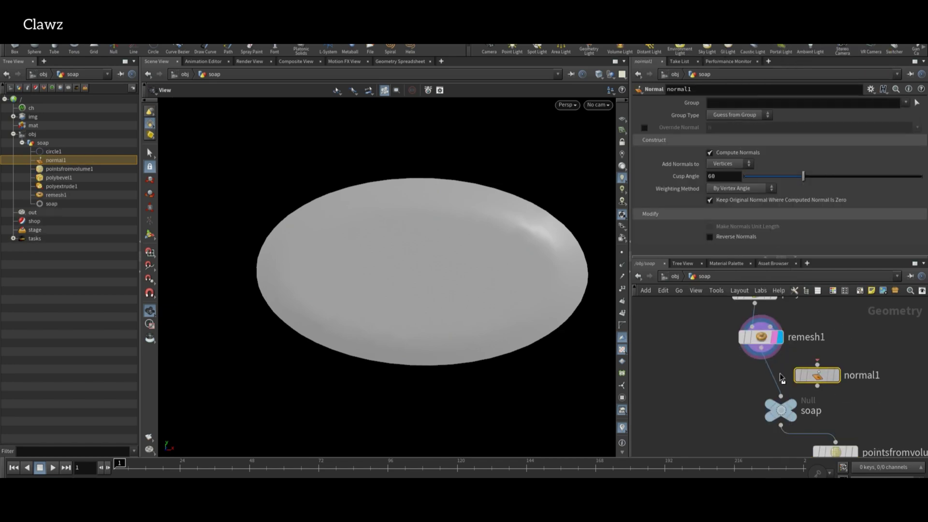
scroll(791, 337, down, 2)
scroll(778, 377, up, 3)
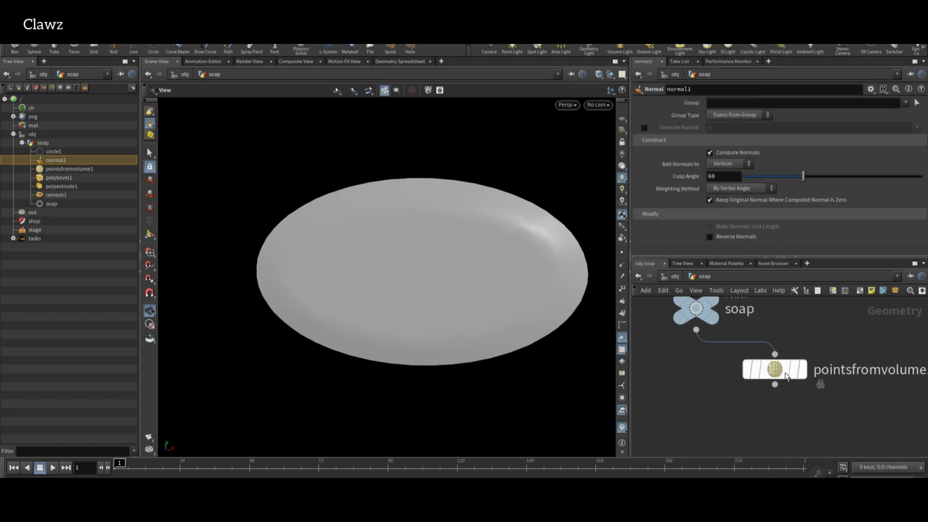
Display pointsfromvolume1 and set its Point Separation to 0.02.
click(786, 373)
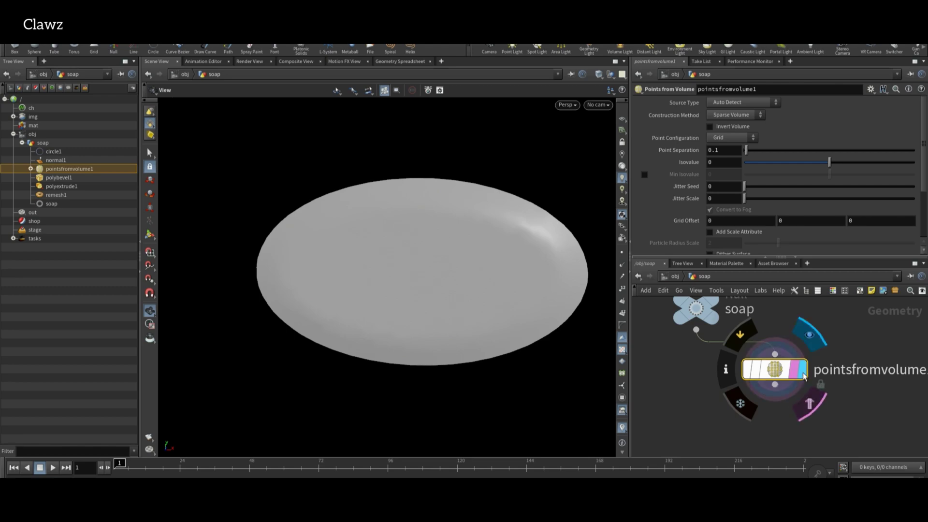
click(803, 370)
key(Return)
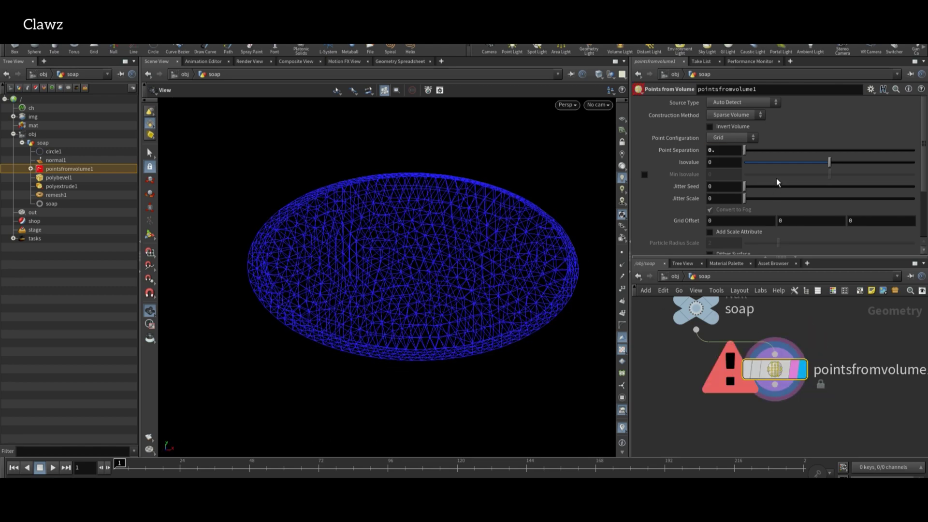
text(05)
key(Return)
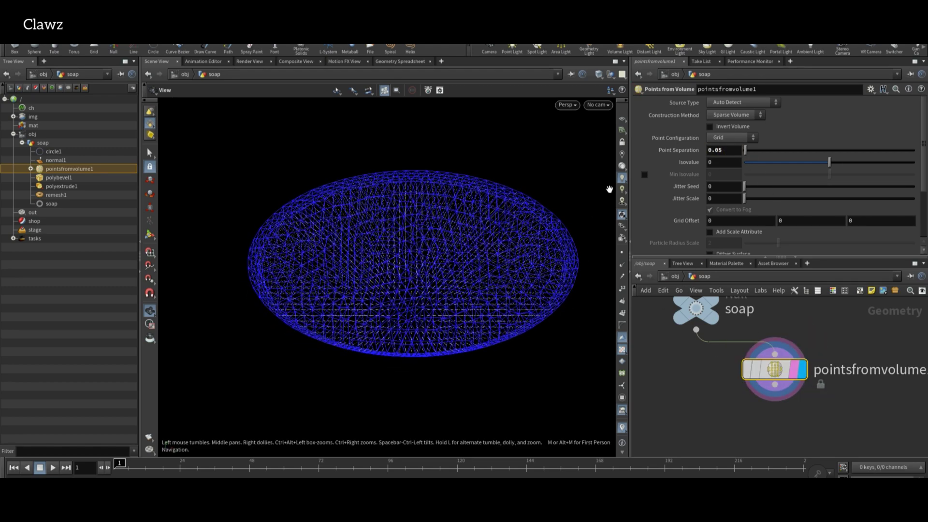
key(BackSpace)
text(2)
key(Return)
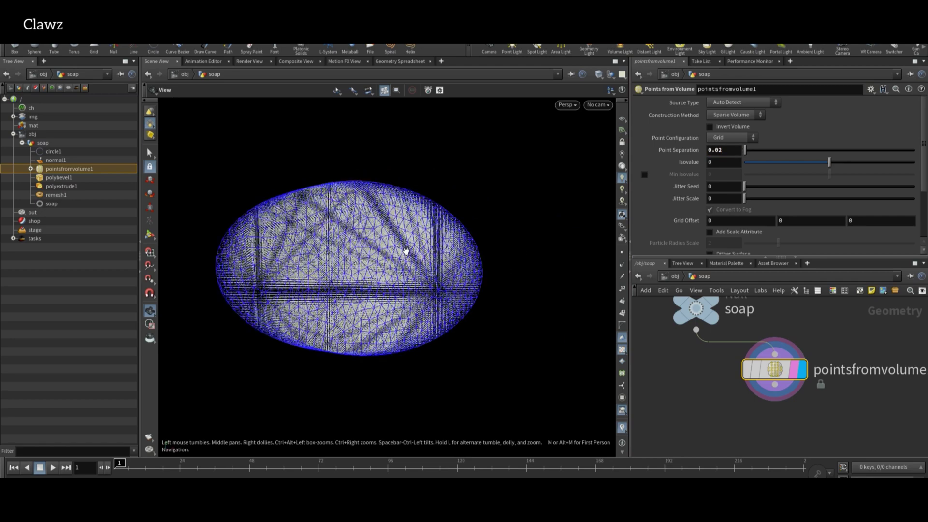
Add a Group node under pointsfromvolume1 and display it.
key(Tab)
click(788, 352)
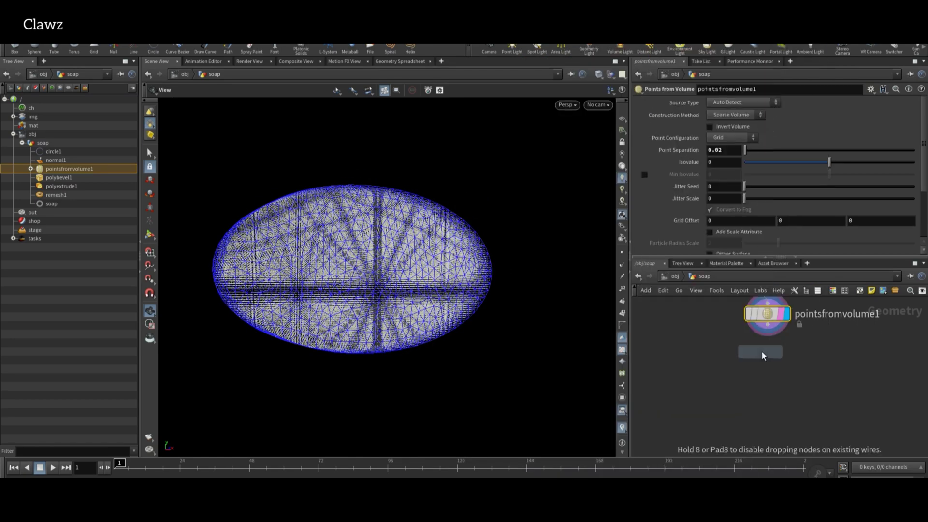
click(768, 358)
scroll(767, 361, up, 3)
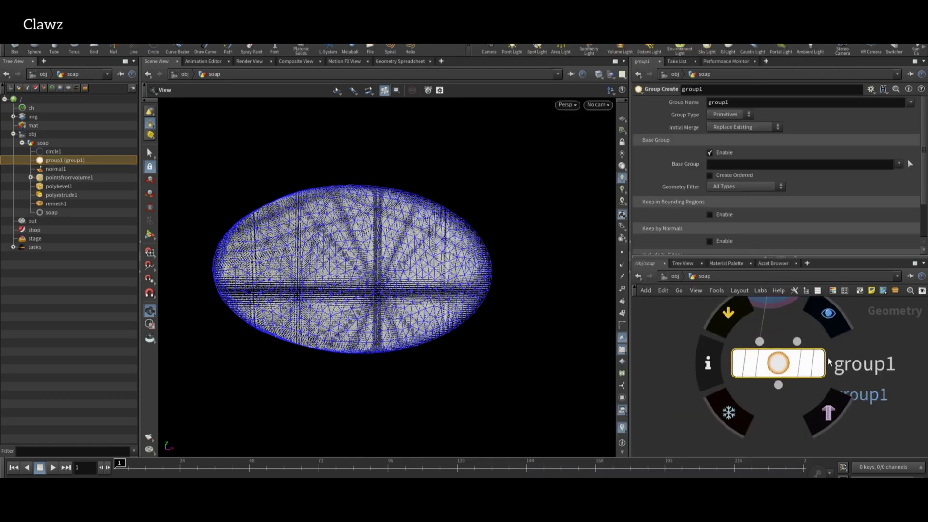
click(818, 362)
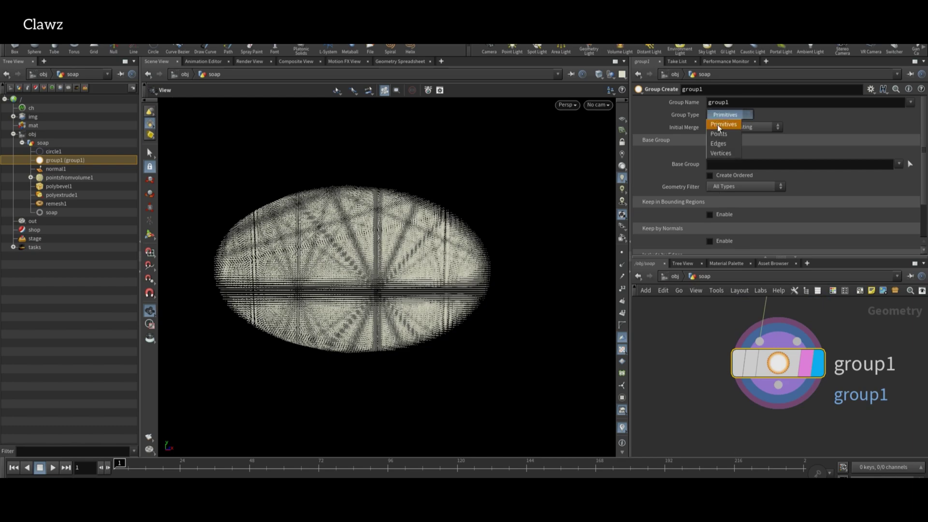
Make group1 select points in a 1.9 bounding box centred at X -2.3.
click(718, 134)
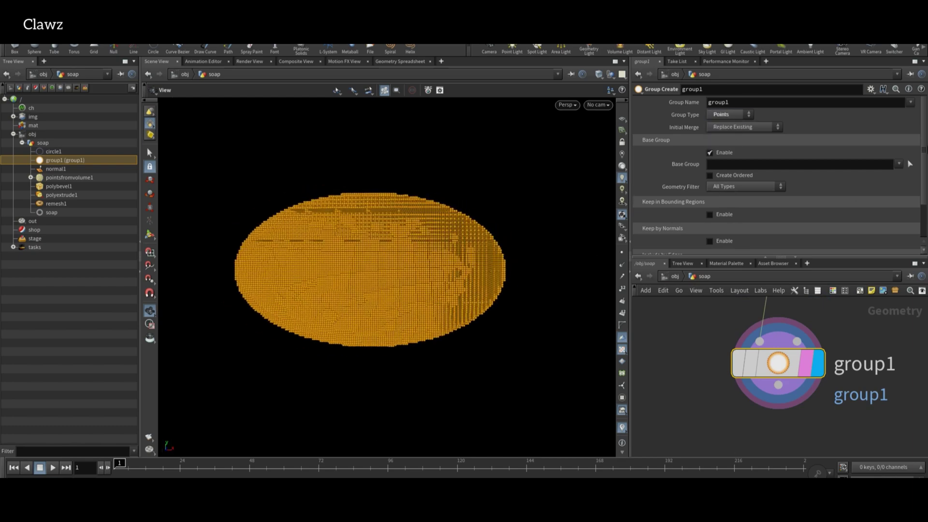
click(722, 153)
click(722, 179)
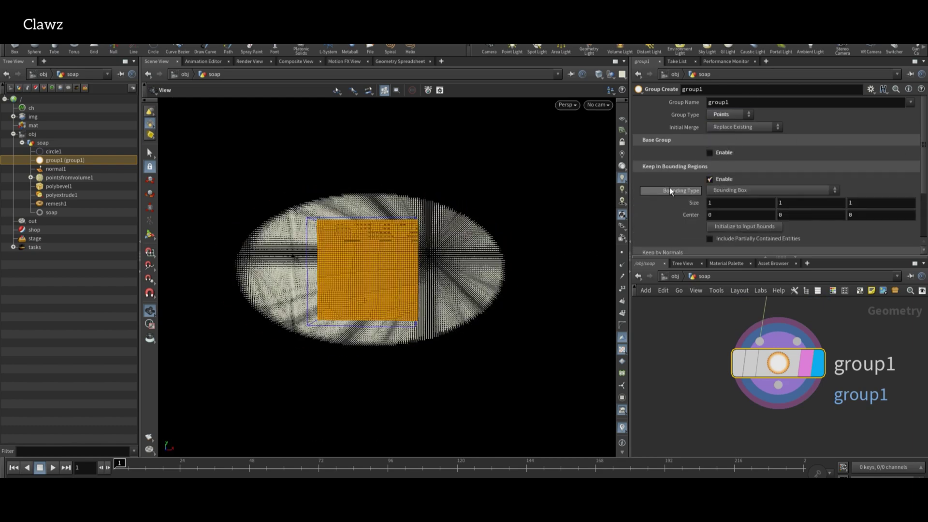
middle_drag(694, 203, 590, 202)
drag(489, 270, 468, 292)
scroll(768, 402, down, 3)
Duplicate group1 as group2 and wire group1 into group2.
drag(851, 346, 803, 415)
click(819, 371)
click(804, 401)
scroll(804, 400, up, 5)
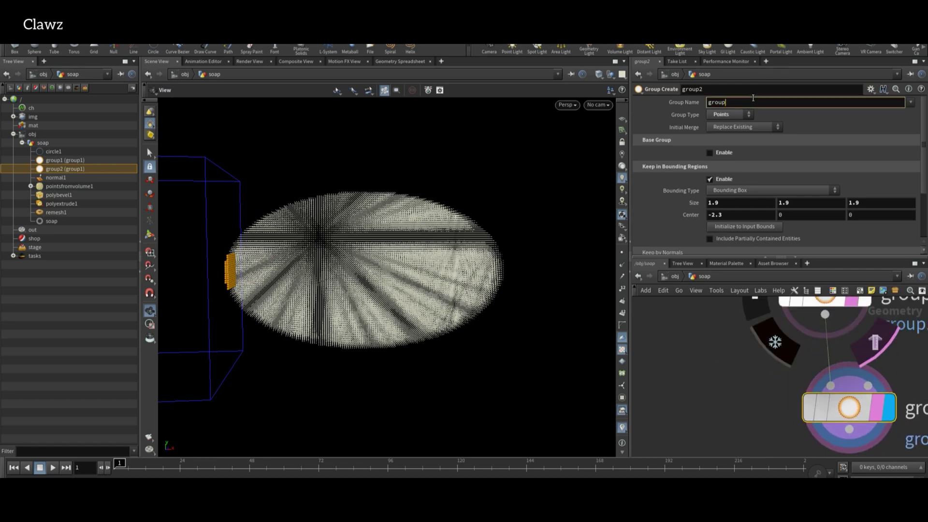
scroll(824, 351, down, 3)
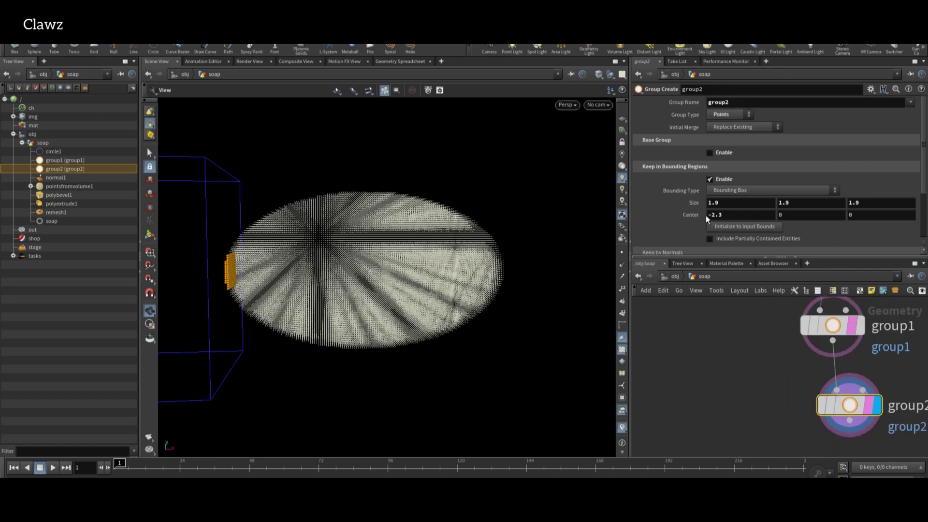
Change group2's bounding box Center X to 2.3.
key(Delete)
key(Return)
scroll(820, 385, down, 3)
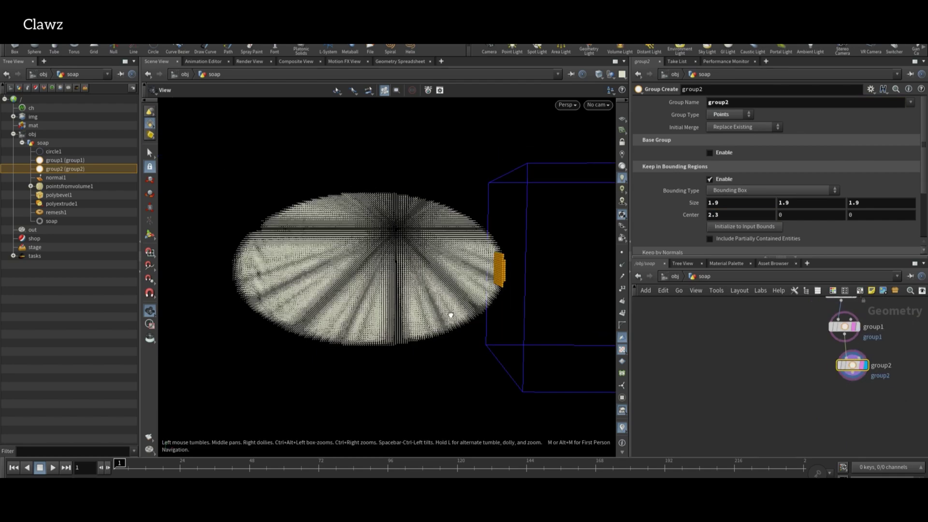
Add a Pyro Source Spread node below group2.
key(Tab)
text(pyros)
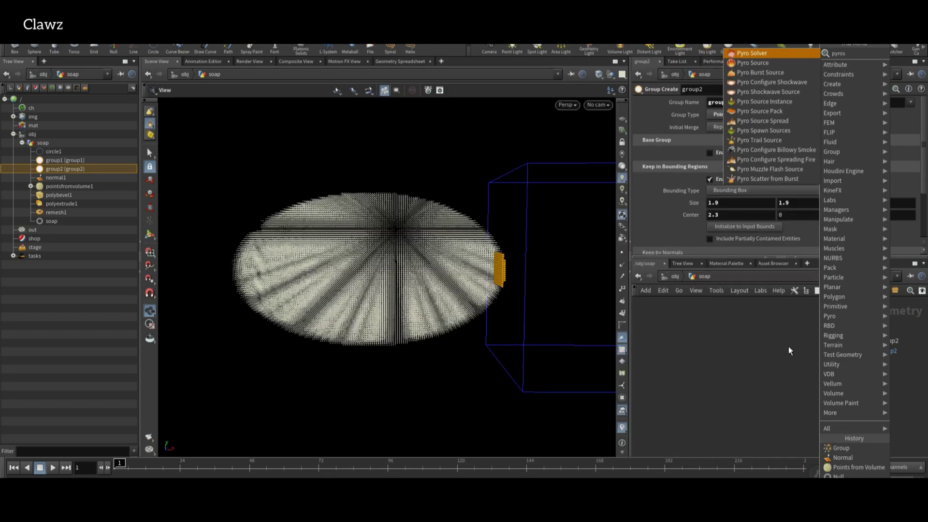
key(Down)
key(Down)
key(Down)
key(Down)
key(Down)
key(Down)
key(Down)
key(Return)
click(821, 382)
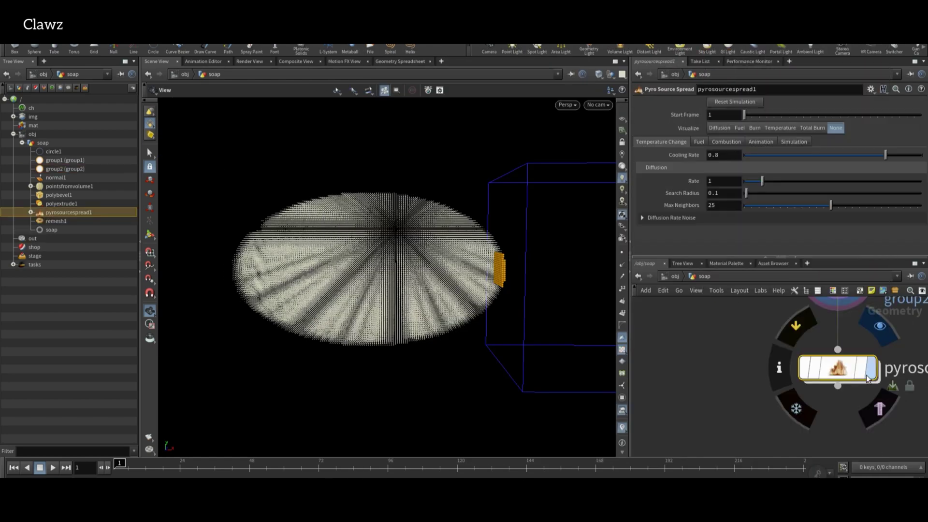
scroll(798, 438, down, 3)
Insert an Attribute Create node between group2 and pyrosourcespread1.
key(Tab)
mouse_move(767, 393)
click(602, 218)
click(790, 387)
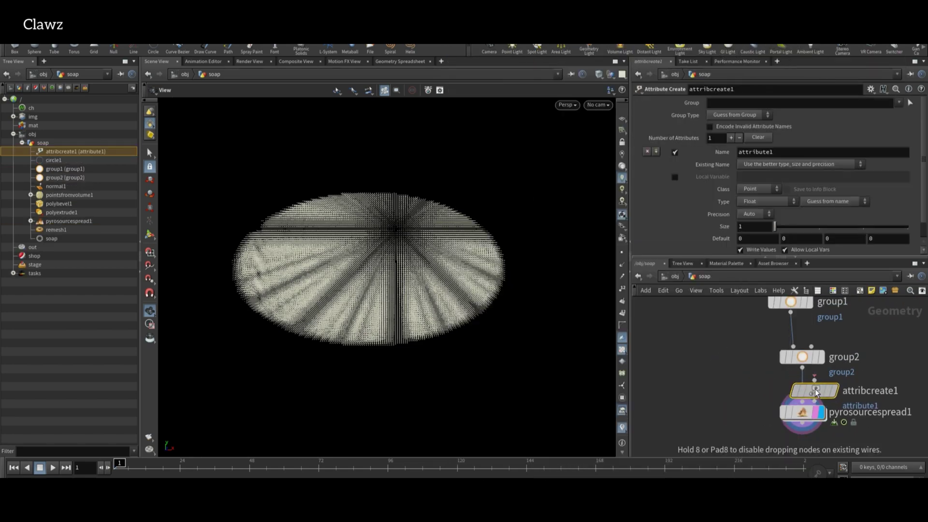
Name the attribute temperature and give the grouped points a value of 1.
double_click(789, 154)
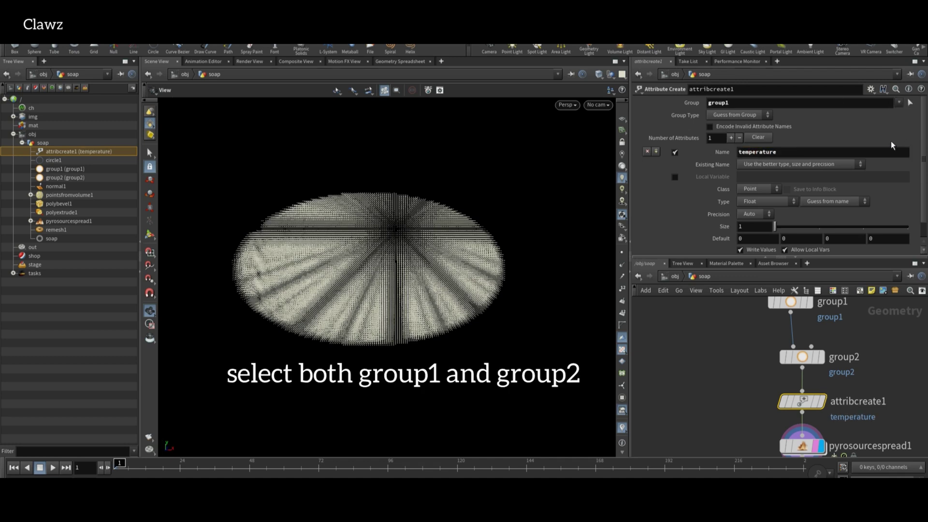
scroll(783, 191, down, 1)
text(1)
key(Return)
scroll(773, 360, down, 2)
scroll(721, 424, up, 3)
drag(721, 421, 908, 379)
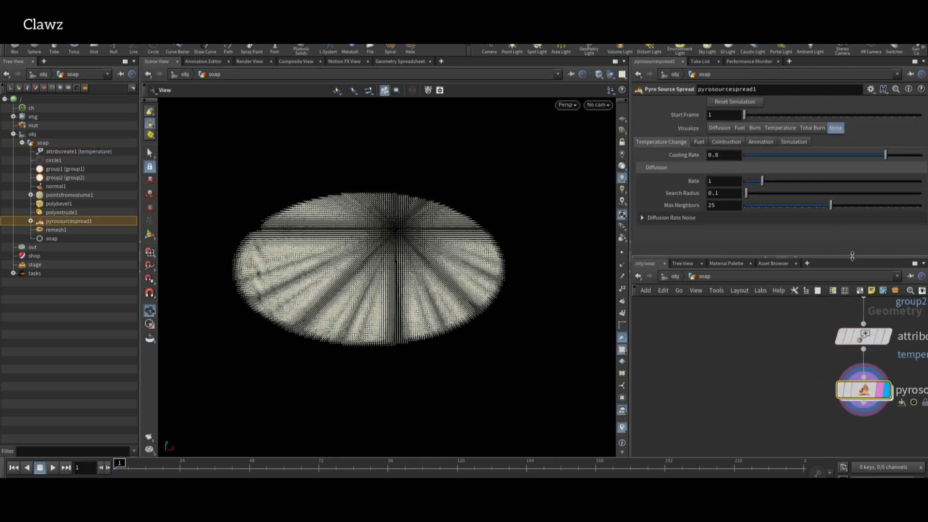
Visualize the temperature attribute on the pyrosourcespread1 points.
mouse_move(851, 390)
click(824, 401)
click(666, 265)
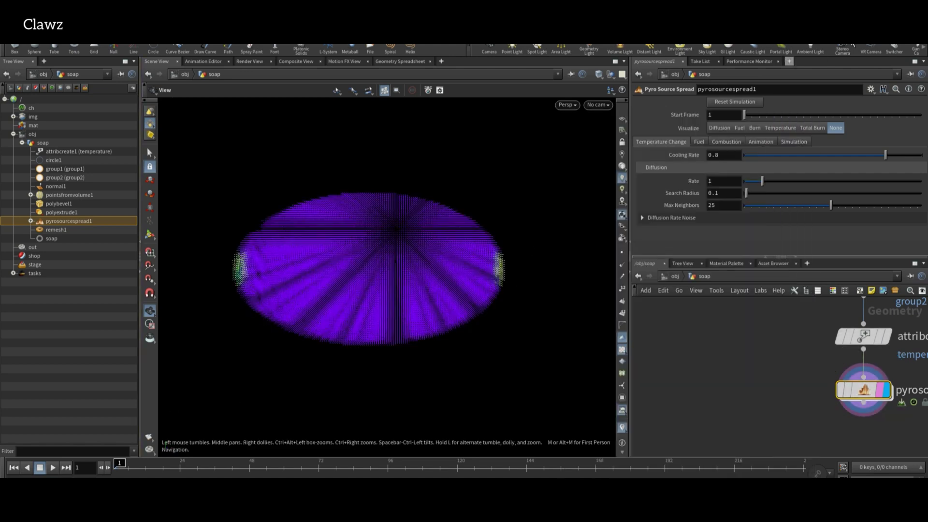
Set Cooling Rate to 0 and play the spread simulation to frame 94.
drag(780, 154, 742, 154)
click(53, 467)
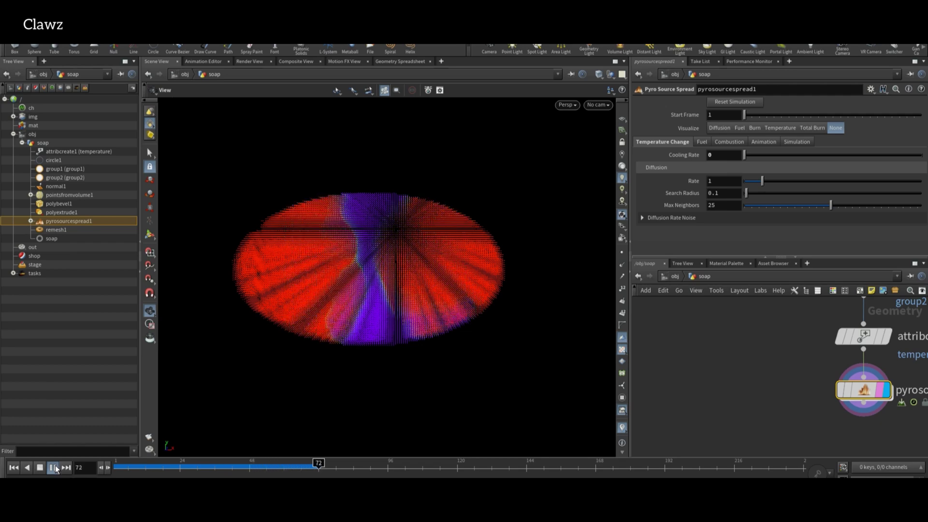
click(53, 468)
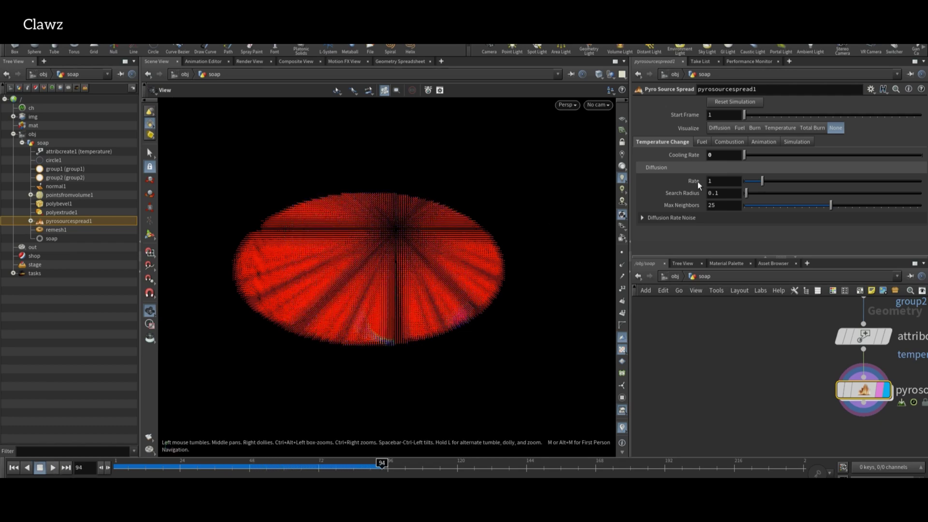
Apply Search Radius 0.85 and replay the simulation to frame 87.
click(759, 193)
click(14, 469)
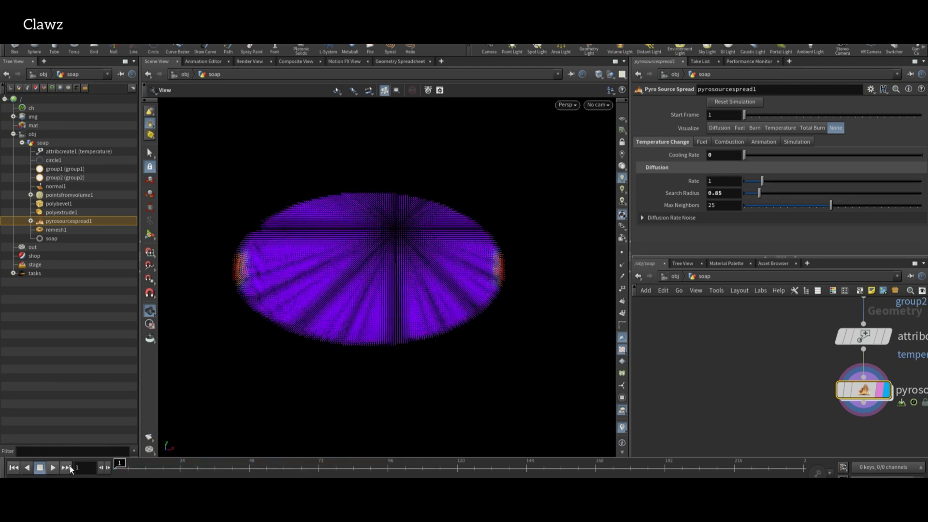
click(53, 467)
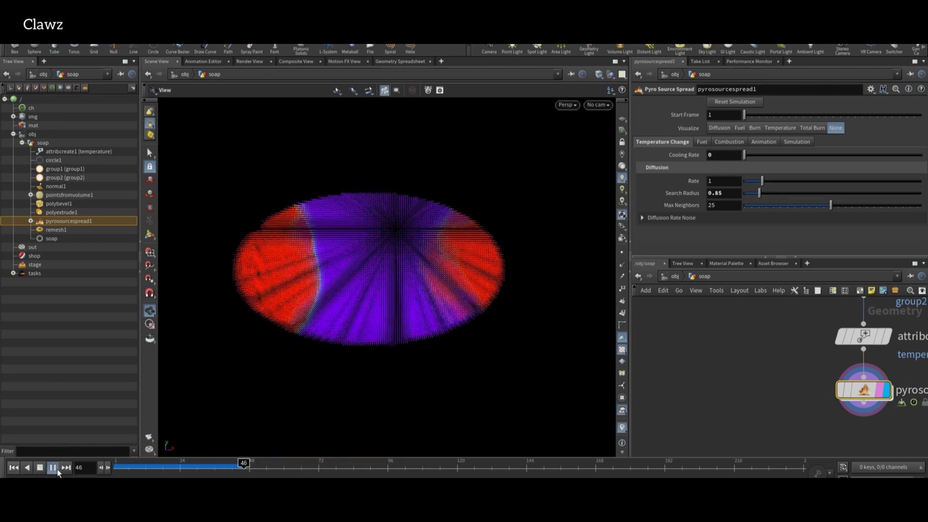
click(54, 467)
scroll(713, 375, down, 2)
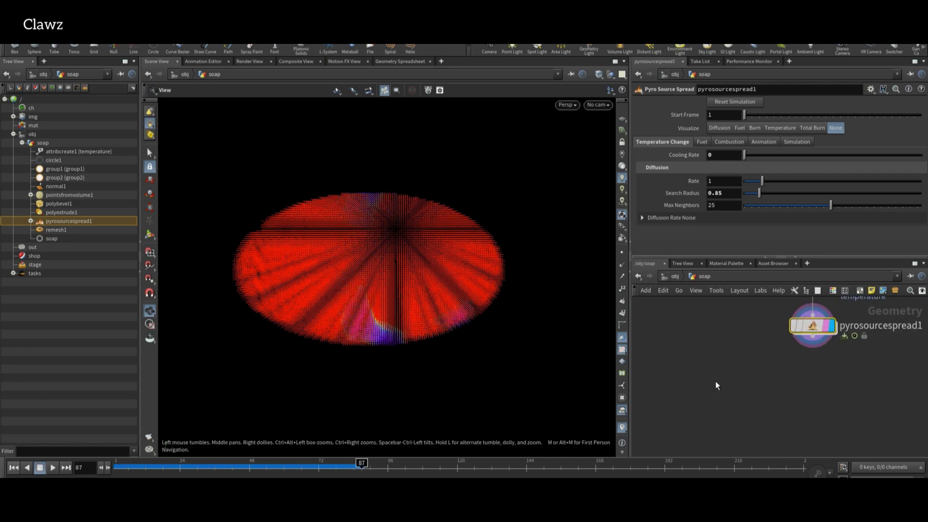
Add a Null below pyrosourcespread1 and rename it vel.
key(Tab)
text(null)
key(Return)
click(708, 375)
scroll(729, 377, down, 5)
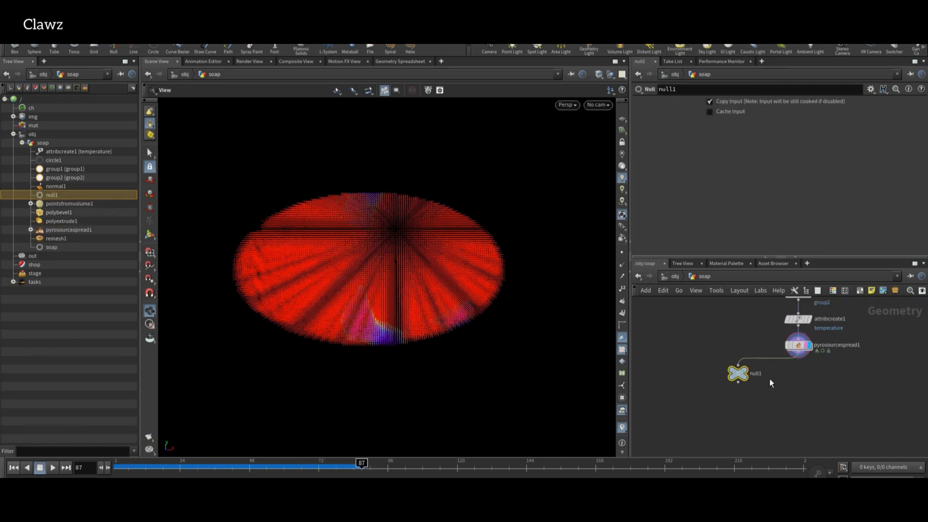
scroll(748, 385, up, 8)
double_click(761, 386)
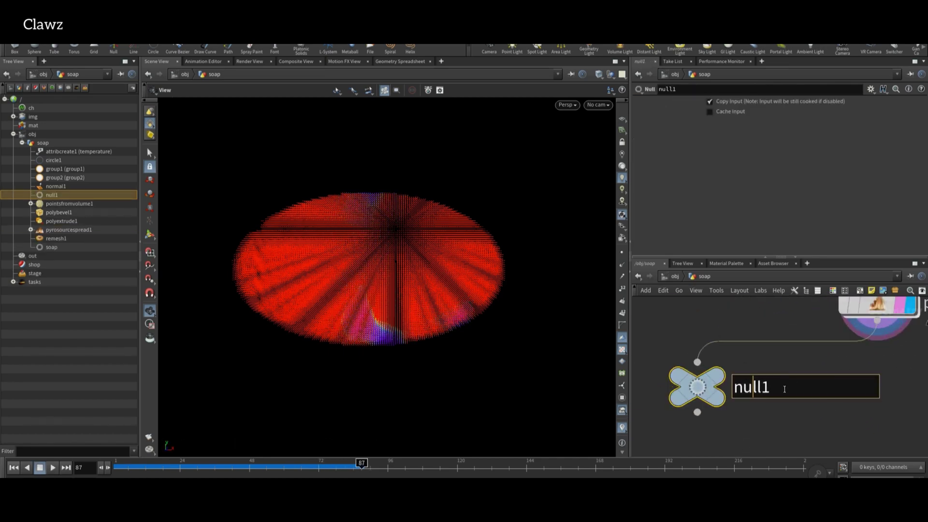
text(vel)
key(Return)
scroll(839, 405, down, 2)
scroll(810, 387, down, 4)
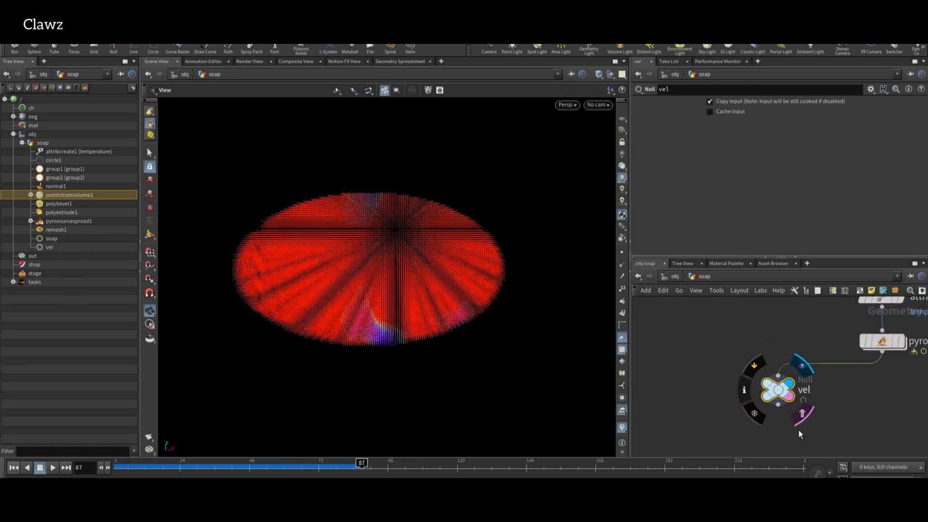
scroll(777, 425, up, 6)
Add a Blast node wired from vel's output and display it.
click(745, 354)
key(Tab)
text(blast)
key(Return)
click(795, 360)
click(794, 362)
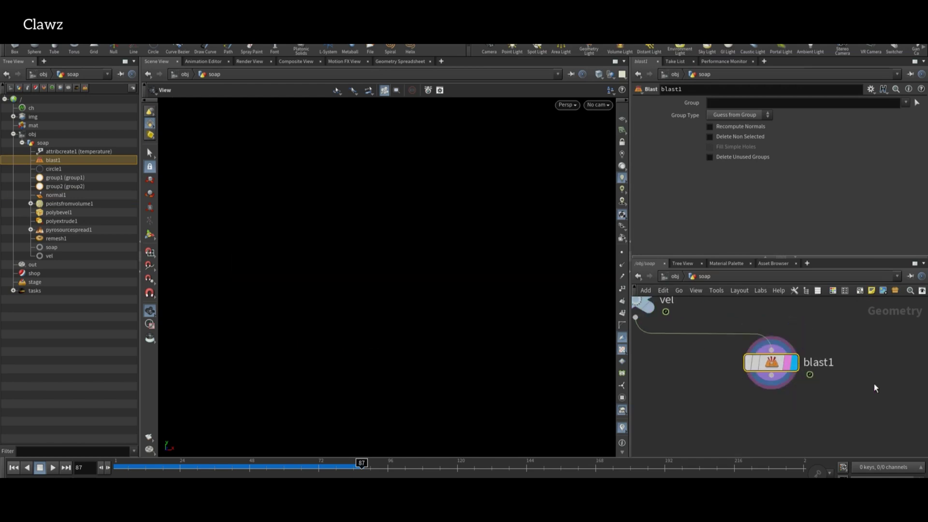
click(735, 137)
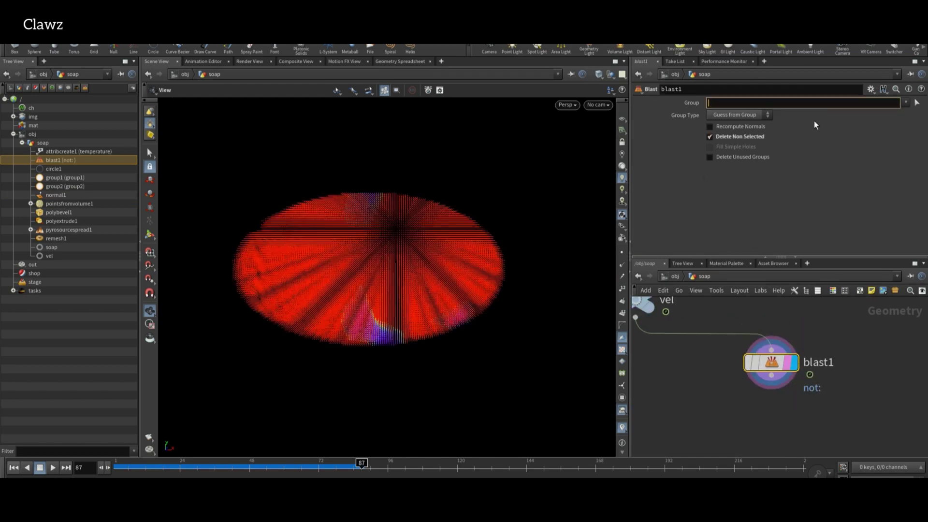
text(@temperat)
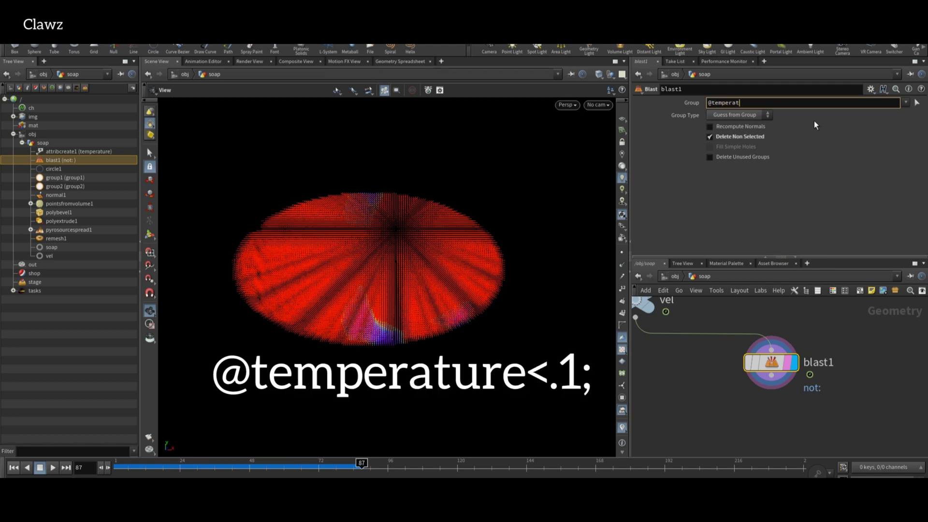
text(ure<.1;)
key(Return)
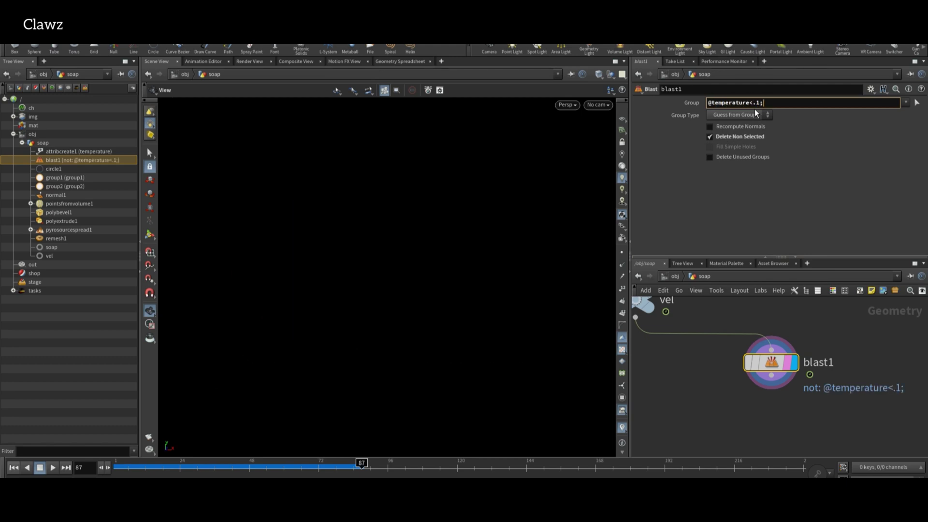
click(721, 116)
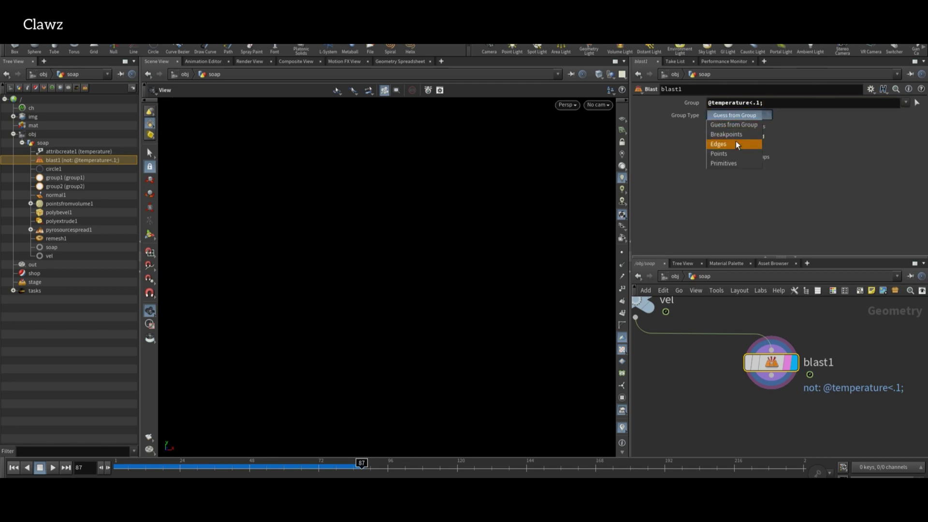
click(726, 153)
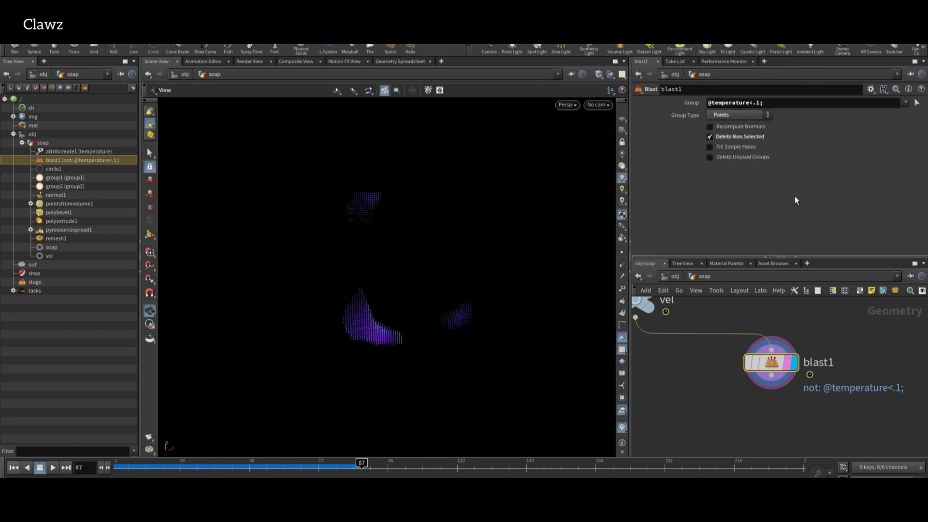
click(710, 138)
click(13, 467)
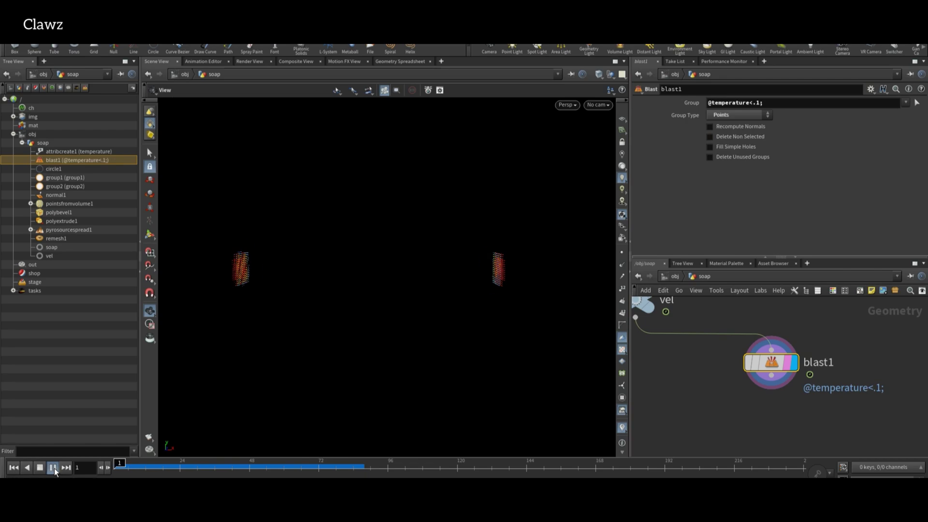
click(732, 138)
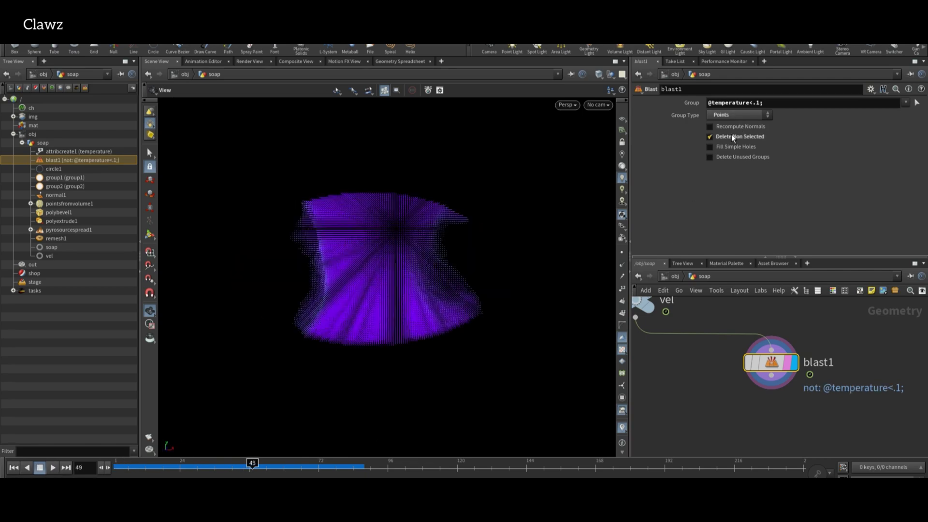
Add a VDB from Particles node below blast1 and display its surface.
middle_drag(758, 419, 739, 395)
key(Tab)
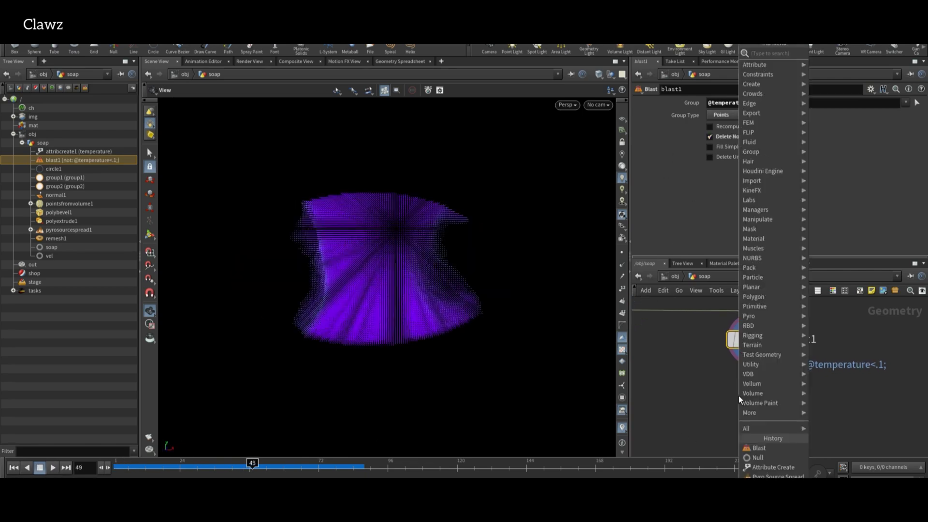
text(vdb fr)
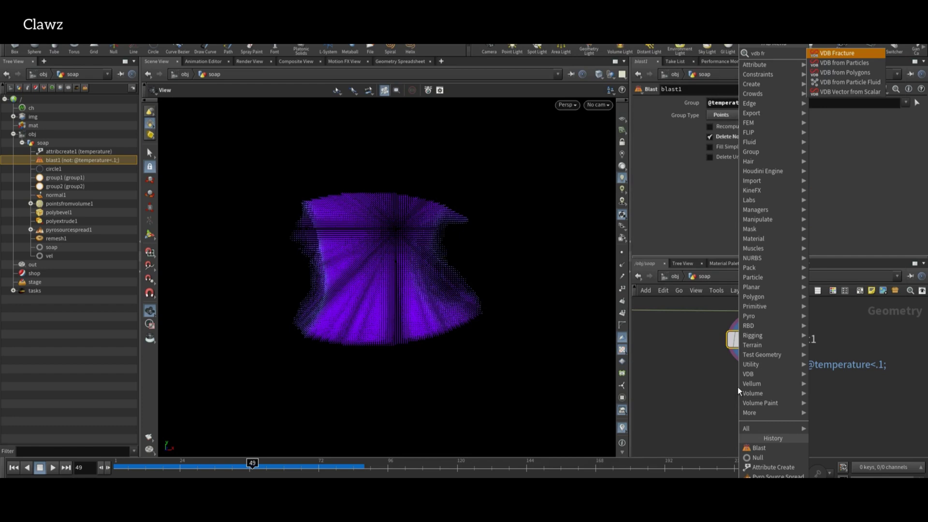
key(Down)
key(Return)
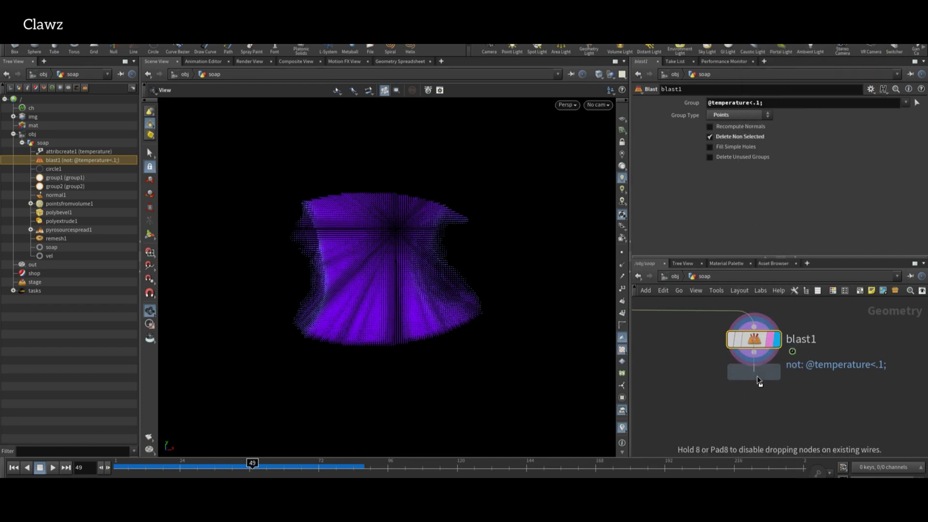
click(768, 393)
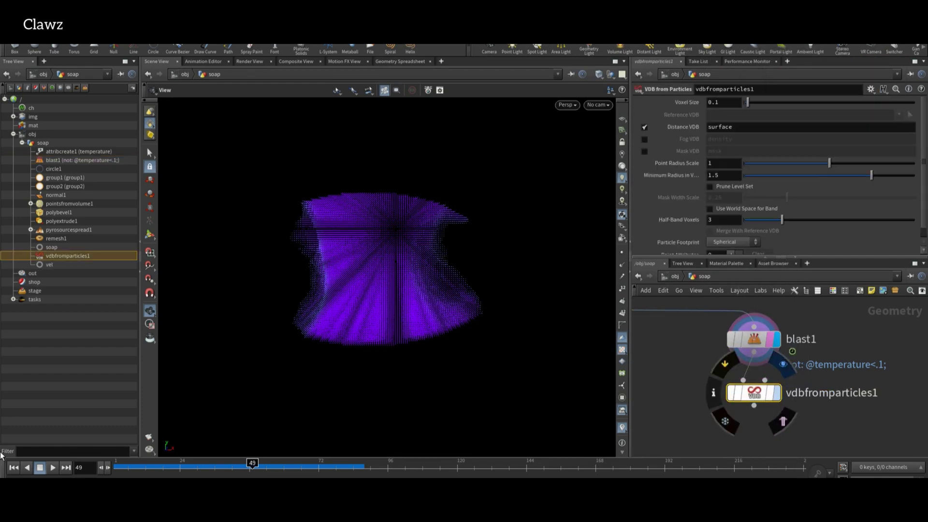
key(r)
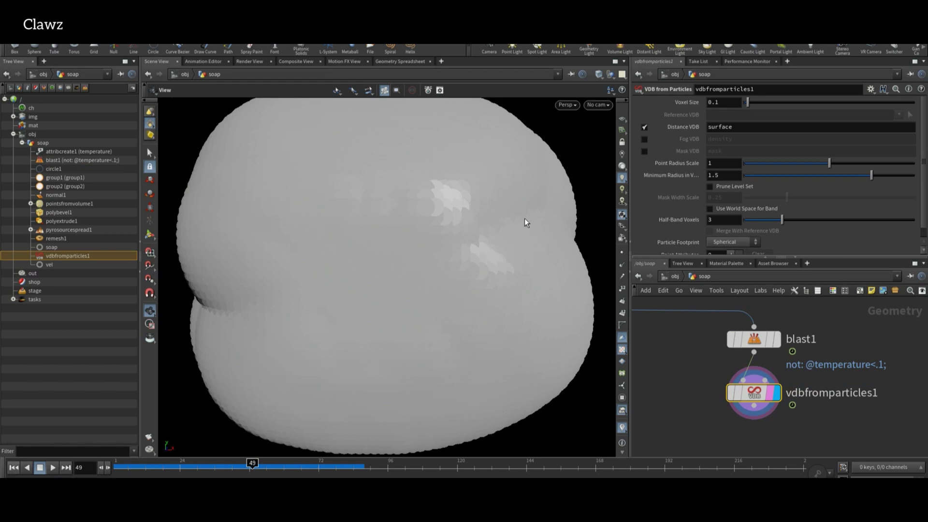
Lower Point Radius Scale to about 0.177 and set Voxel Size to .08.
key(ctrl+Up)
drag(829, 163, 759, 164)
text(.08)
key(Return)
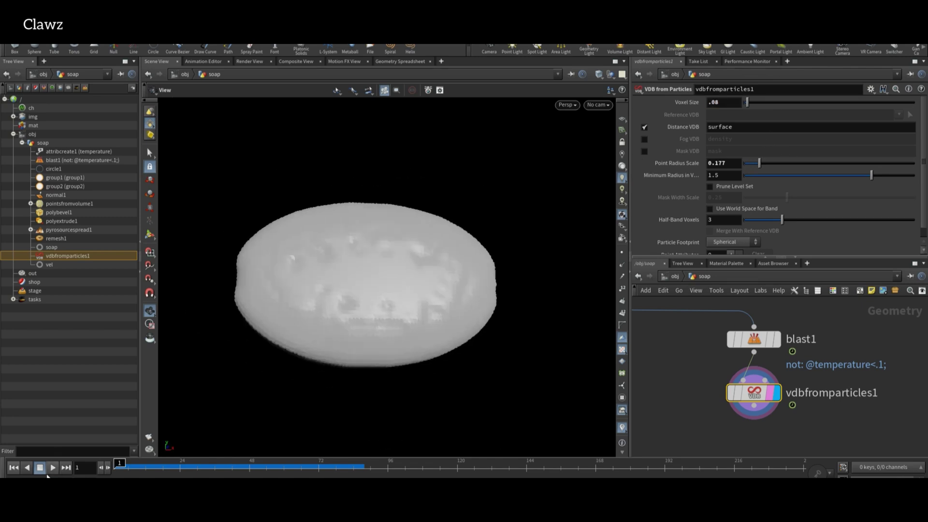
Play the animation to check the VDB shape, then choose VDB Smooth to add.
click(51, 468)
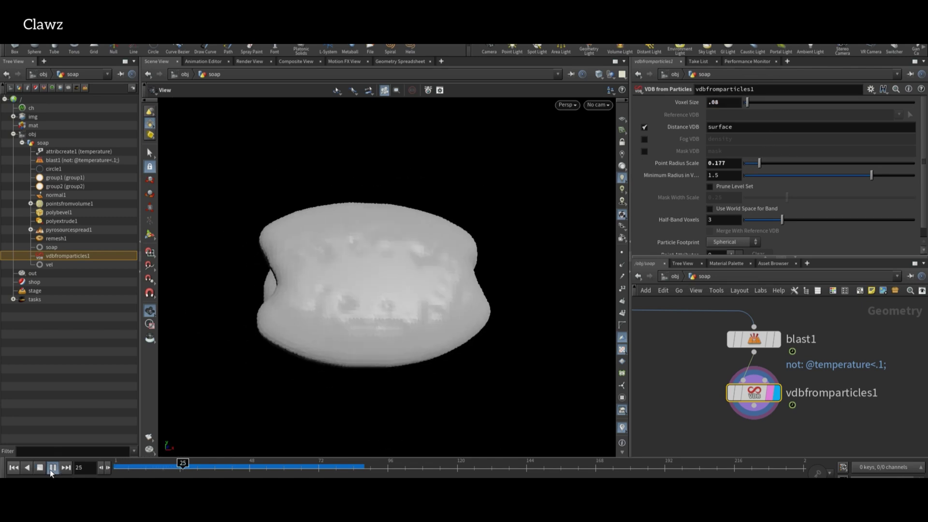
click(50, 469)
click(13, 468)
scroll(768, 419, down, 3)
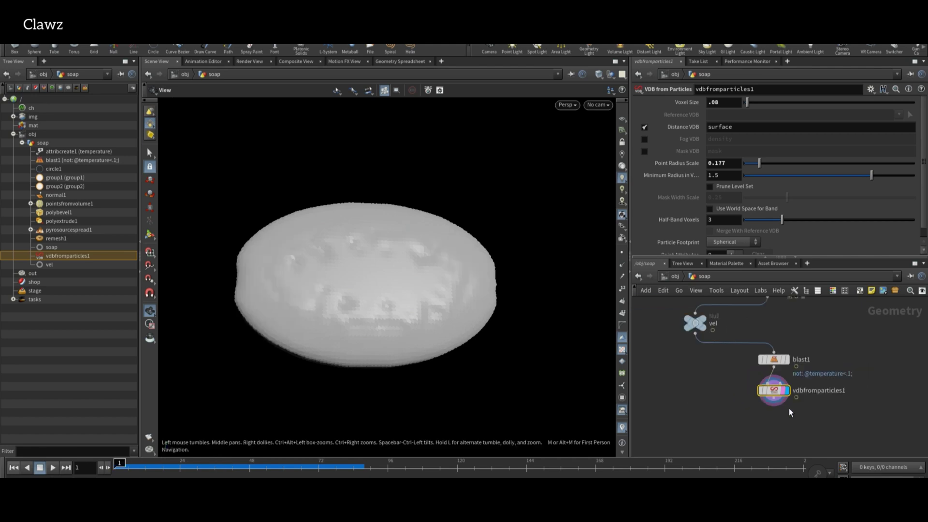
key(Tab)
click(771, 367)
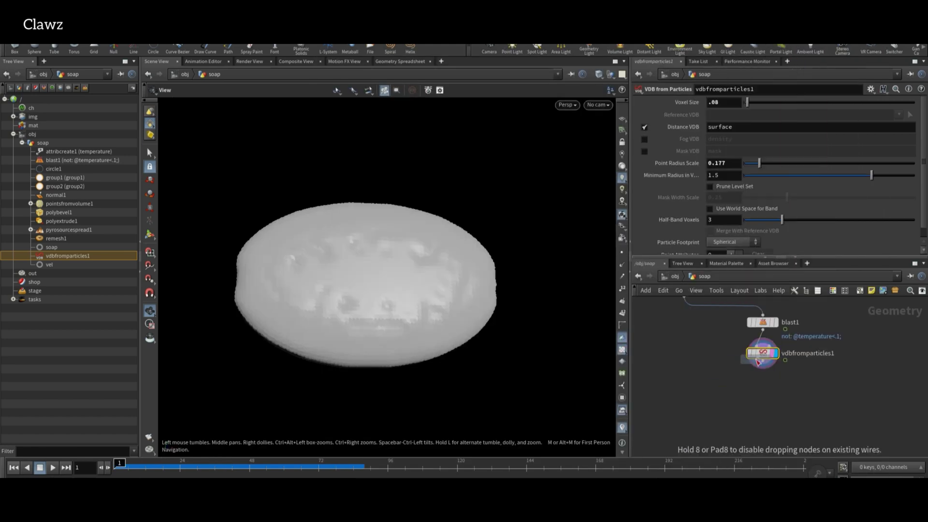
Place VDB Smooth below vdbfromparticles1 and display the smoothed result.
click(772, 368)
scroll(772, 371, up, 5)
scroll(773, 370, down, 2)
click(789, 400)
scroll(803, 411, down, 3)
Add a Convert VDB node below vdbsmooth1 with Convert To set to Polygons.
key(Tab)
text(vdb com)
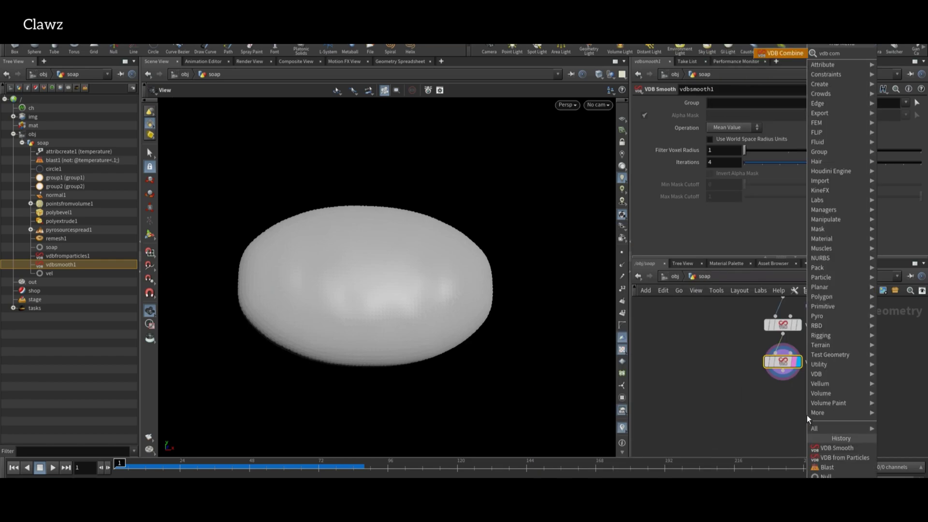
key(Return)
click(785, 385)
scroll(793, 397, up, 3)
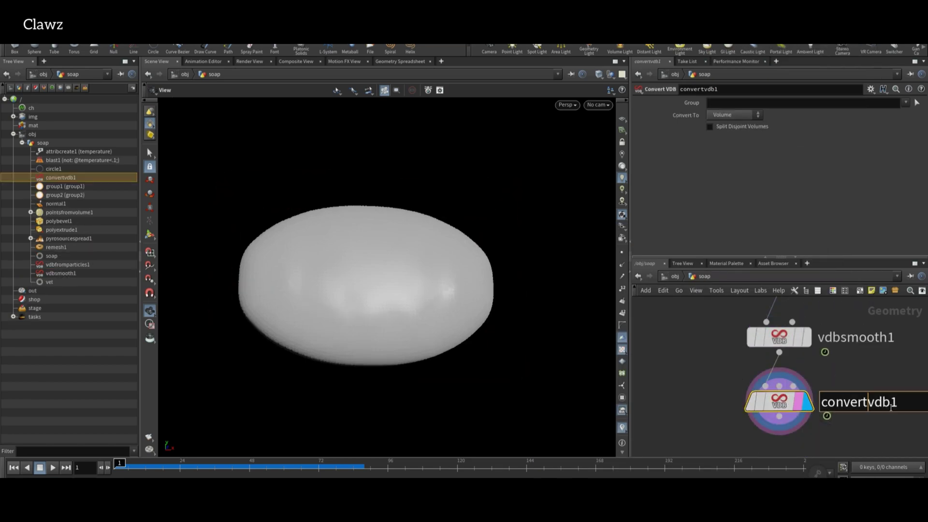
key(Return)
scroll(774, 425, down, 3)
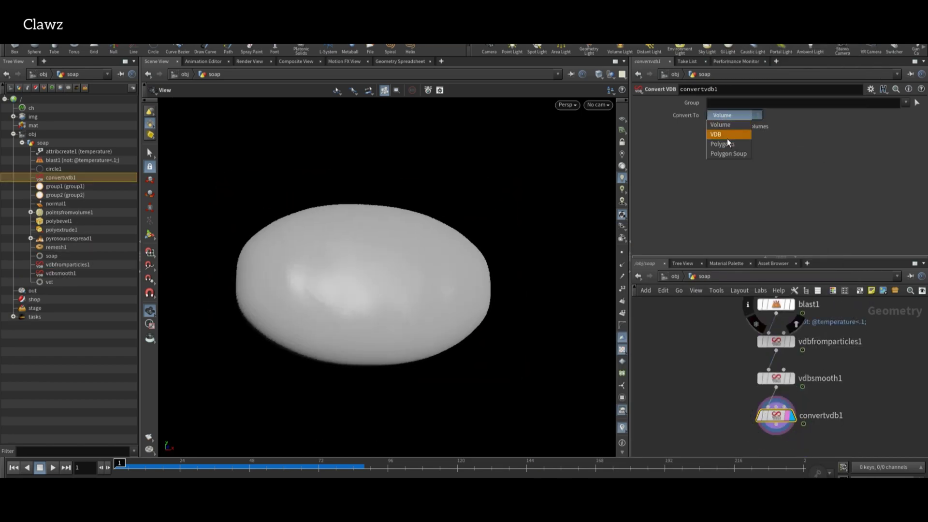
click(727, 144)
Orbit and zoom around the egg-shaped polygon soap to inspect it from the side.
drag(296, 271, 373, 338)
scroll(357, 302, up, 5)
scroll(372, 338, down, 3)
scroll(836, 414, down, 2)
middle_drag(837, 414, 804, 441)
scroll(764, 439, down, 1)
scroll(798, 407, down, 2)
scroll(821, 373, right, 2)
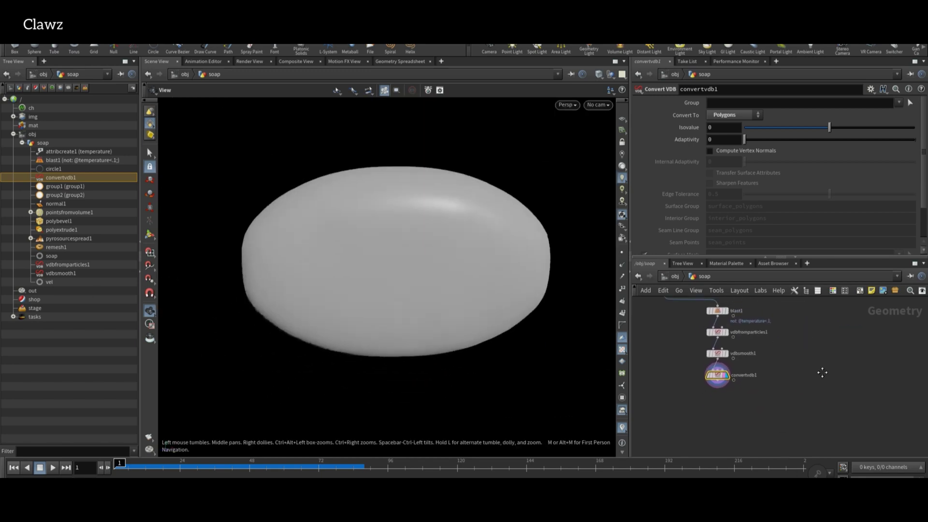
Add a Trace node using the logo PNG as its image input and display it.
key(Tab)
text(trace)
key(Return)
click(843, 341)
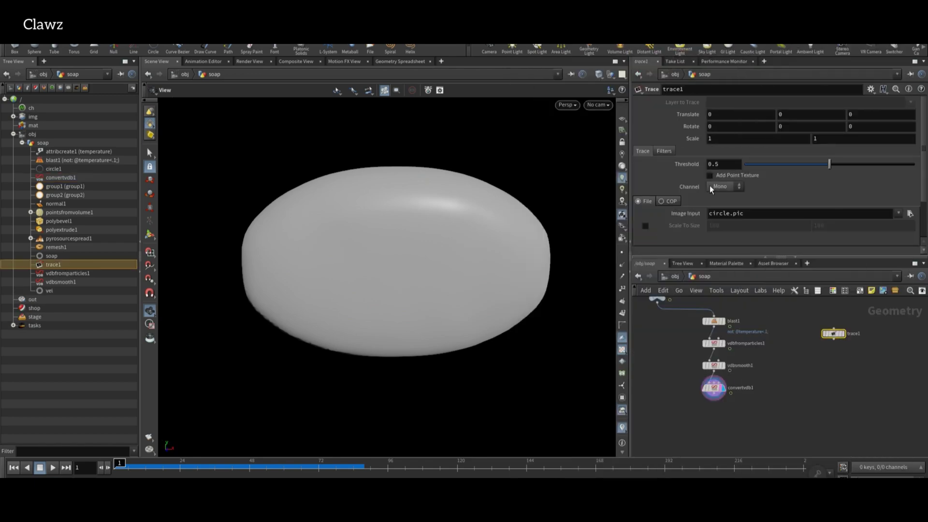
click(722, 213)
key(Return)
scroll(858, 323, up, 3)
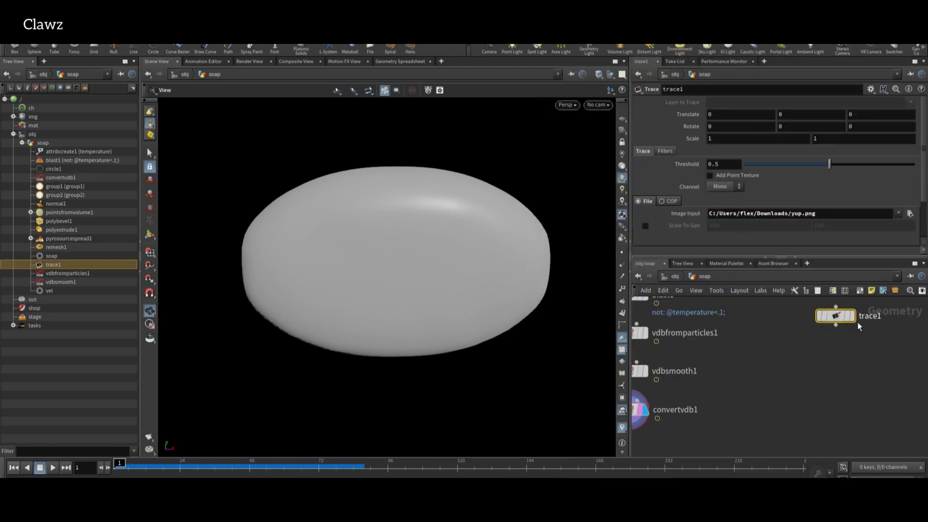
click(849, 316)
Extrude the traced logo with PolyExtrude, increasing Distance and enabling Output Back.
scroll(832, 338, up, 2)
key(Tab)
text(pol)
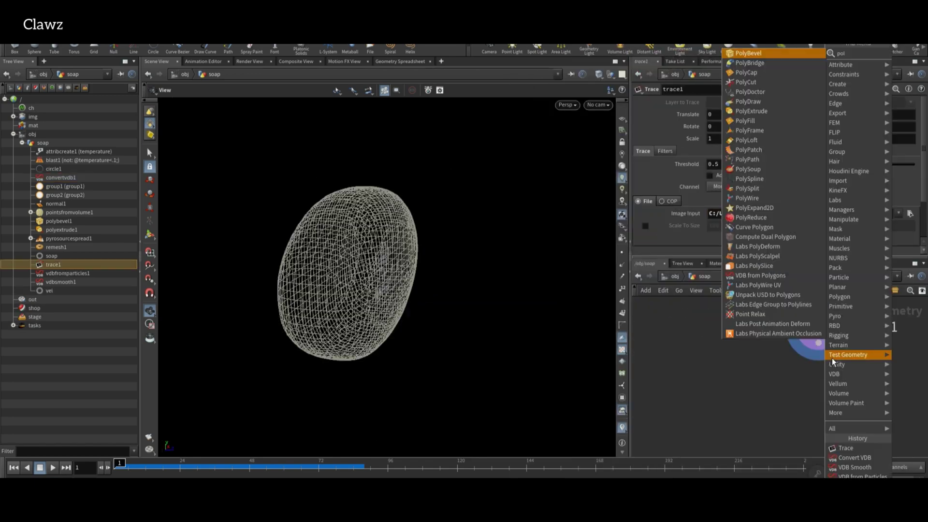
key(Return)
click(822, 389)
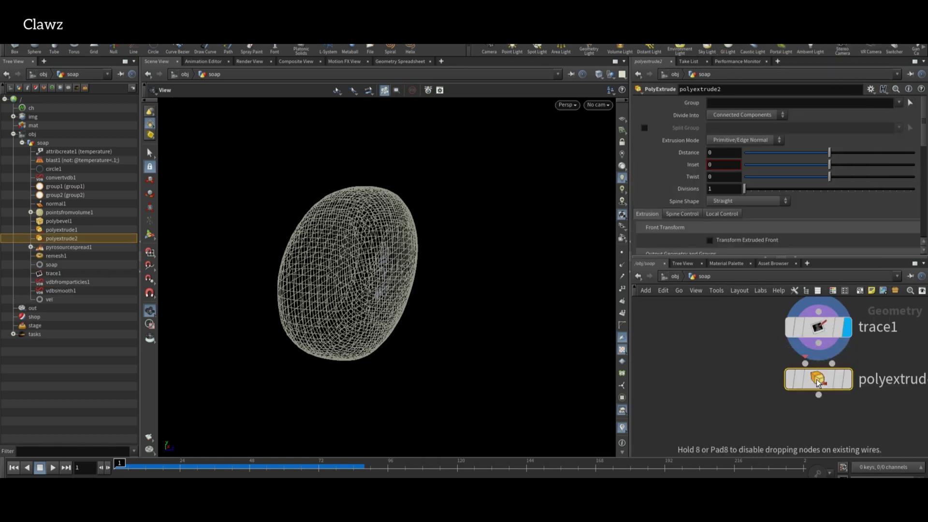
scroll(834, 385, up, 2)
mouse_move(824, 387)
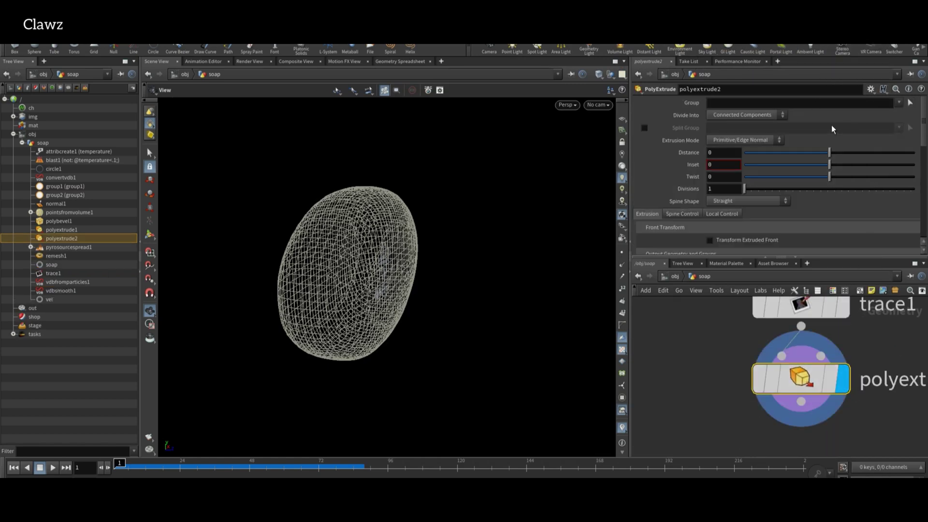
drag(829, 153, 836, 154)
scroll(740, 193, down, 3)
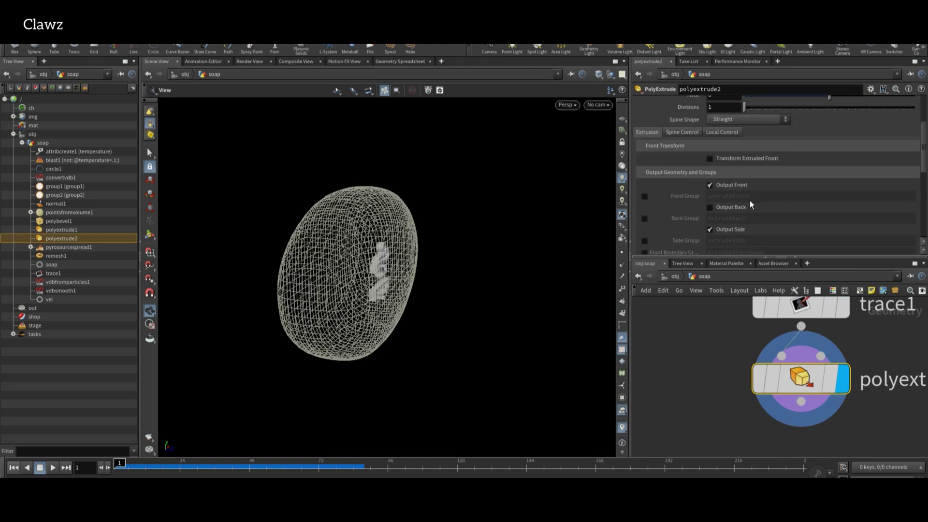
click(732, 207)
Orbit around the extruded logo and pick a Transform node to add.
alt+drag(513, 227, 594, 232)
scroll(772, 392, down, 2)
key(Tab)
click(817, 373)
Place transform1 below polyextrude2 and set its Translate to 0, 0, 0.2.
click(802, 393)
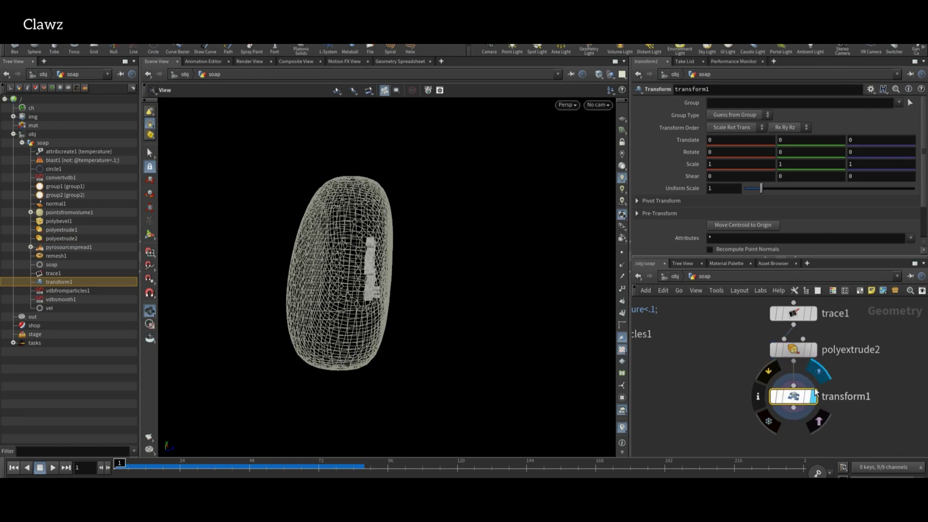
double_click(737, 140)
text(0.4)
key(Return)
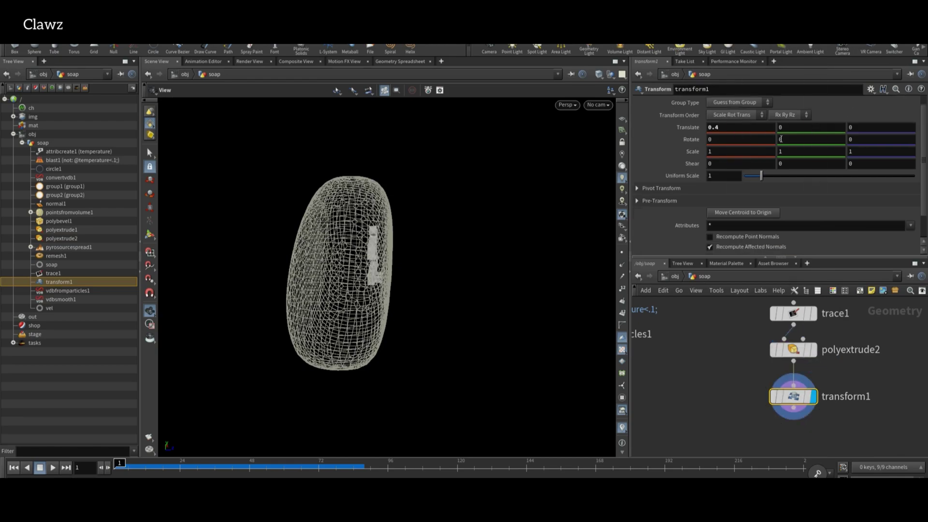
text(0)
key(Tab)
key(Tab)
text(0.2)
key(Return)
Orbit the view to check the logo's position against the soap bar.
alt+drag(435, 259, 508, 274)
scroll(369, 248, up, 3)
scroll(673, 390, down, 3)
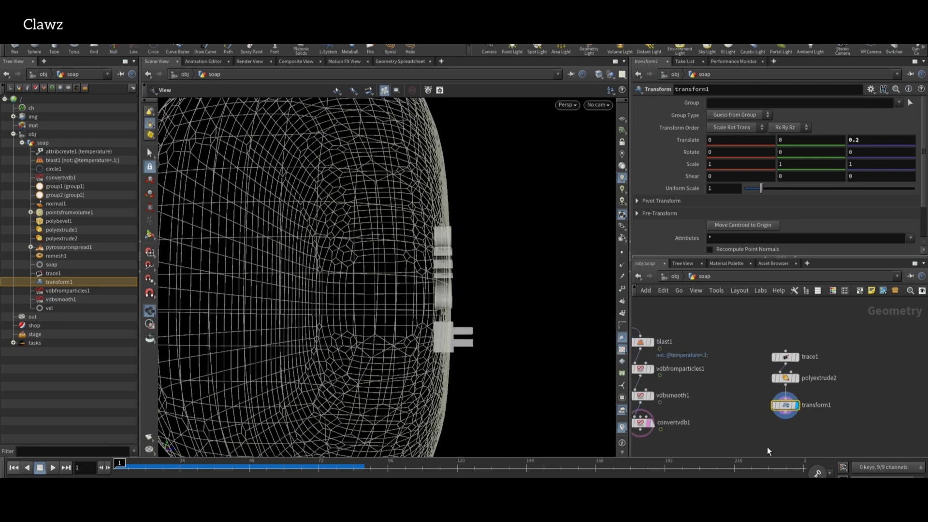
middle_drag(740, 452, 788, 394)
key(Tab)
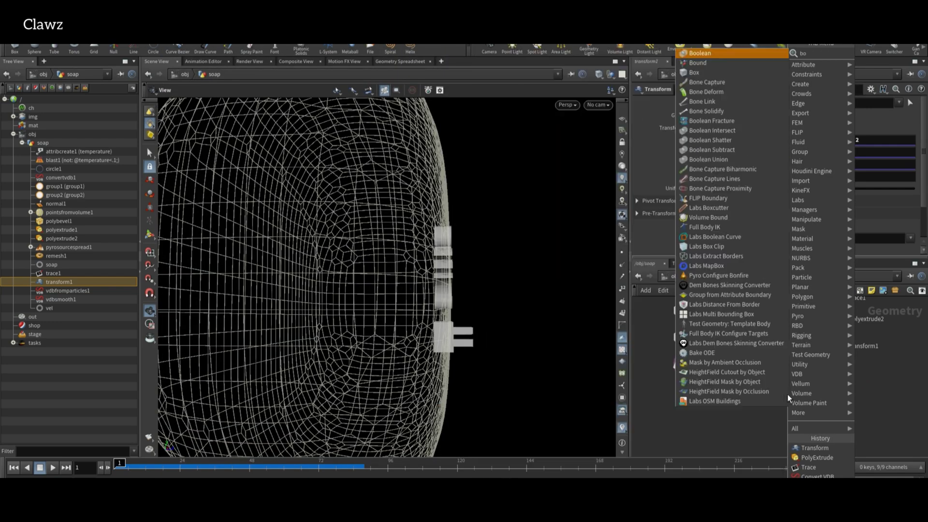
Add a Boolean subtracting transform1 from convertvdb1 and view the engraved soap from the top.
key(Return)
click(843, 436)
click(692, 370)
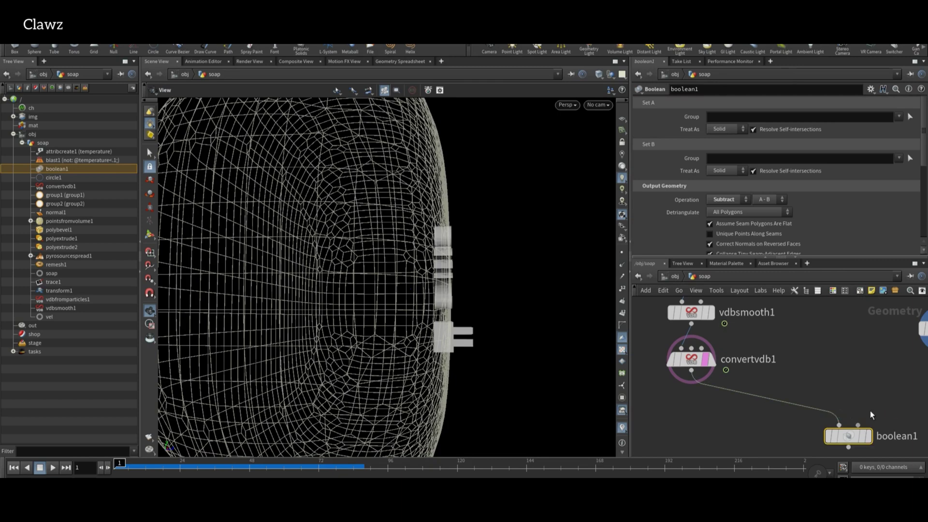
middle_drag(905, 398, 820, 379)
scroll(821, 379, up, 2)
click(783, 399)
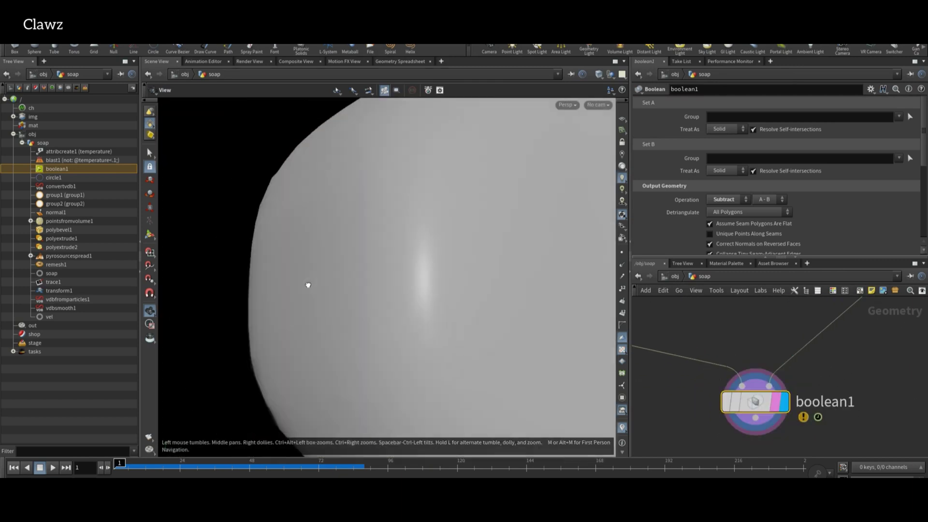
scroll(405, 290, down, 3)
drag(404, 290, 796, 462)
Add a Null below boolean1 named BREEZE, then select the vel node.
key(Tab)
text(null)
key(Return)
click(772, 382)
double_click(821, 381)
text(BREEZE)
key(Return)
scroll(738, 367, down, 3)
scroll(833, 332, up, 3)
click(833, 332)
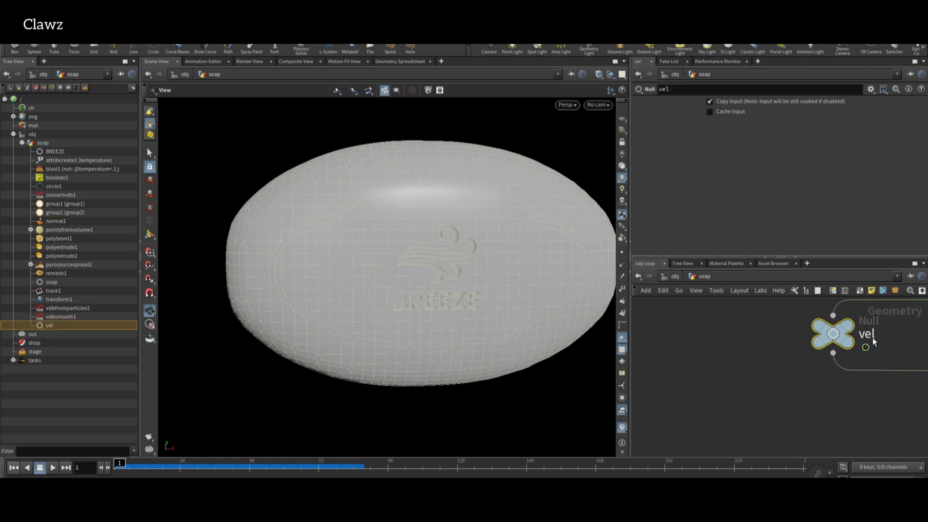
Rename vel to temp and add a Pyro Source node after it.
text(mp)
key(Return)
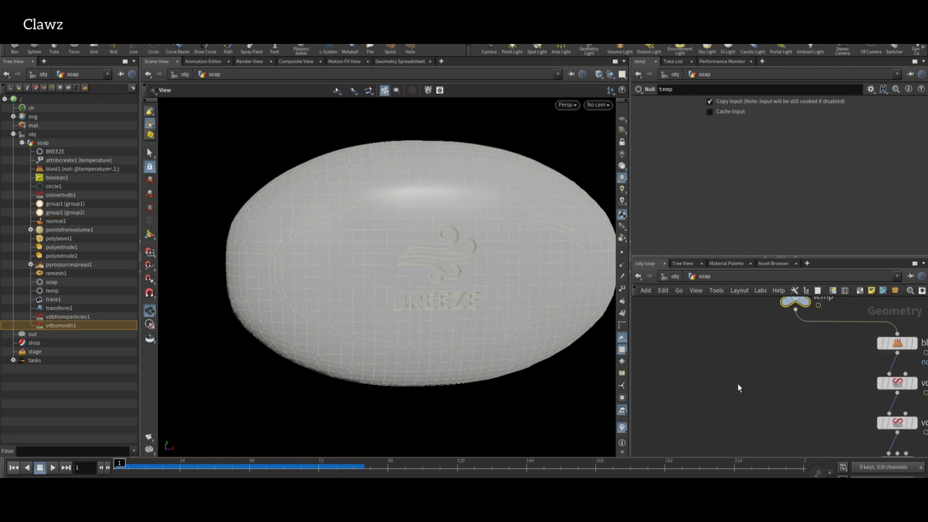
key(Tab)
text(pyroa)
key(BackSpace)
key(Return)
click(747, 351)
Set the Pyro Source's Initialize to Source Smoke.
scroll(773, 338, up, 5)
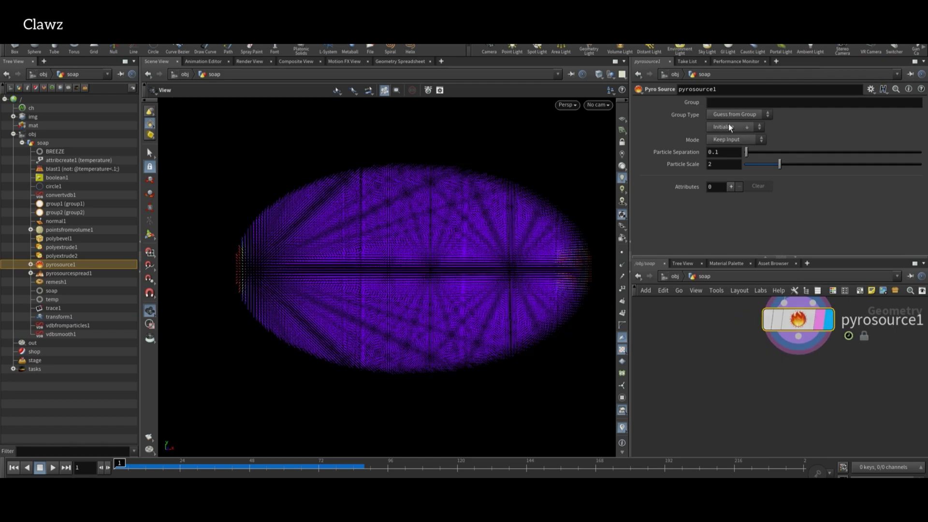
click(718, 156)
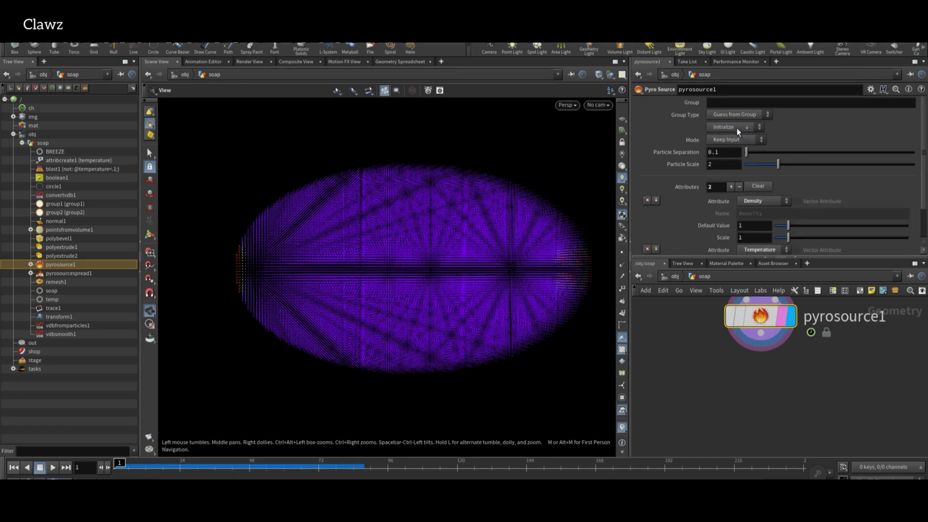
click(740, 156)
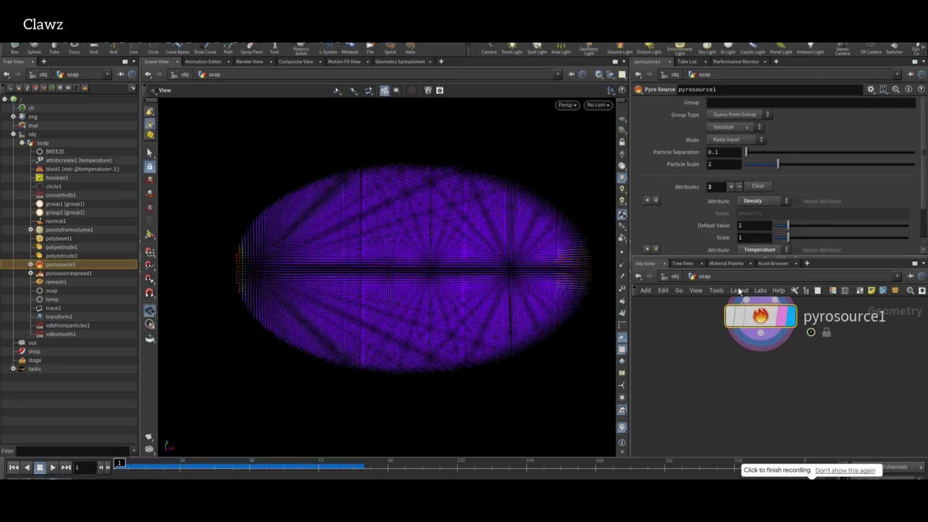
scroll(779, 217, down, 2)
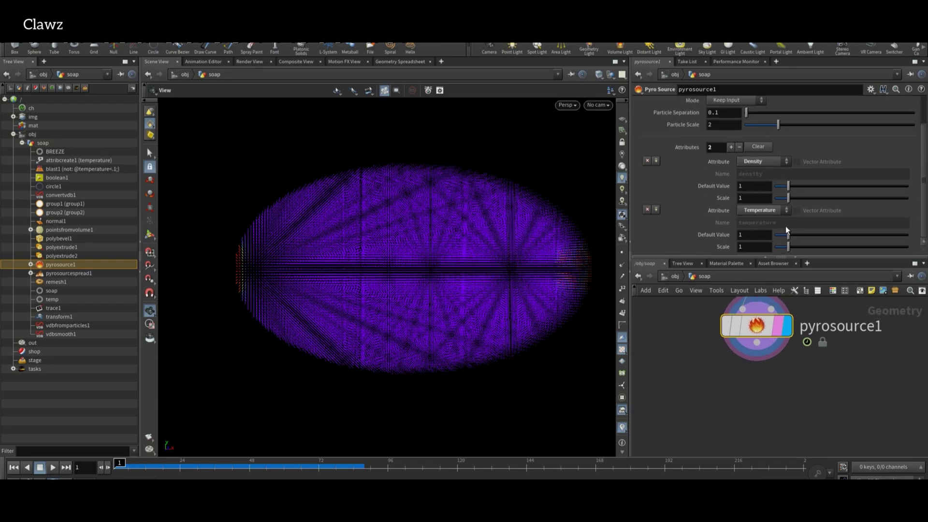
key(Tab)
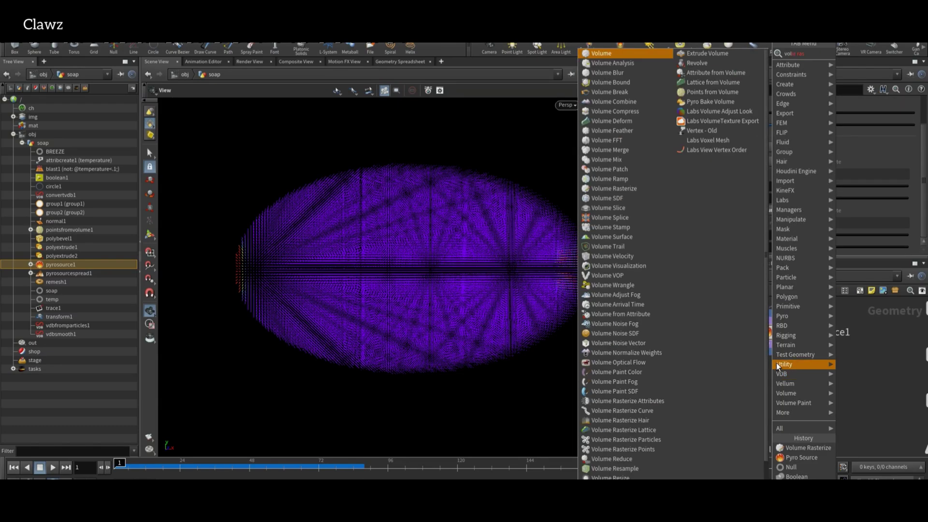
Add Volume Rasterize Attributes rasterizing temperature and density at voxel size 0.05.
key(Return)
click(773, 361)
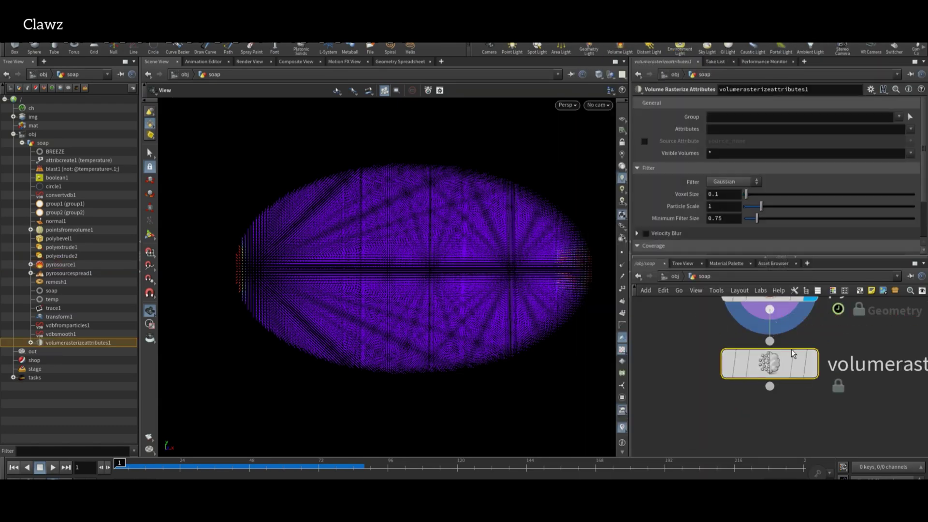
click(811, 363)
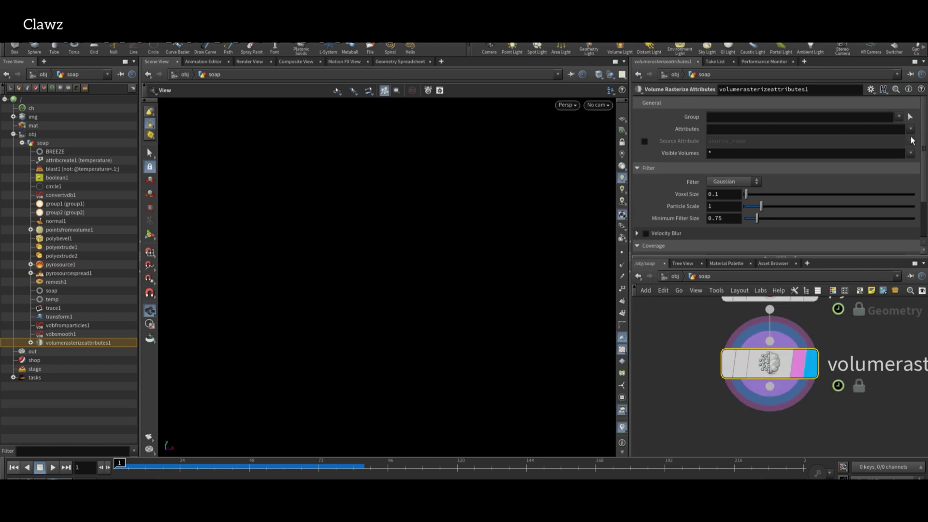
click(911, 129)
click(910, 129)
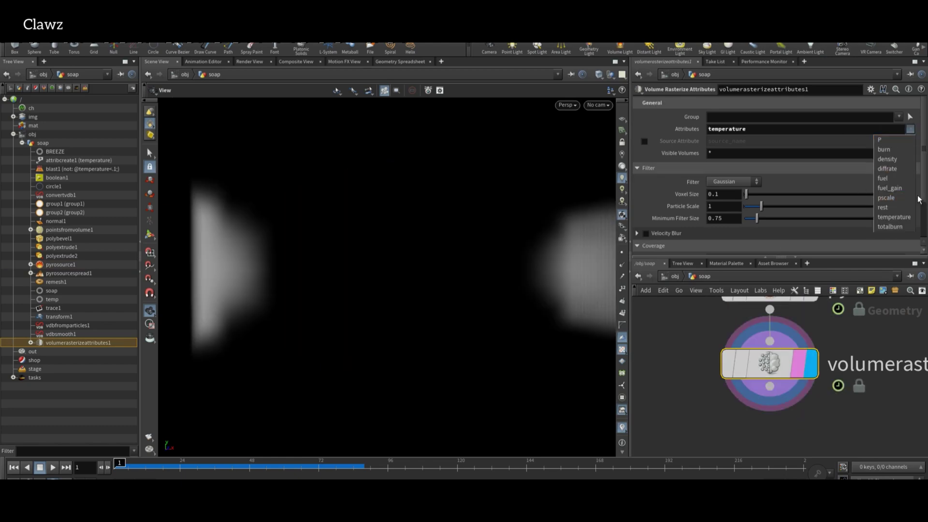
click(894, 159)
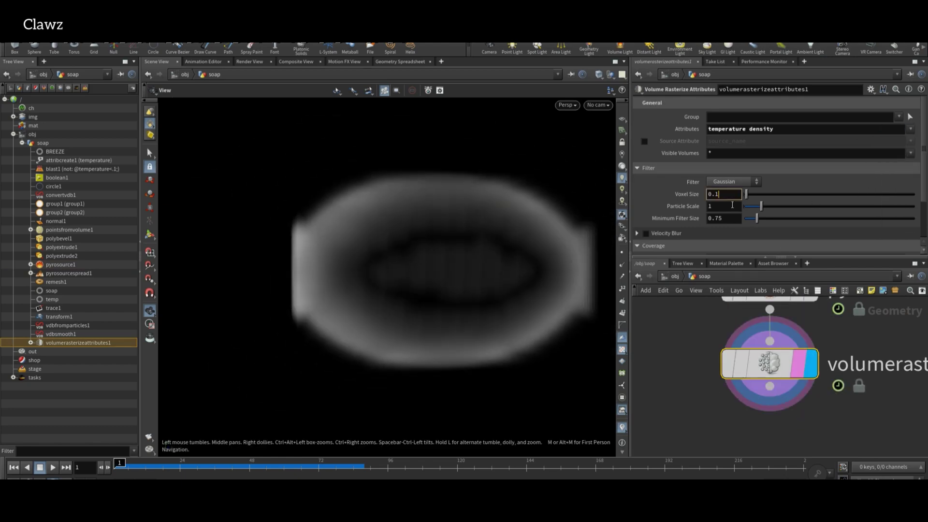
click(739, 194)
text(0.05)
key(Return)
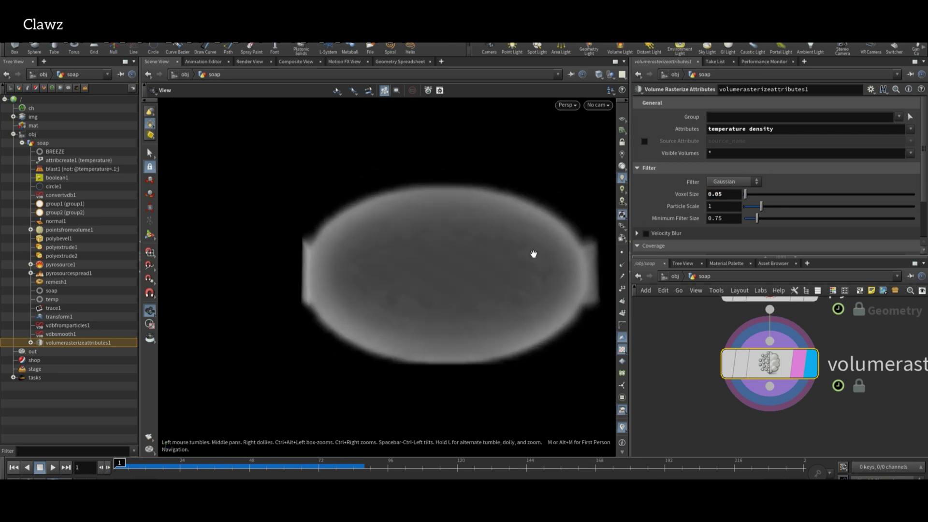
Play the timeline to preview the volume, then add a Pyro Solver.
click(53, 468)
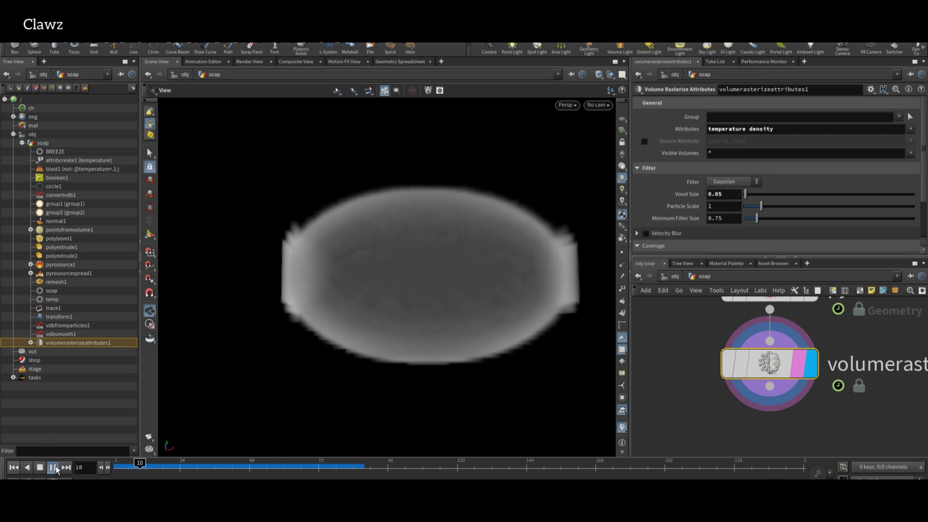
click(54, 467)
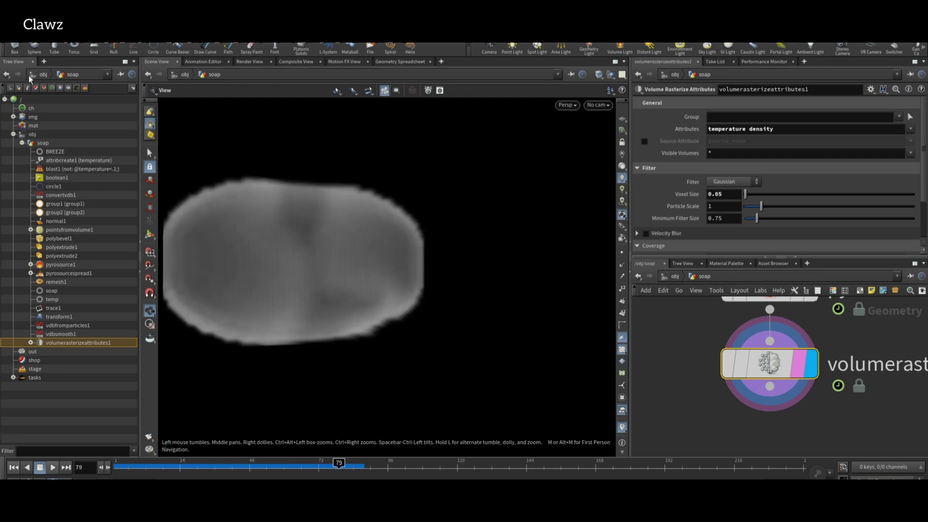
scroll(715, 391, down, 3)
key(Tab)
text(pyro solver)
key(Return)
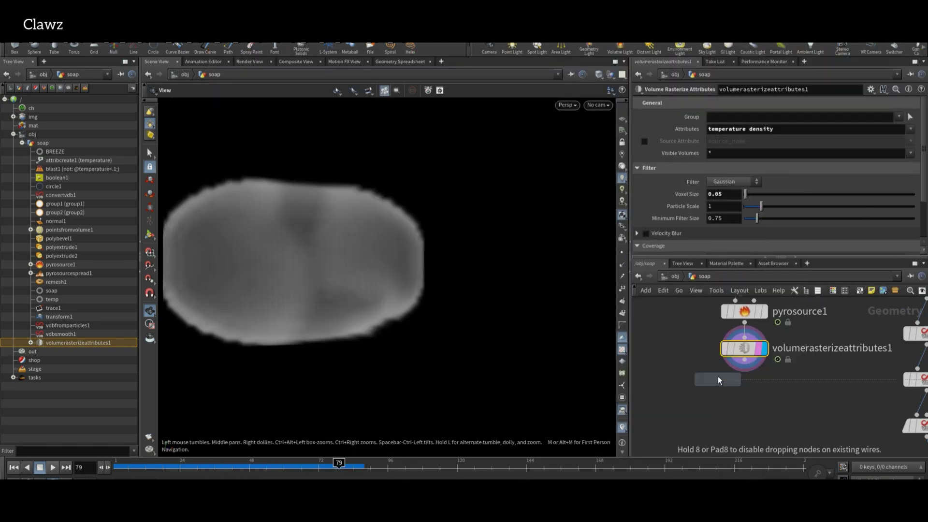
Add a Pyro Solver below the rasterize node, display it, and rewind to frame 1.
click(753, 403)
click(770, 411)
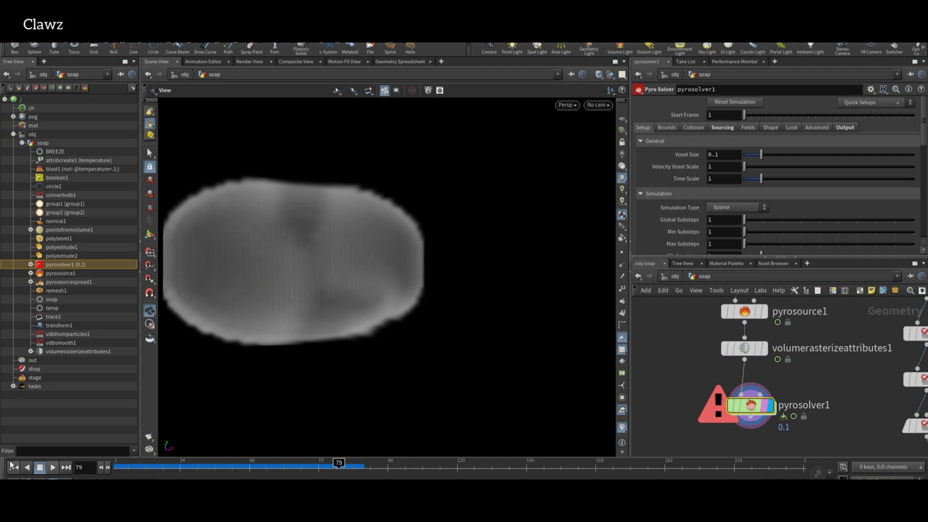
click(14, 469)
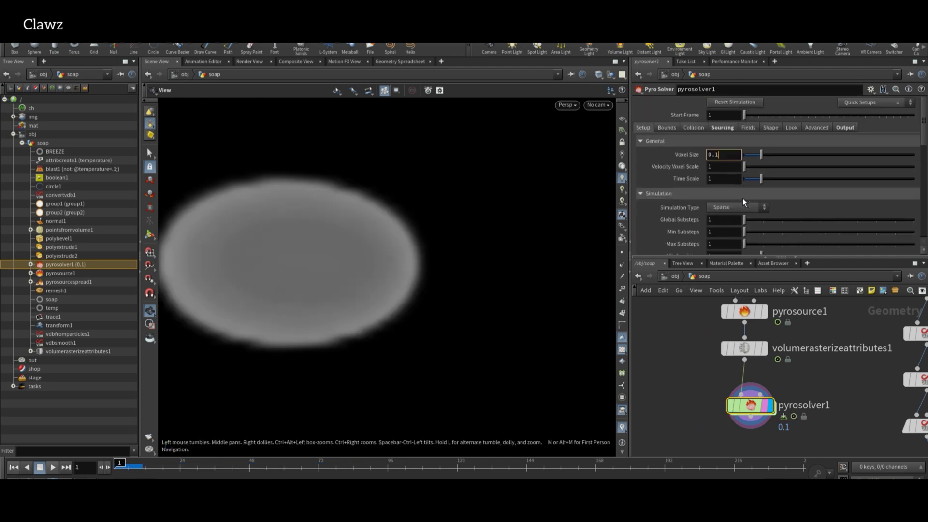
Turn off buoyancy, enable turbulence 0.1 with voxel size 0.05, and play the smoke simulation.
click(722, 127)
click(748, 127)
click(771, 127)
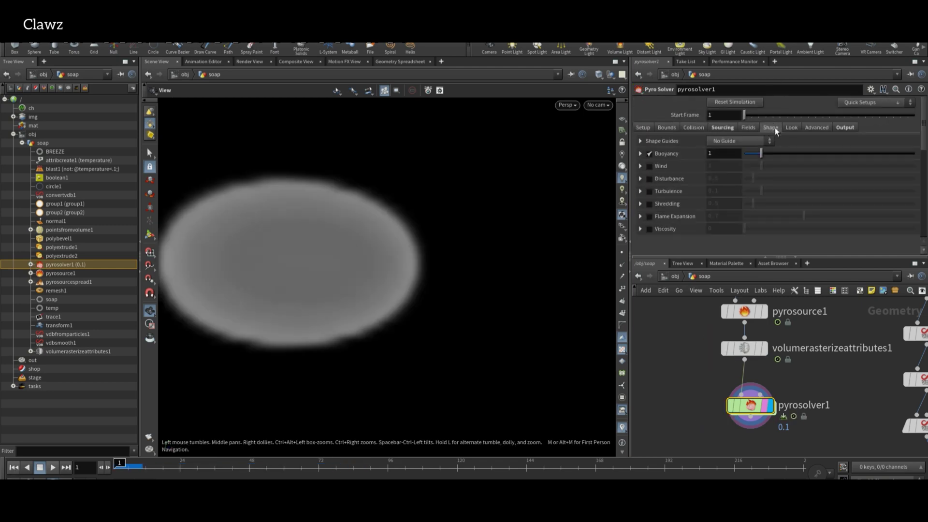
click(650, 153)
click(649, 191)
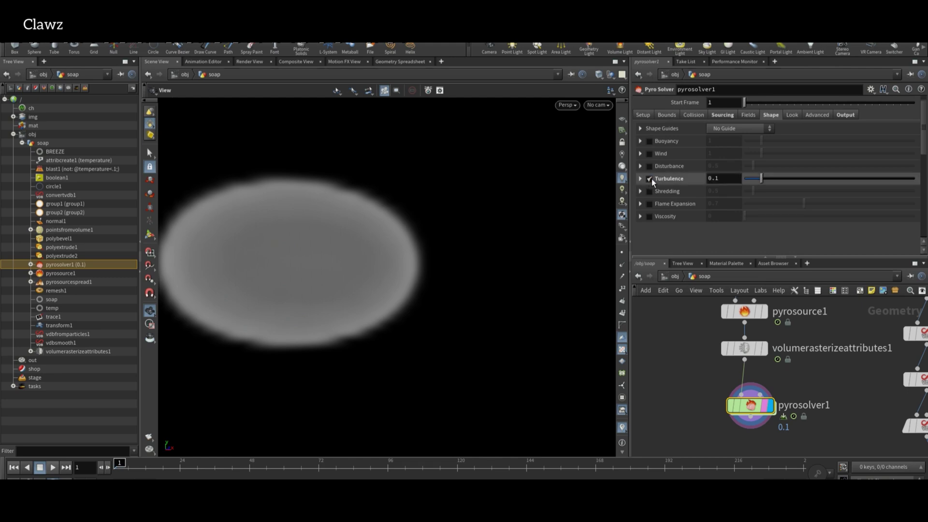
click(52, 468)
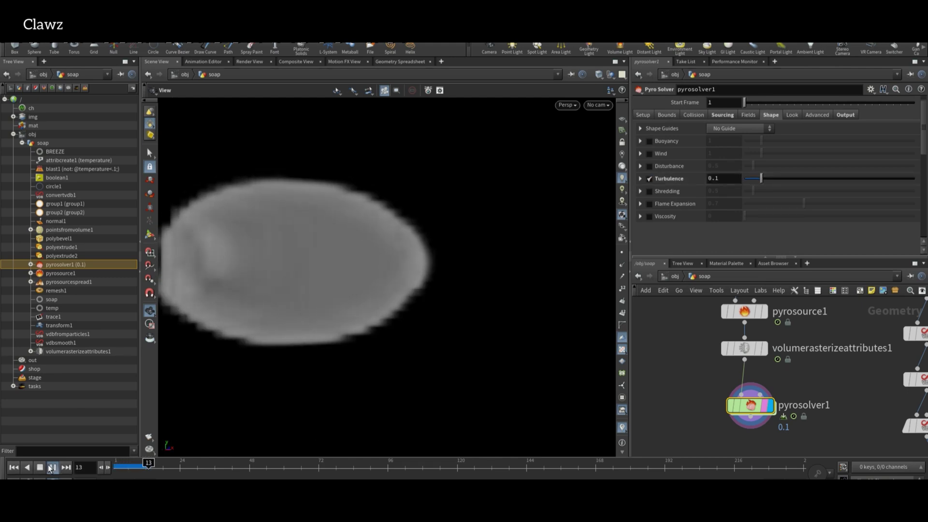
click(642, 115)
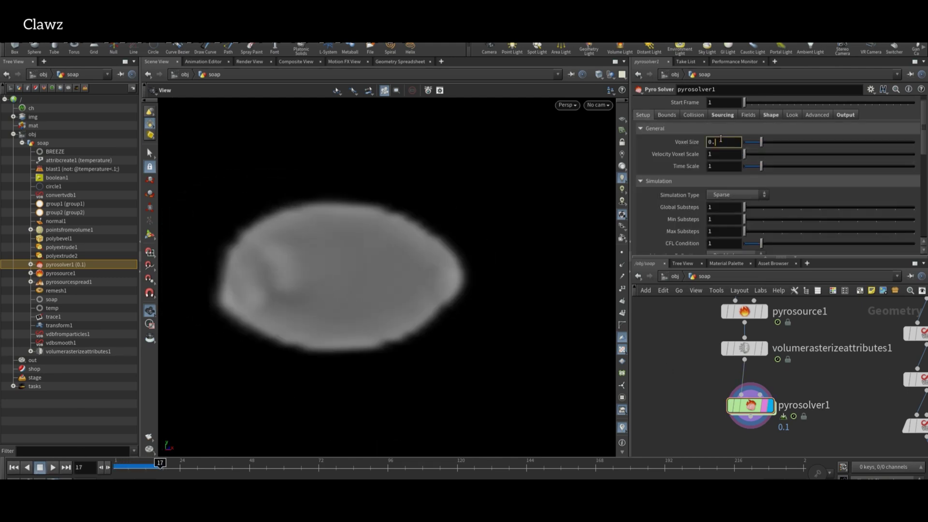
click(55, 471)
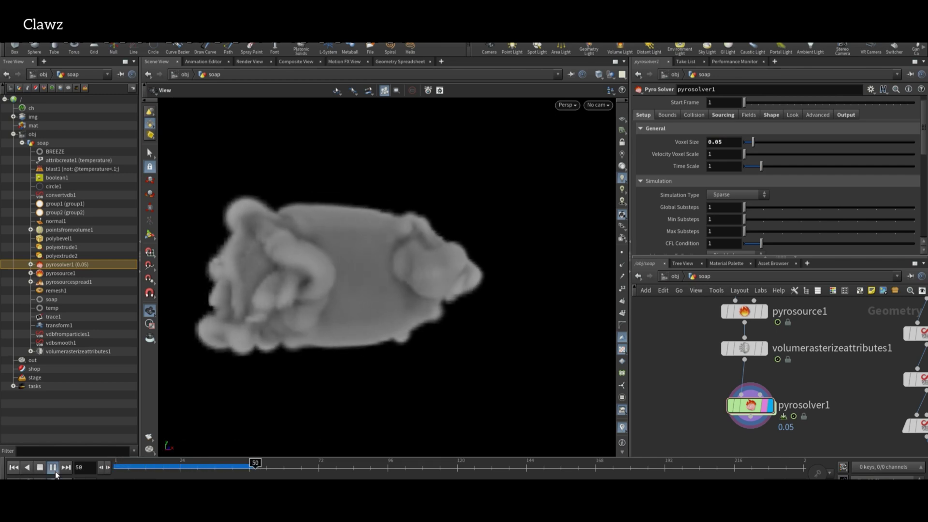
Stop playback and add a Null named 'vel' below pyrosolver1.
click(55, 471)
middle_drag(707, 452, 751, 359)
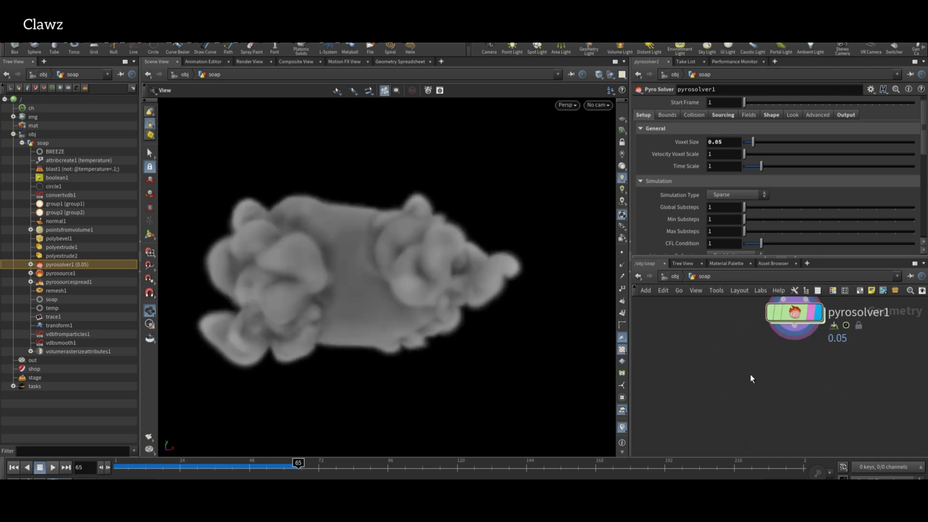
key(Tab)
text(null)
key(Return)
click(806, 395)
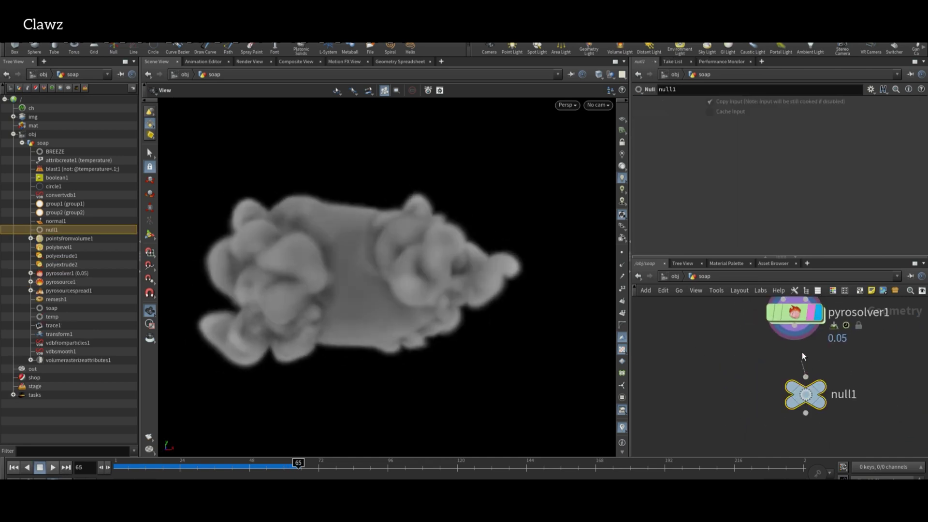
double_click(843, 395)
text(vel)
key(Return)
scroll(773, 404, down, 5)
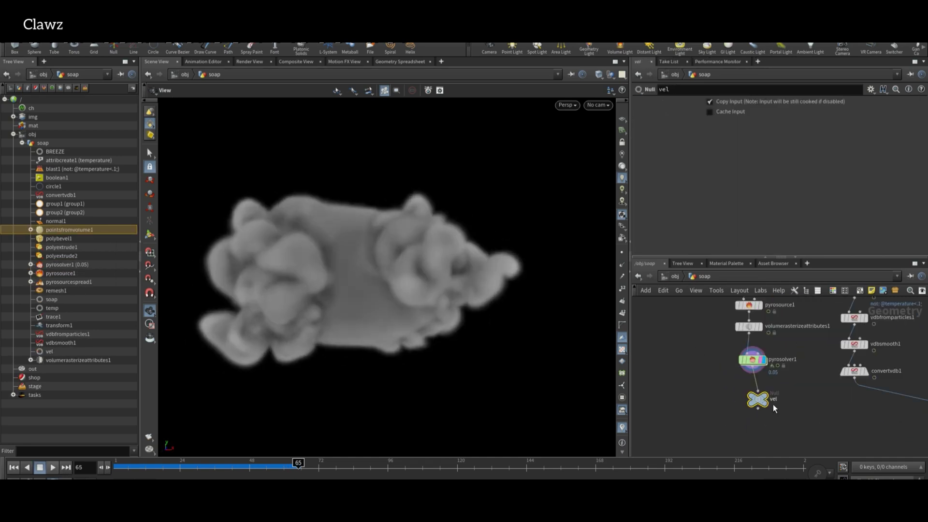
middle_drag(773, 404, 766, 372)
scroll(746, 378, up, 3)
Back at frame 1, insert a File Cache node between pyrosolver1 and vel.
key(ctrl+Up)
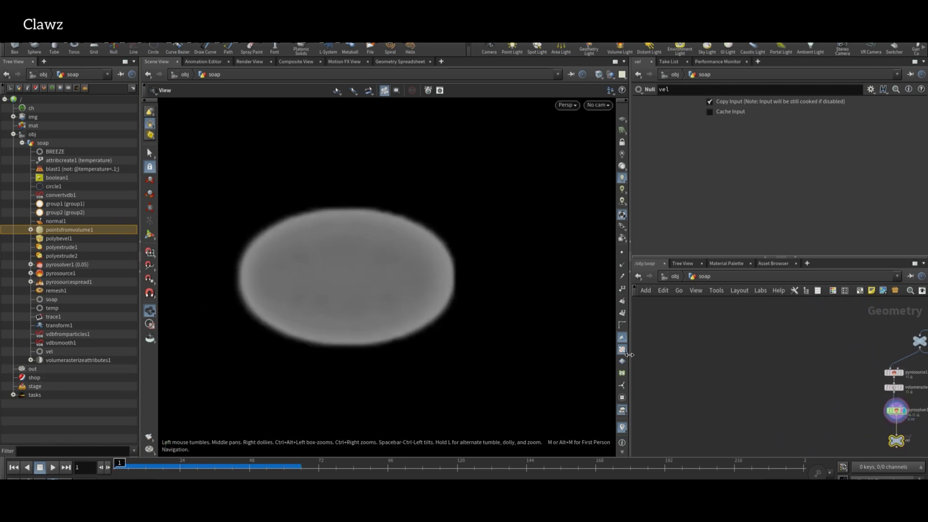
key(Tab)
mouse_move(735, 364)
click(859, 55)
click(817, 377)
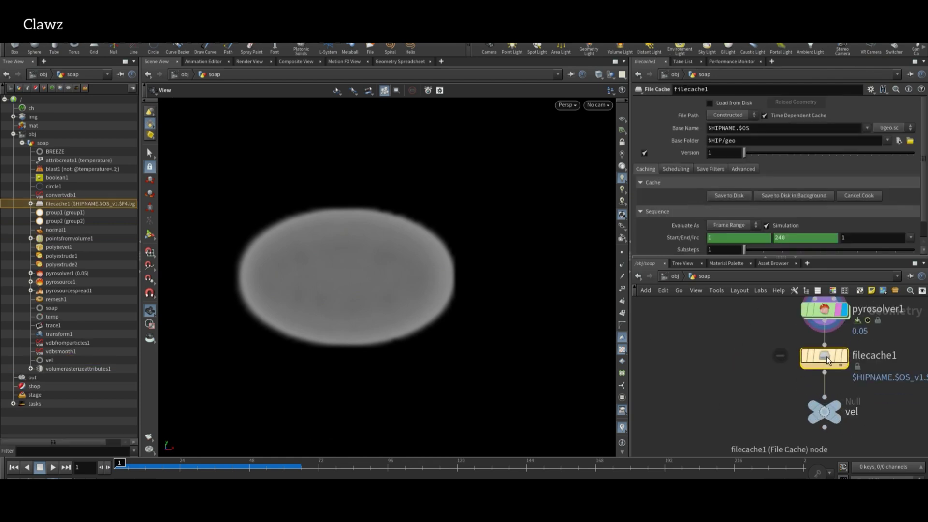
scroll(808, 397, down, 5)
scroll(756, 399, up, 3)
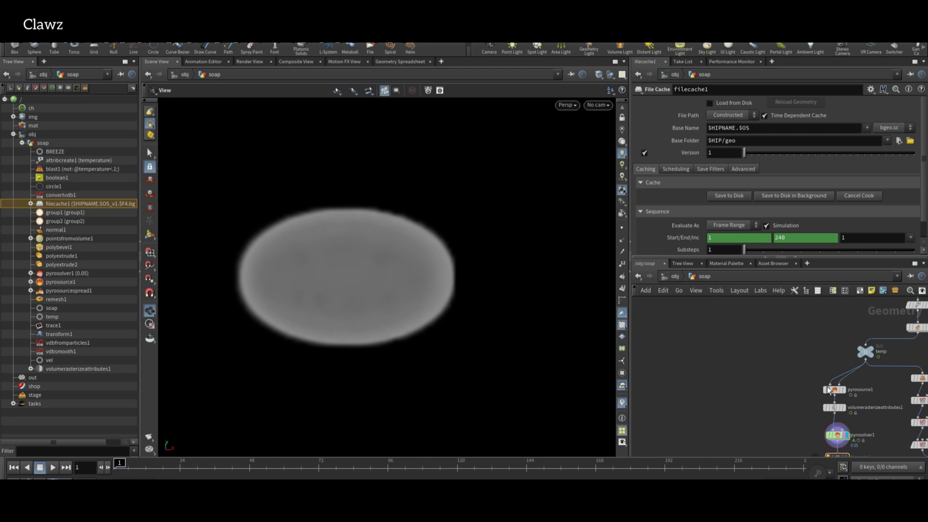
middle_drag(773, 355, 668, 346)
Scatter points from the soap null, display them, and add a Copy to Points node below.
click(706, 346)
text(scatter)
key(Return)
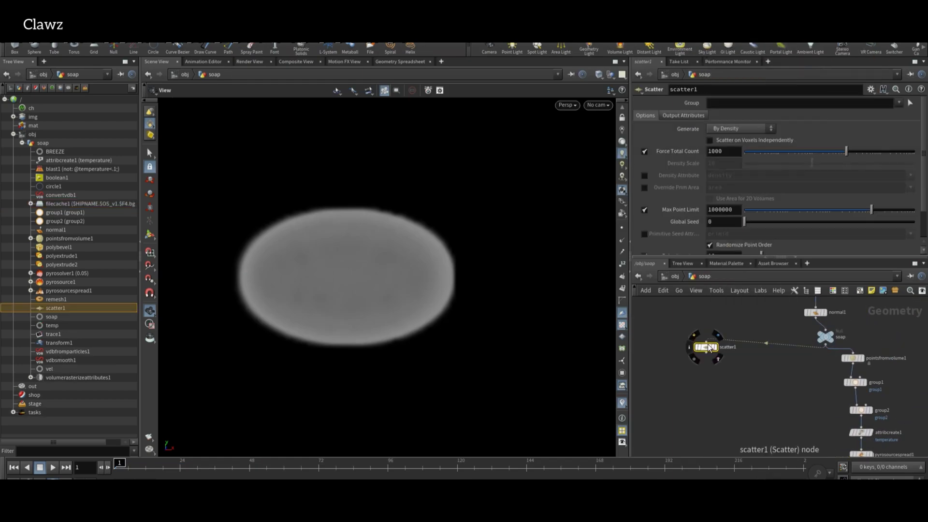
scroll(715, 369, up, 4)
click(719, 362)
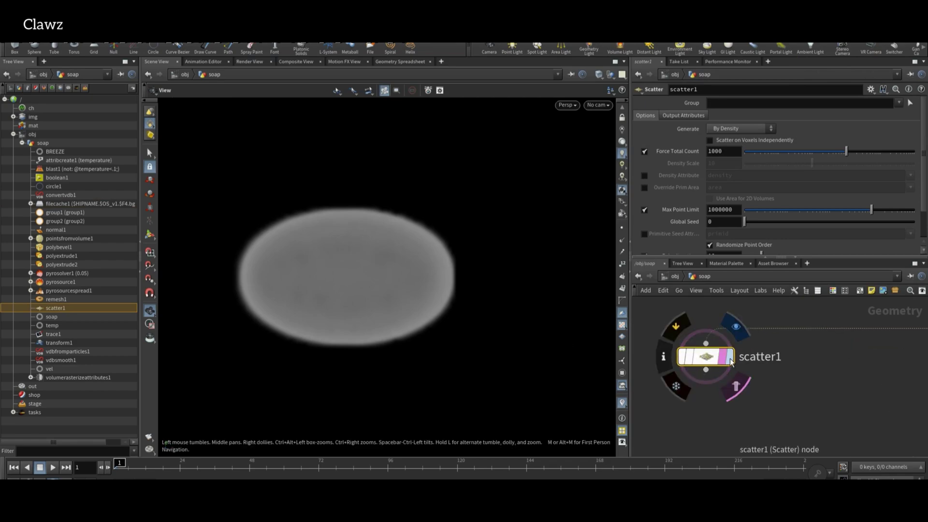
key(Tab)
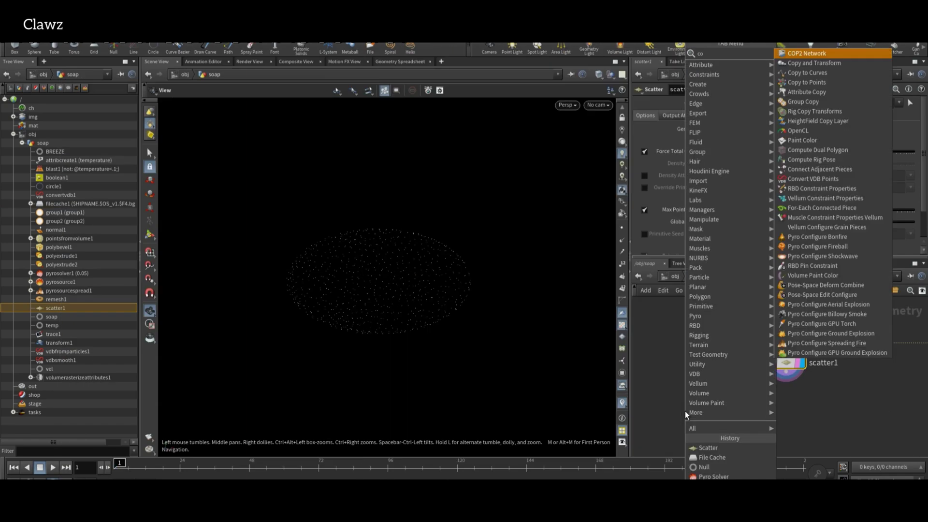
click(709, 447)
click(710, 422)
Randomize pscale between 0.1 and .5 with Attribute Randomize, and import the Kigelia leaf FBX.
key(Tab)
text(a)
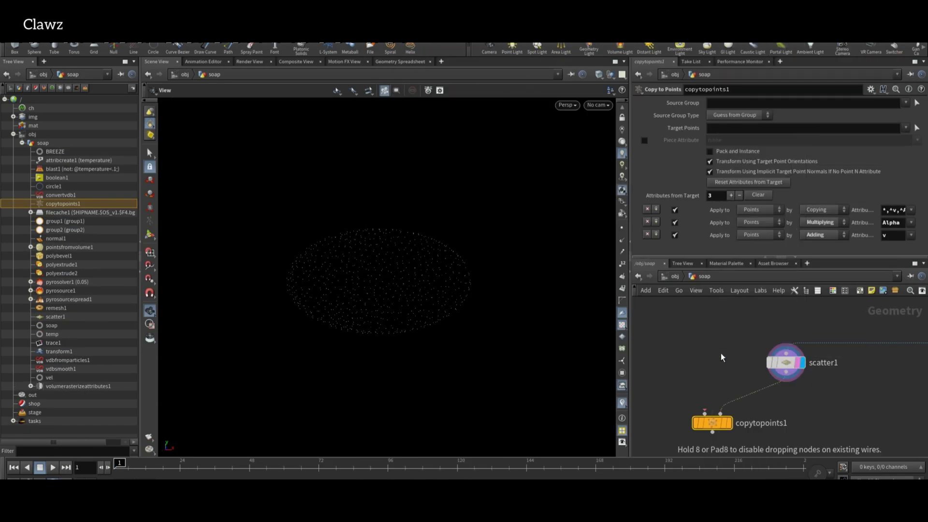
text(ttribrand)
key(Return)
click(721, 352)
click(727, 141)
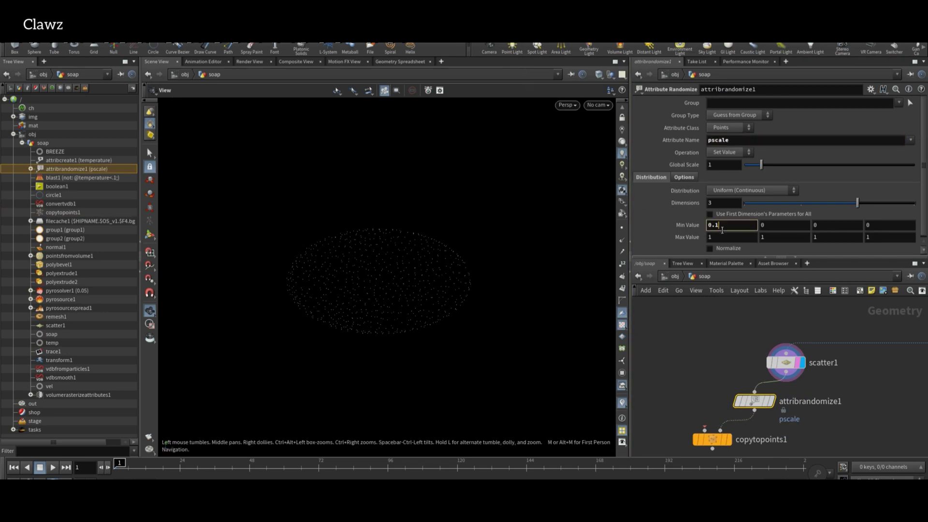
text(.5)
scroll(710, 348, down, 2)
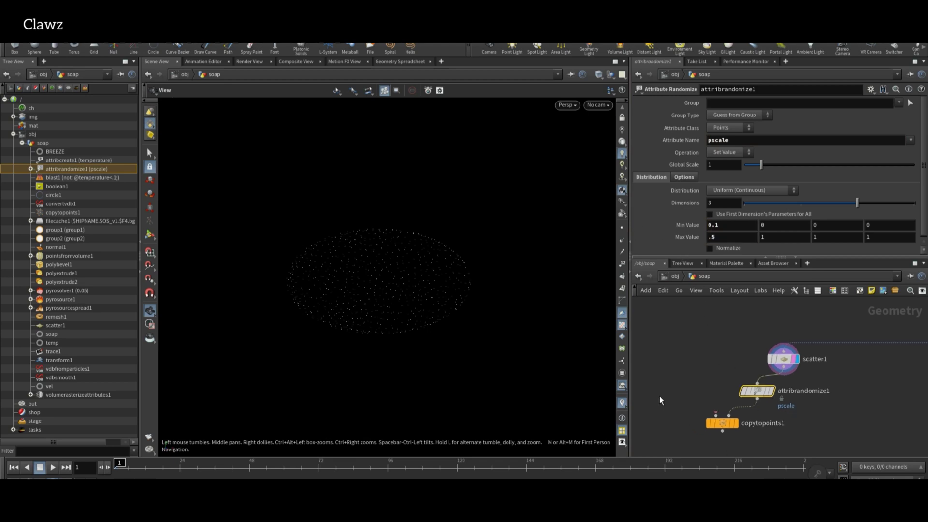
drag(663, 387, 759, 329)
Display the imported leaf geometry and frame it in the viewport.
scroll(758, 329, up, 2)
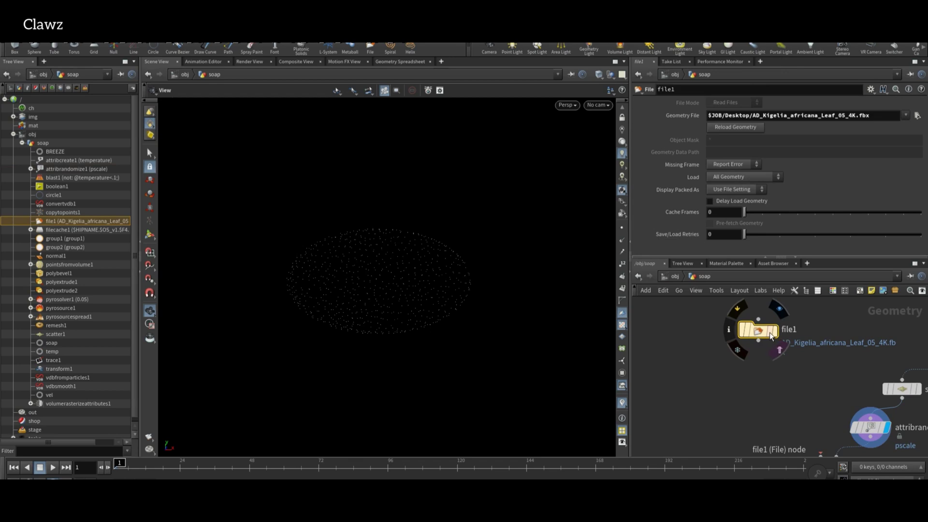
click(770, 334)
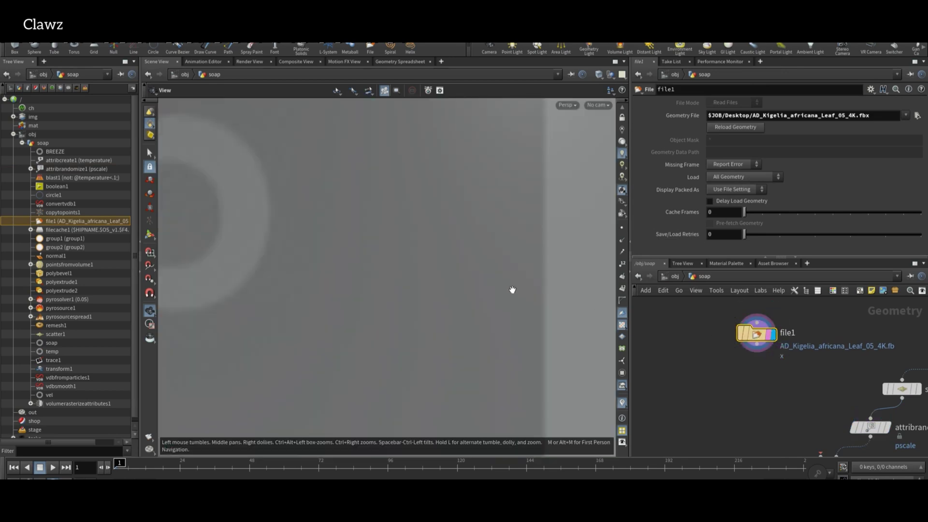
key(g)
drag(510, 282, 415, 265)
key(g)
scroll(740, 362, up, 3)
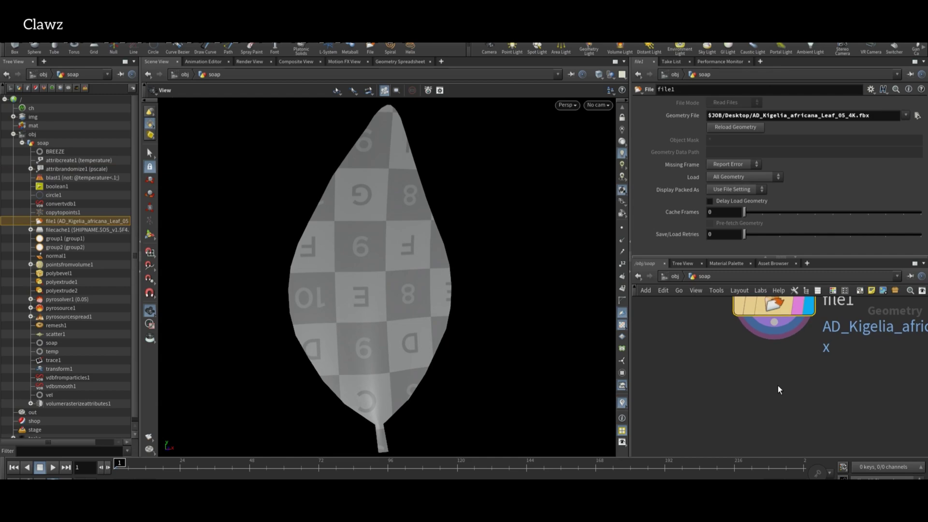
Add a Transform node under file1 with Uniform Scale .1.
key(Tab)
text(tra)
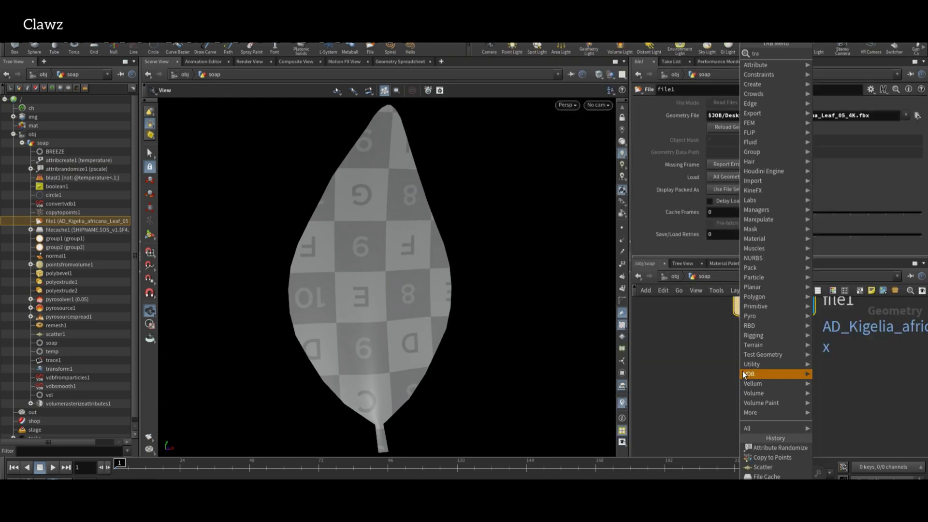
key(Return)
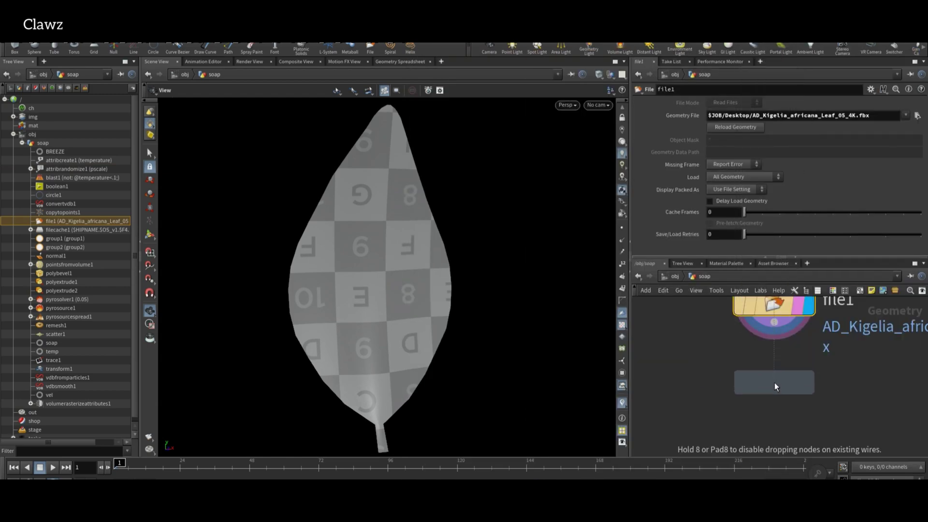
click(774, 382)
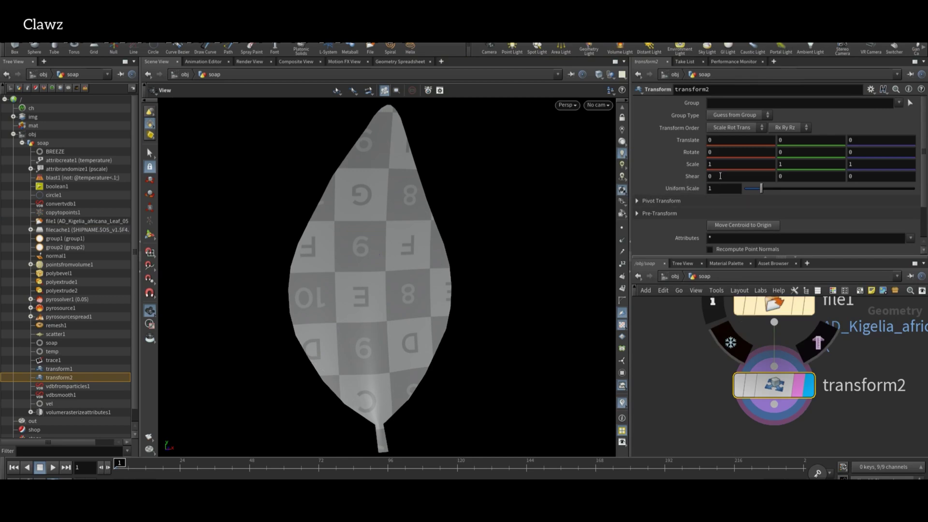
text(.1)
key(Return)
scroll(683, 328, up, 2)
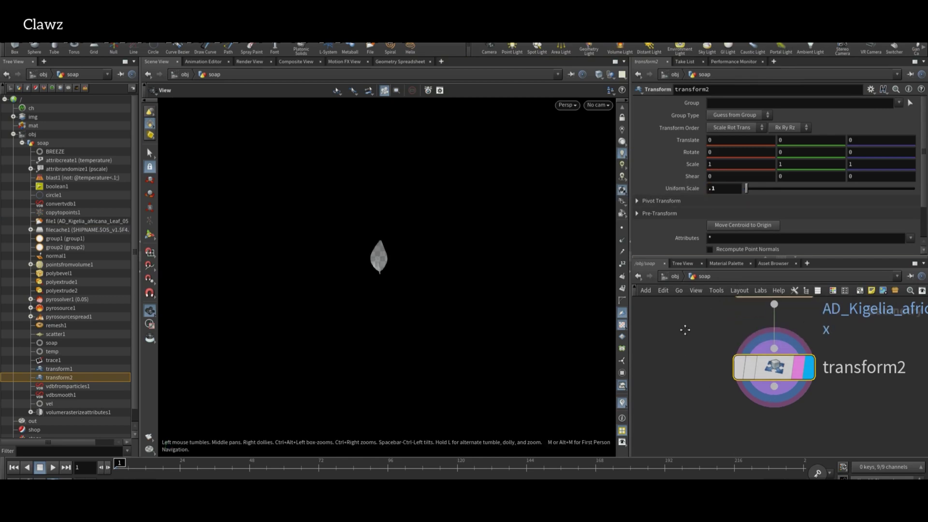
scroll(412, 283, up, 2)
Check the leaf in wireframe, then add a Convert node below transform2.
key(w)
mouse_move(324, 267)
mouse_down()
mouse_move(256, 278)
mouse_move(375, 289)
mouse_up()
scroll(375, 290, up, 3)
key(w)
scroll(822, 433, down, 2)
key(Tab)
text(conv)
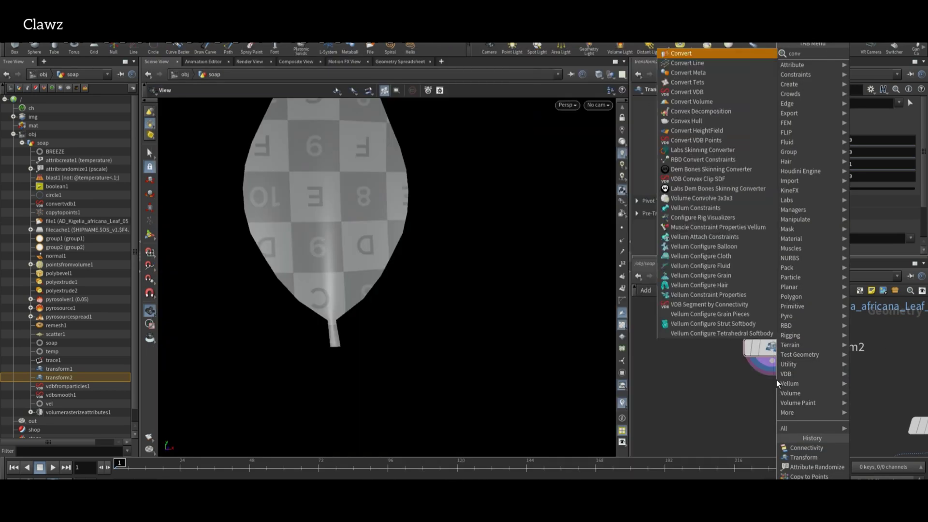
key(Return)
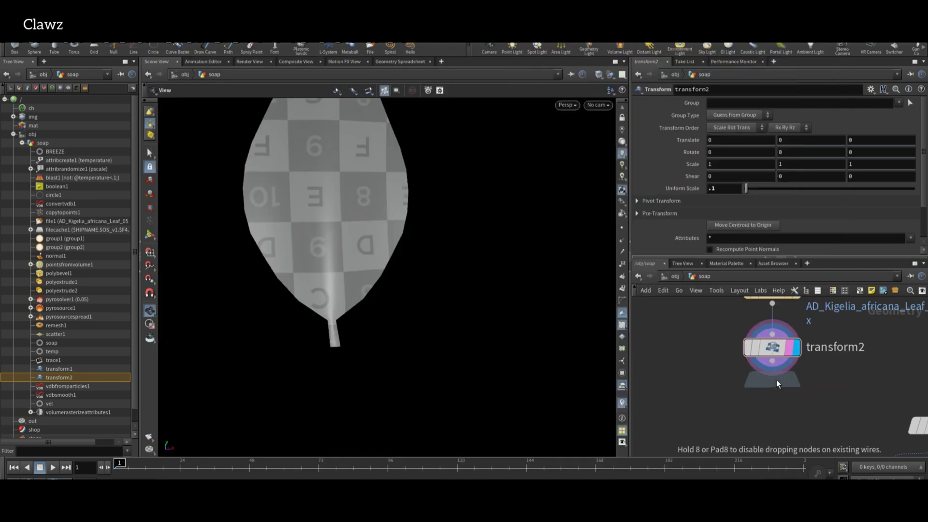
click(779, 394)
Add remesh2 below convert1 with Target Size 0.917 and display it.
click(774, 356)
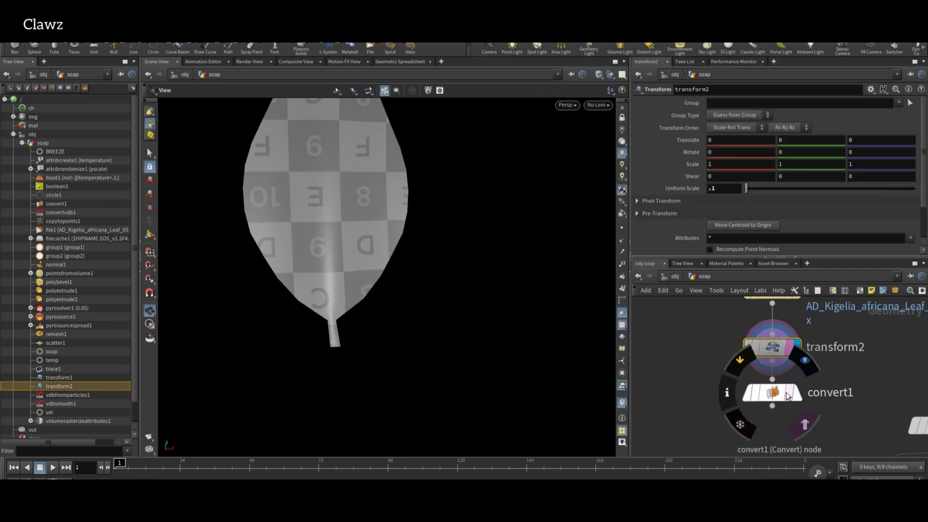
key(Tab)
text(remesh)
key(Return)
click(786, 405)
click(804, 405)
key(w)
drag(779, 237, 900, 236)
scroll(248, 203, down, 4)
click(812, 405)
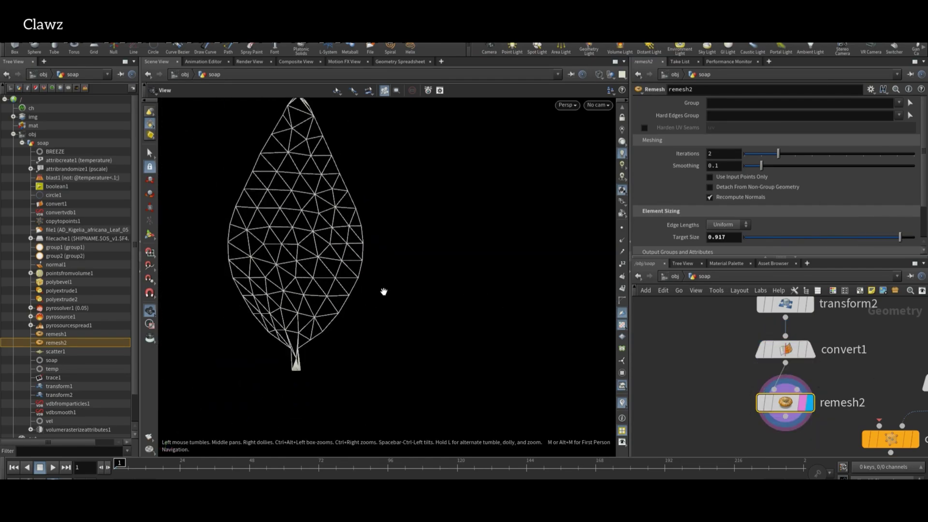
key(w)
key(w)
key(w)
scroll(724, 412, down, 4)
scroll(753, 423, up, 4)
Add a UV Quick Shade node below remesh2.
key(Tab)
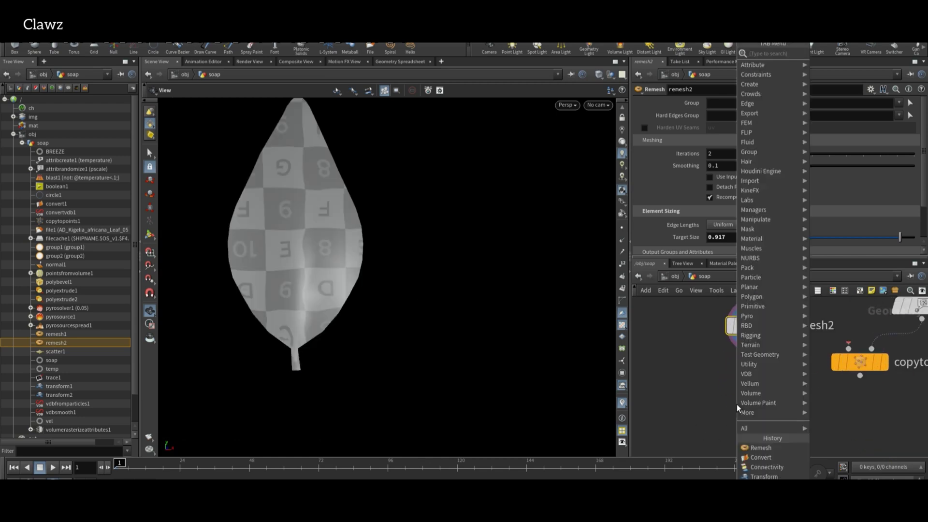
text(uvqui)
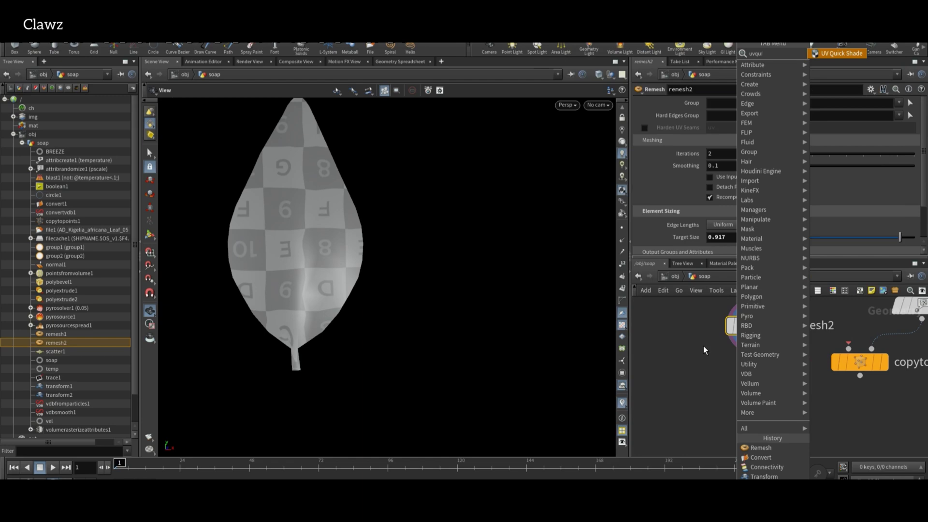
key(Return)
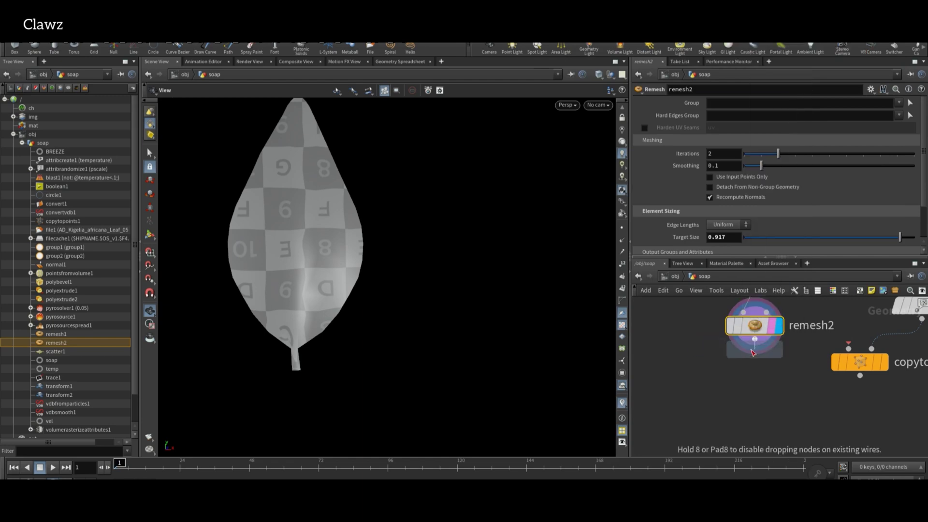
click(761, 375)
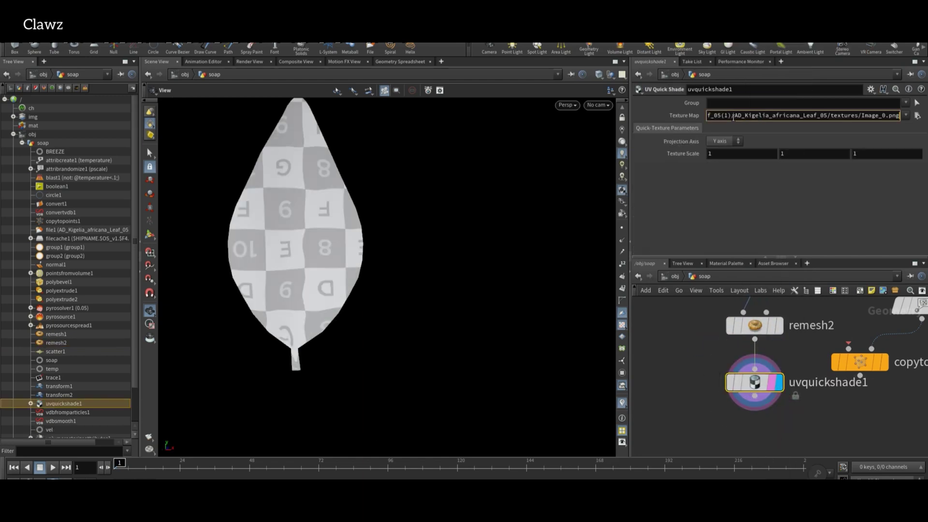
Apply the leaf image as the UV Quick Shade texture map.
key(Return)
drag(357, 310, 379, 313)
scroll(852, 392, down, 3)
Wire uvquickshade1 into copytopoints1 and display the copied leaves.
drag(865, 376, 893, 423)
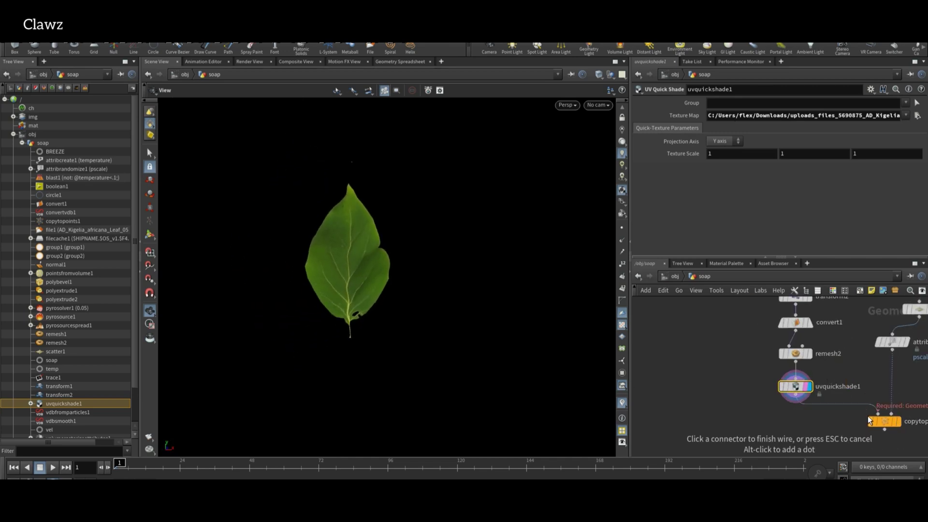
click(870, 420)
scroll(870, 419, up, 2)
click(898, 421)
drag(203, 225, 156, 233)
scroll(355, 236, up, 5)
scroll(776, 359, down, 3)
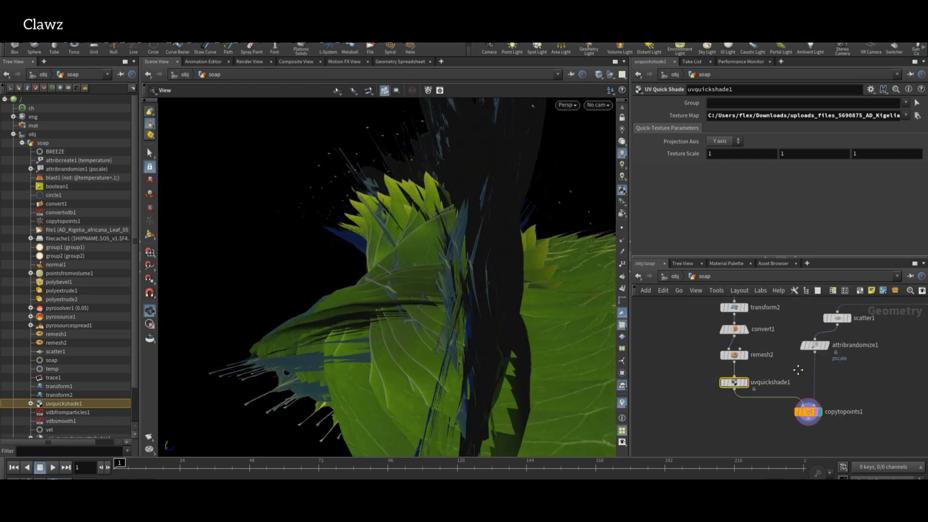
Shrink the leaves via transform2's Uniform Scale, trying .05 and .01 before settling on .005.
click(814, 349)
middle_drag(706, 312, 698, 344)
click(724, 342)
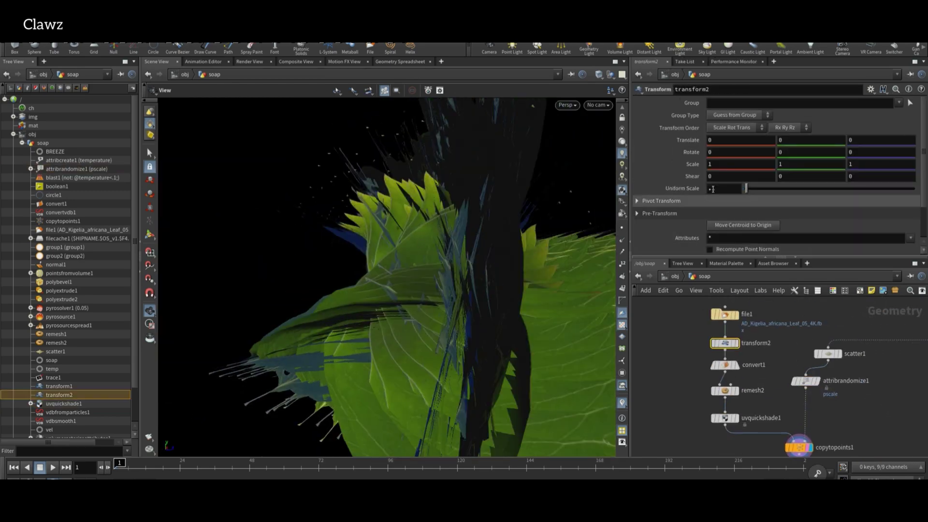
double_click(724, 188)
text(.05)
key(Return)
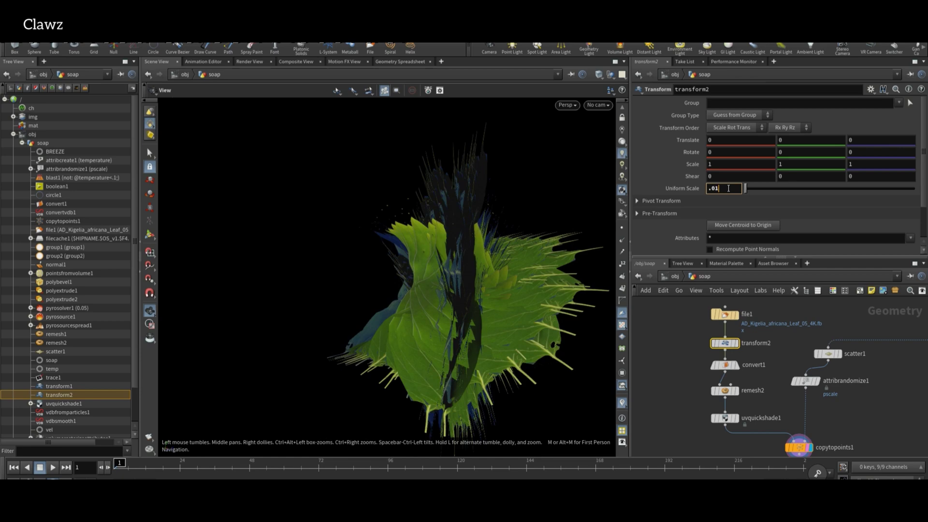
key(Return)
double_click(724, 188)
text(.005)
key(Return)
Inspect scatter1's point count settings.
scroll(559, 275, up, 5)
scroll(430, 244, down, 4)
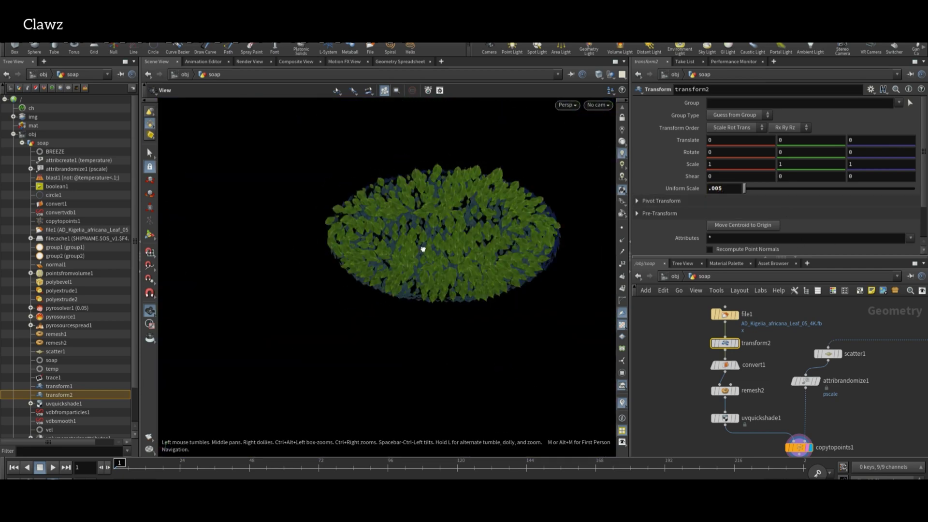
scroll(503, 197, up, 3)
scroll(504, 197, down, 3)
scroll(529, 217, up, 3)
scroll(308, 219, up, 8)
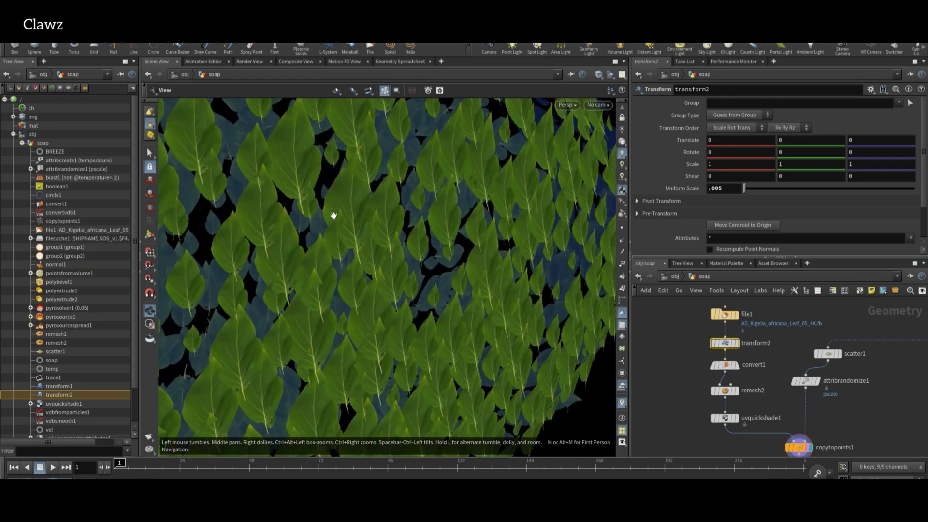
scroll(339, 213, down, 10)
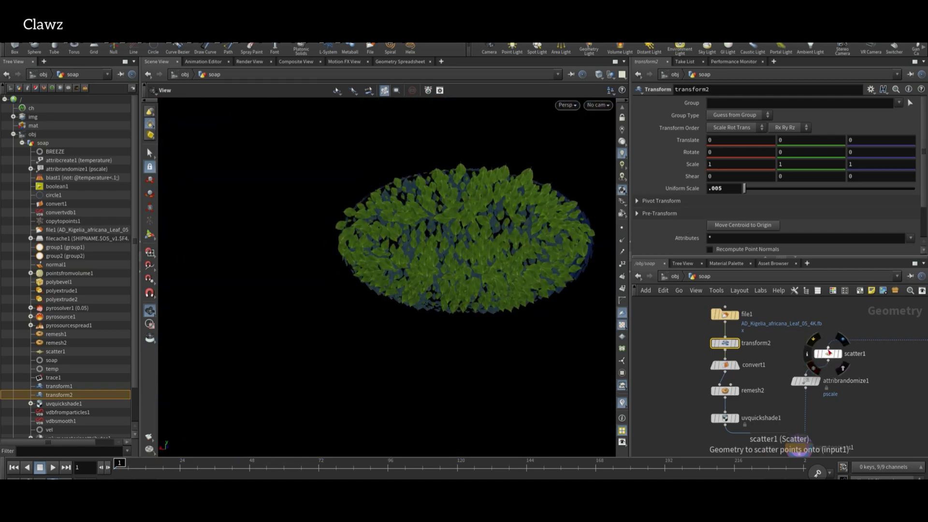
click(828, 354)
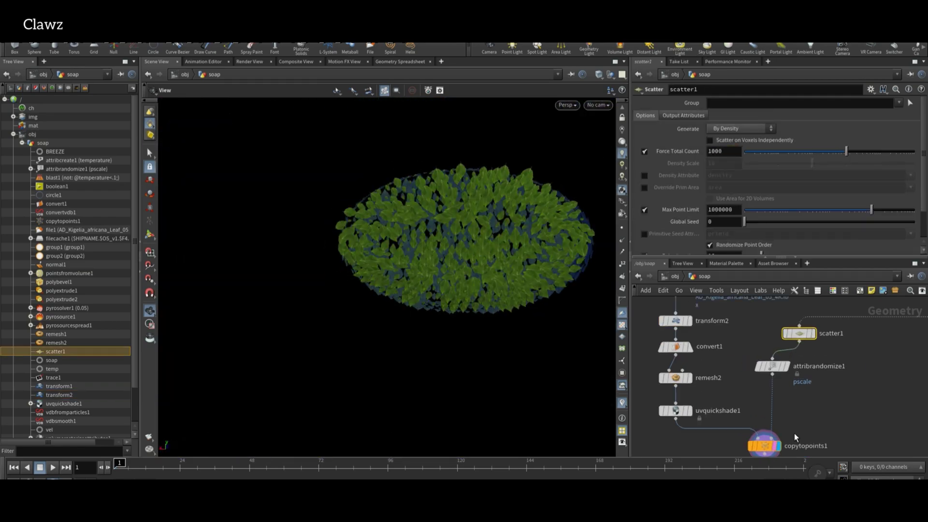
scroll(417, 237, up, 10)
scroll(425, 242, down, 10)
scroll(450, 239, up, 10)
scroll(679, 360, down, 3)
scroll(682, 353, up, 3)
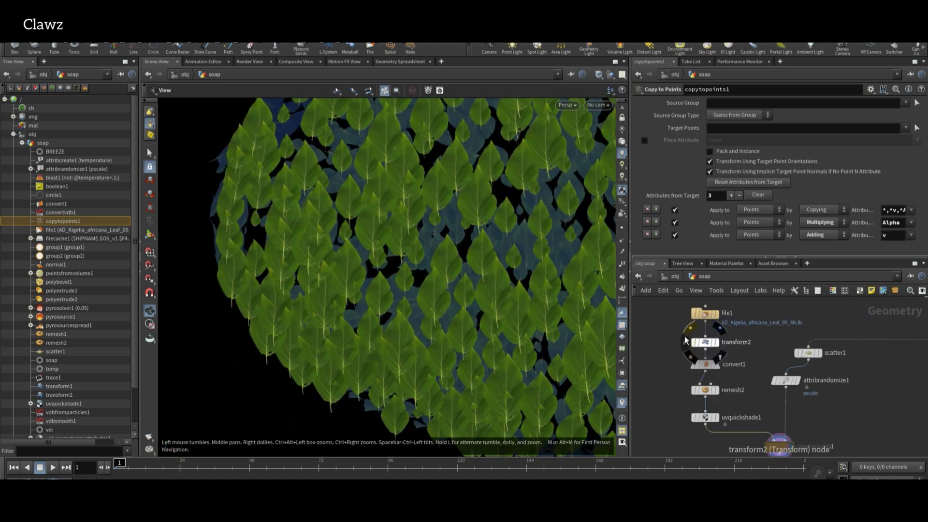
Test a .002 Uniform Scale on transform2, then revert to the larger leaf size.
click(696, 341)
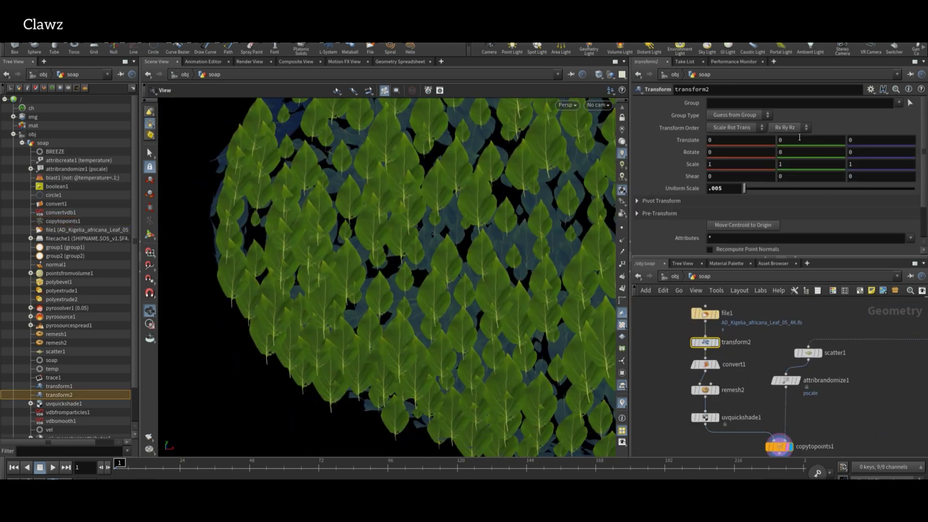
text(.002)
key(Return)
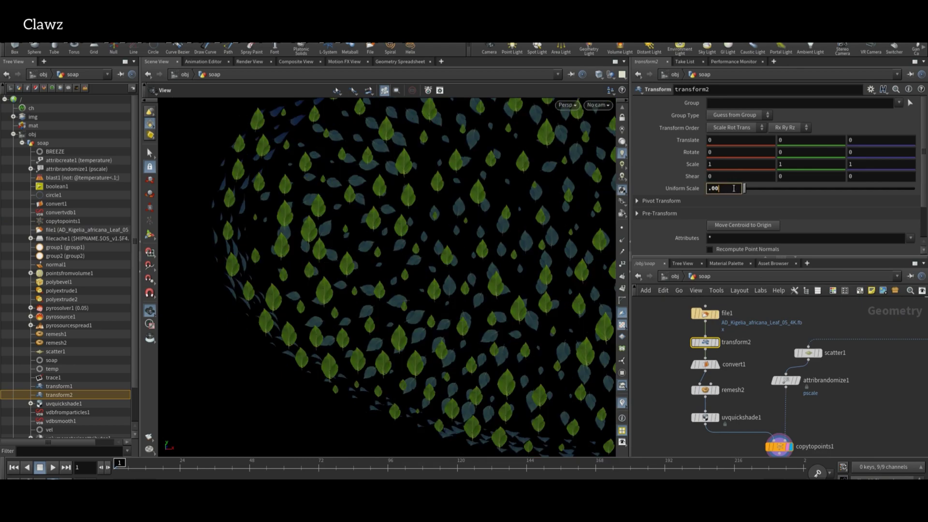
key(Return)
Add a green null named 'leaf' below copytopoints1.
click(762, 381)
key(Tab)
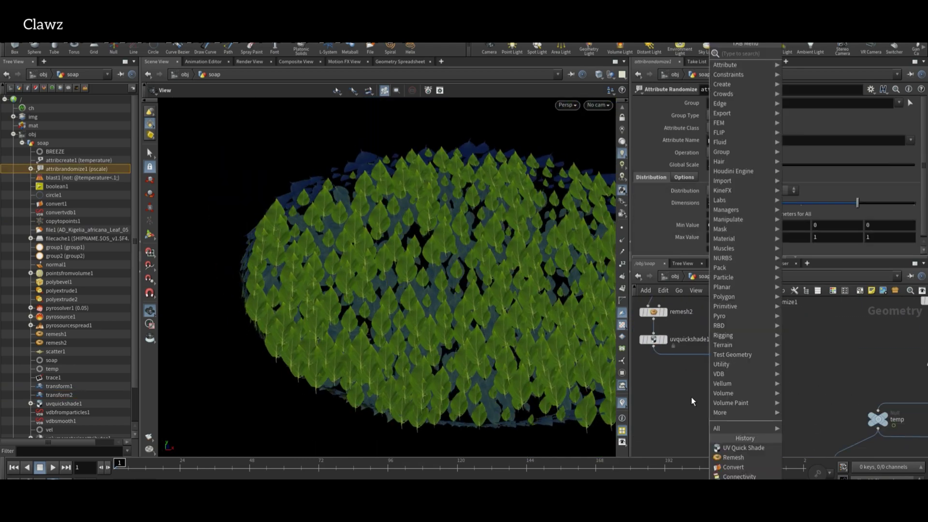
text(null)
key(Return)
click(677, 413)
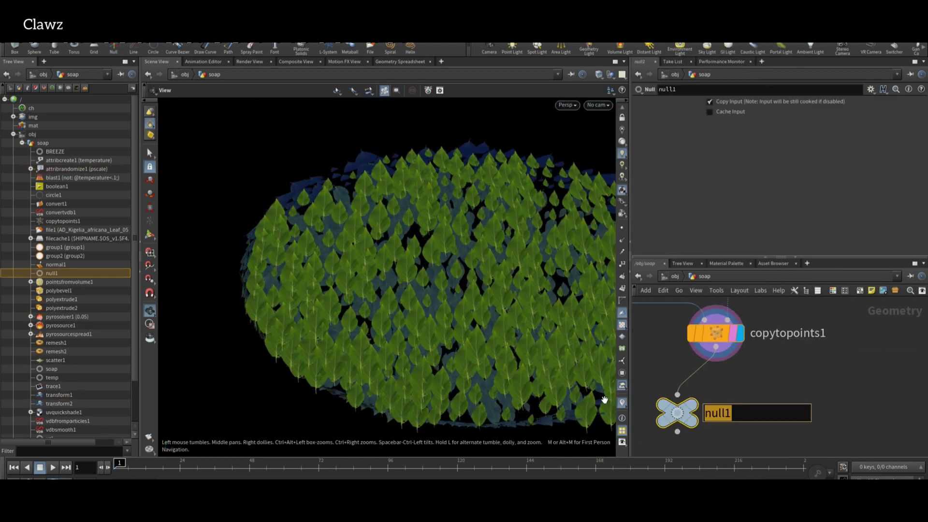
key(Return)
key(c)
click(869, 400)
key(c)
Add fuse1 below the leaf null and raise its snap distance.
key(Tab)
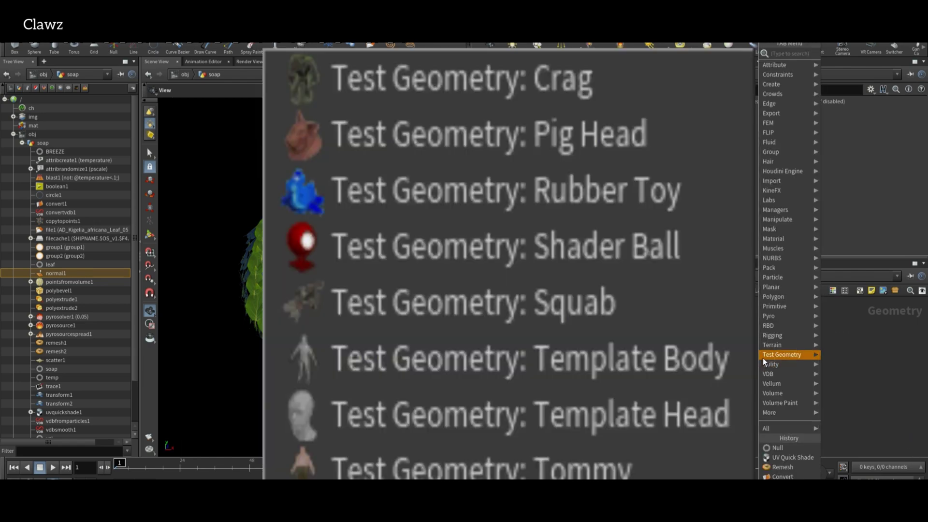
text(fuse)
key(Return)
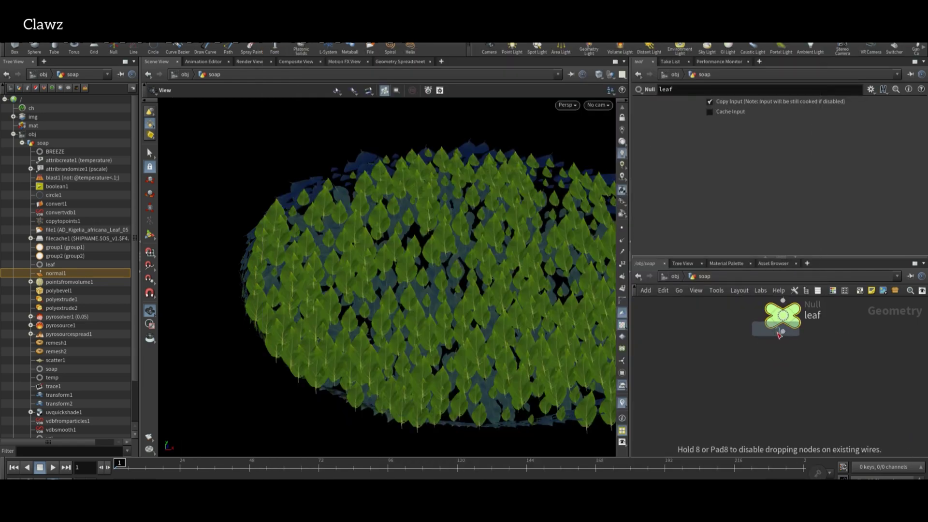
click(776, 358)
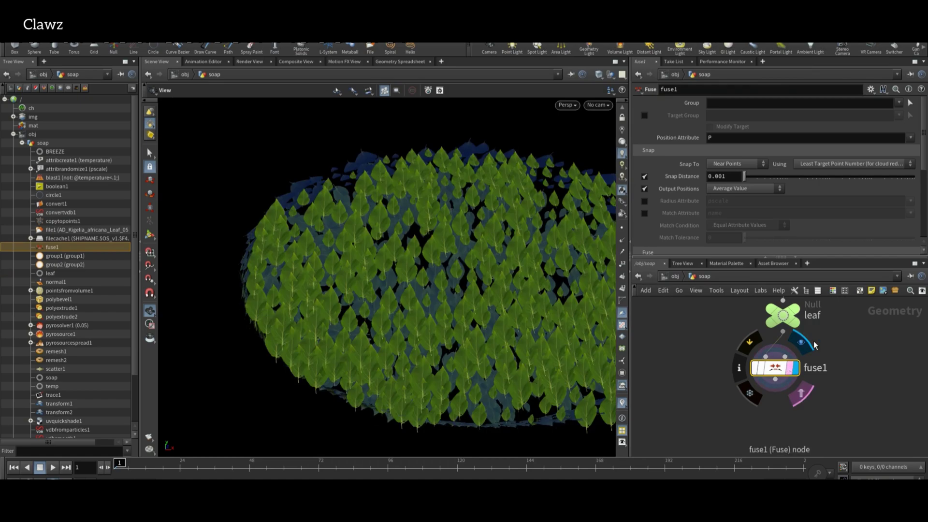
drag(753, 176, 789, 188)
scroll(387, 261, up, 5)
drag(387, 261, 334, 250)
key(h)
Add ray1 below fuse1 and wire copytopoints1 into its second input.
key(Tab)
click(815, 392)
click(797, 411)
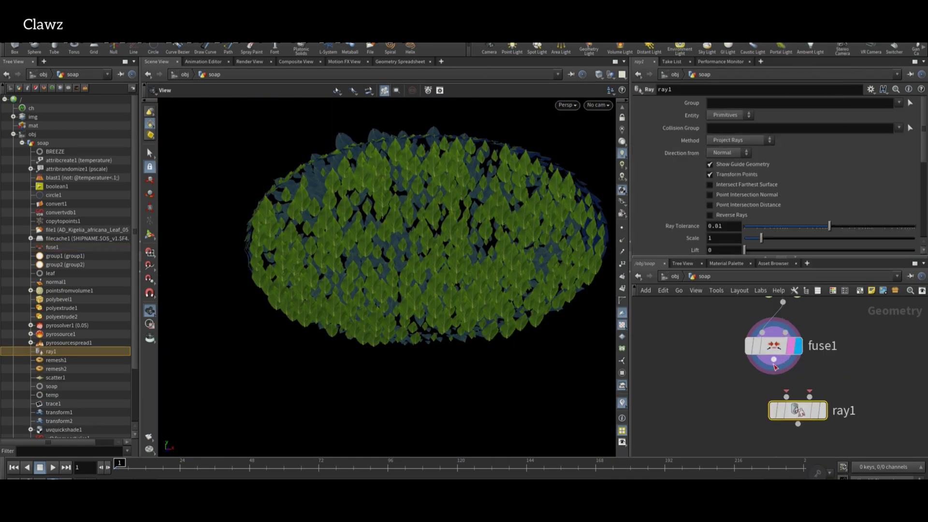
click(809, 397)
scroll(825, 383, down, 3)
middle_drag(782, 337, 814, 344)
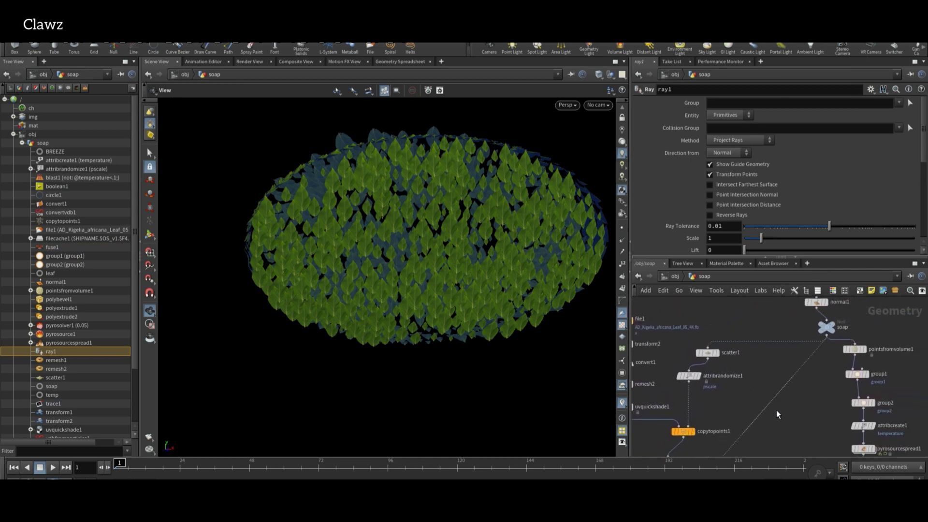
scroll(740, 430, up, 5)
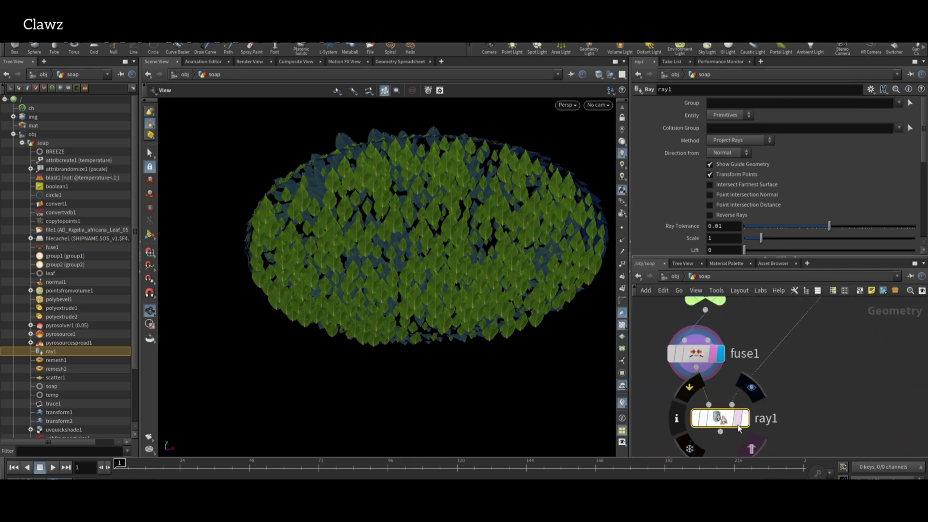
Display ray1 and set its projection Method to Minimum Distance.
click(741, 428)
drag(473, 232, 344, 299)
click(726, 140)
click(735, 150)
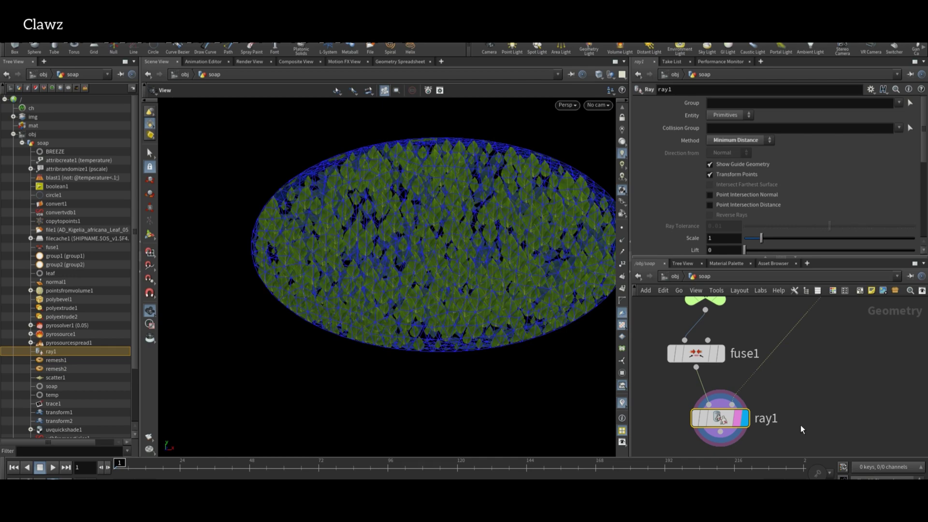
Branch a new Null node off ray1's output below it.
scroll(797, 425, down, 1)
middle_drag(796, 425, 800, 340)
drag(757, 372, 727, 402)
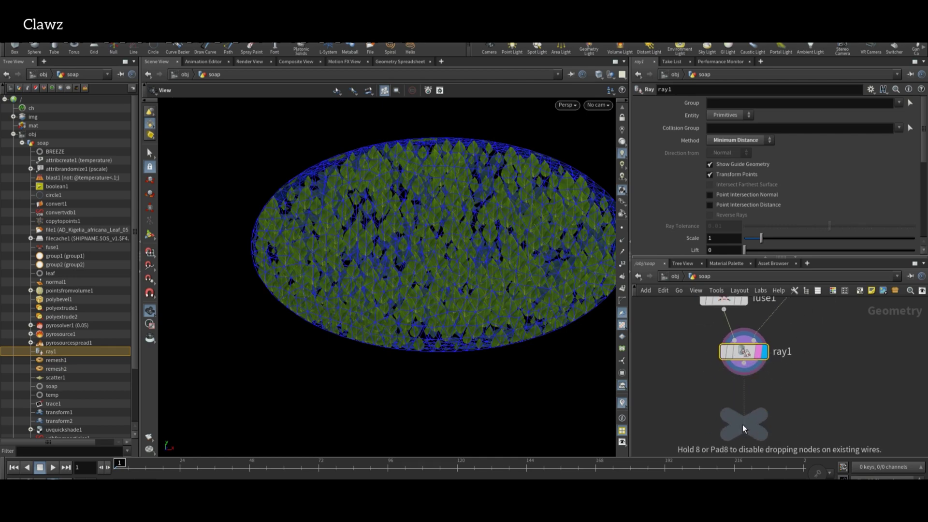
click(742, 425)
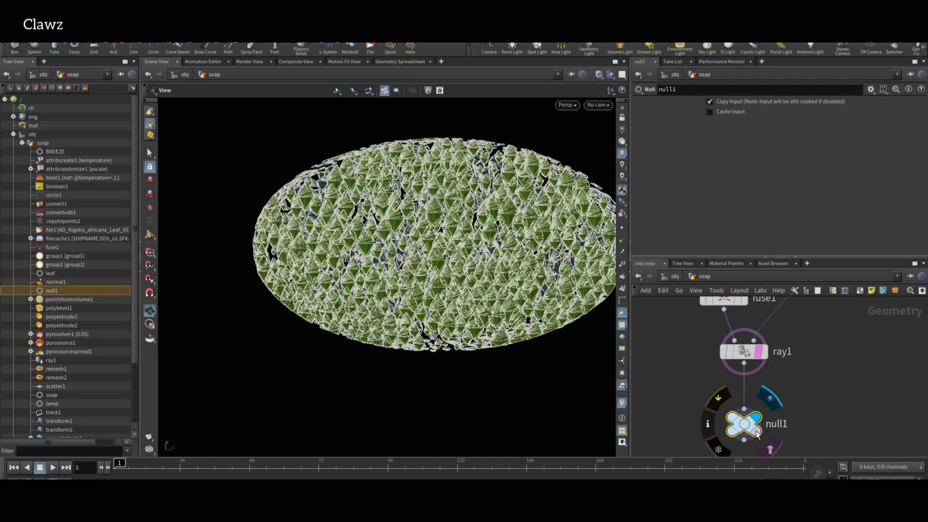
Add a Vellum cloth constraints node, vellumcloth1, below null1.
scroll(745, 394, down, 3)
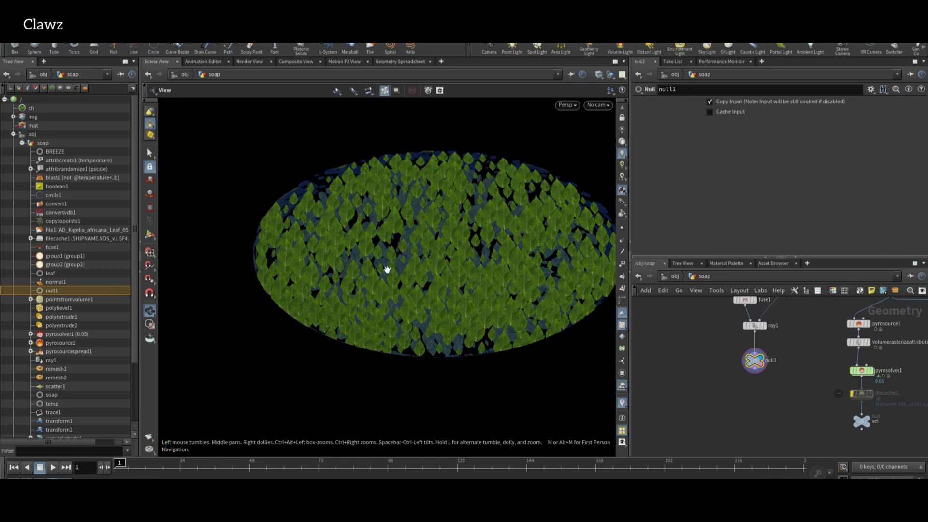
right_drag(387, 269, 394, 352)
key(Tab)
text(v)
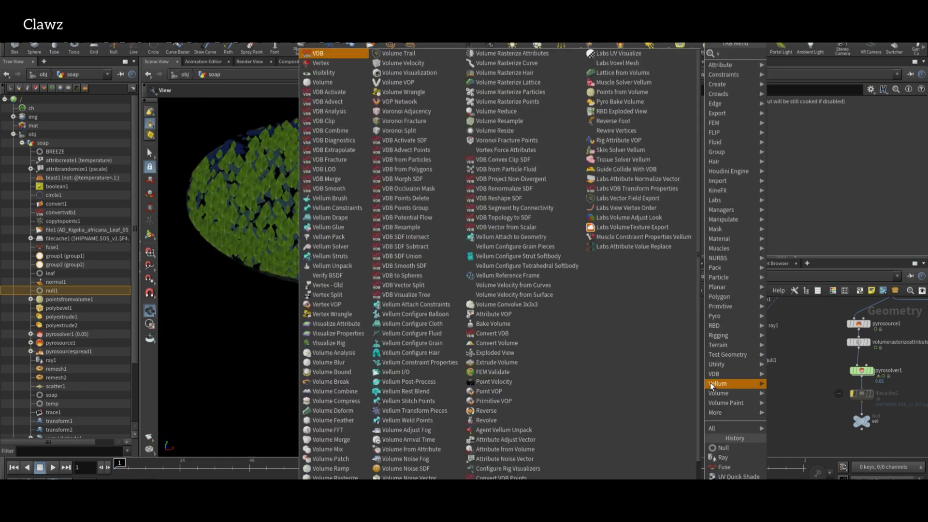
key(Escape)
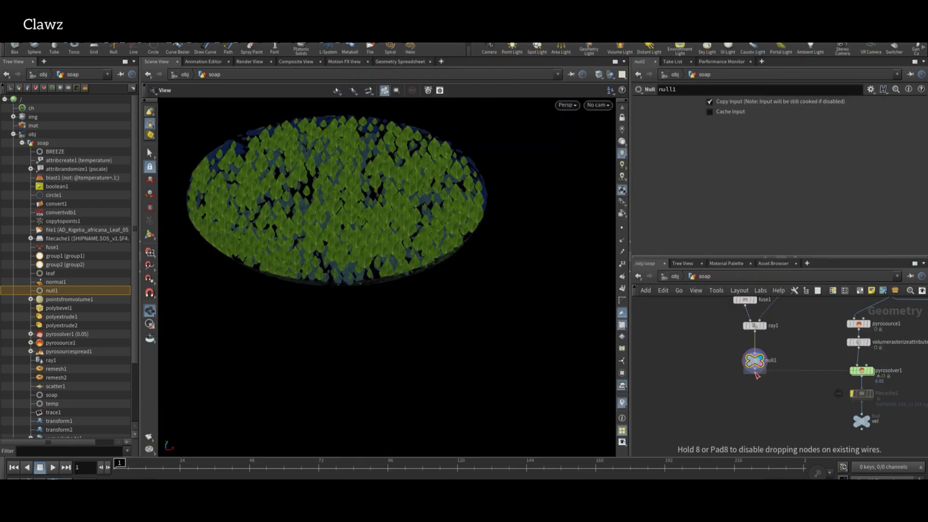
click(757, 375)
Set vellumcloth1's bend stiffness multiplier to 1000 after trying 100 and 10000.
scroll(771, 390, up, 4)
scroll(739, 192, down, 5)
scroll(738, 191, down, 10)
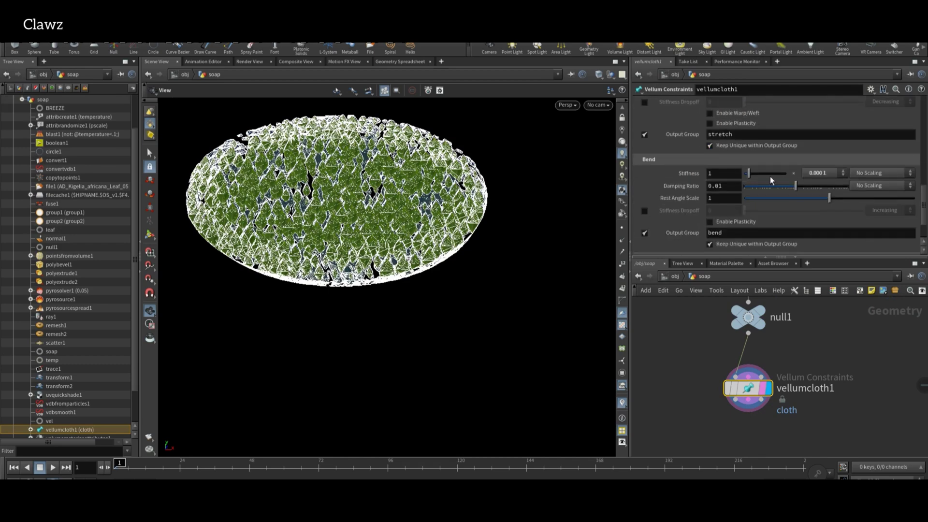
click(820, 173)
click(821, 261)
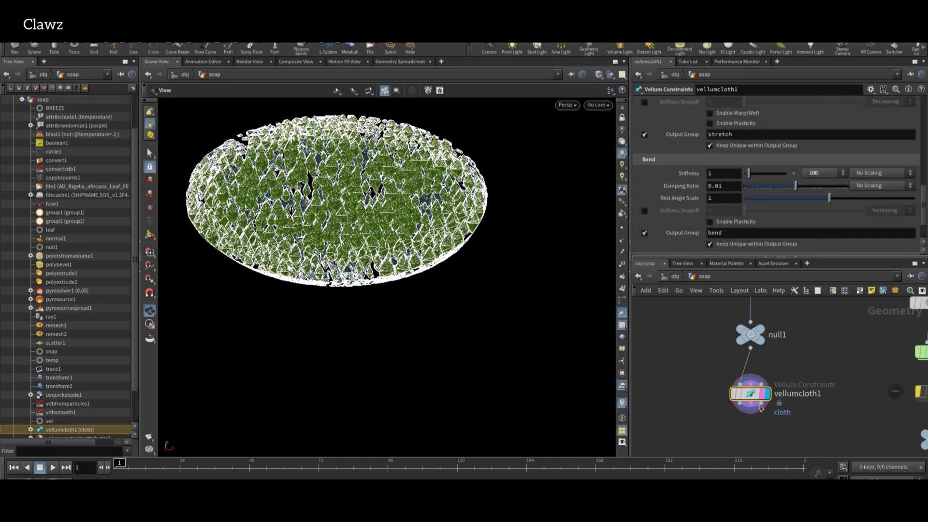
click(813, 174)
click(821, 241)
scroll(712, 392, up, 3)
key(Tab)
key(Escape)
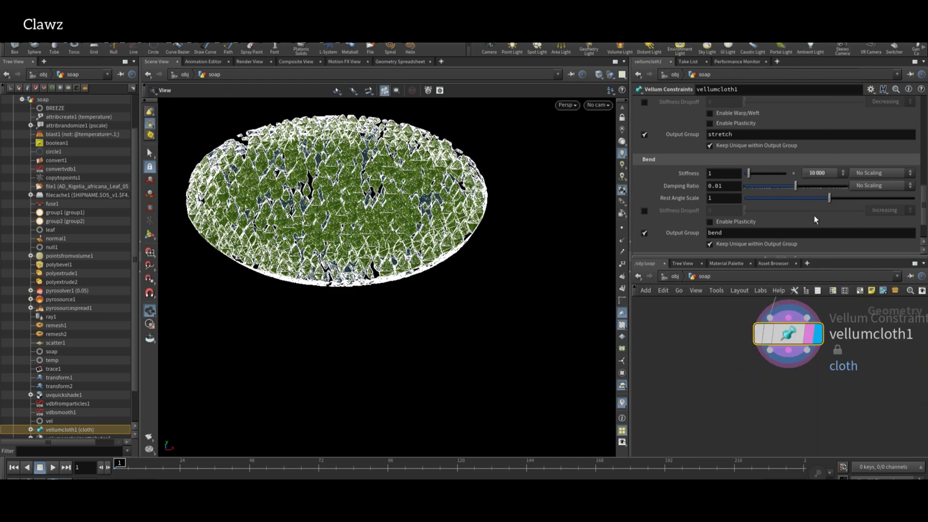
click(812, 174)
click(813, 250)
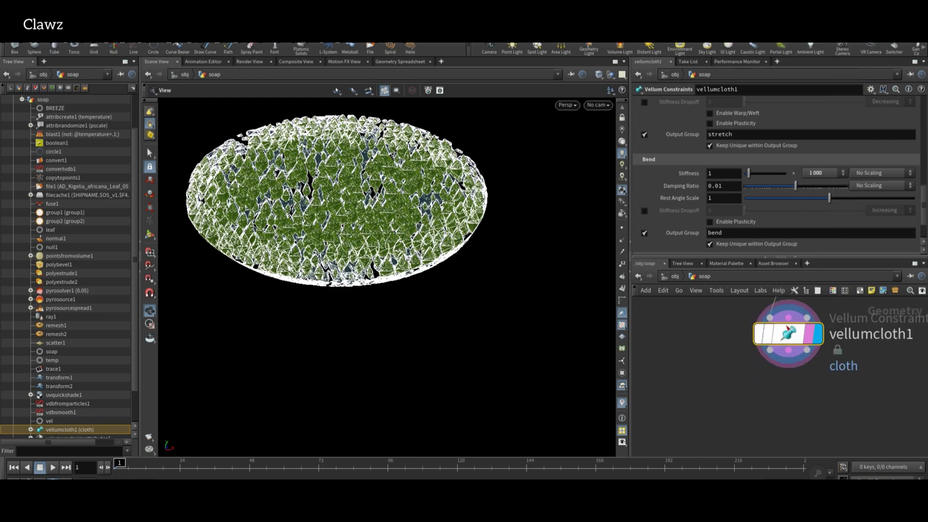
Add vellumsolver1 below vellumcloth1 and enter its forces network.
scroll(801, 402, up, 2)
key(Tab)
text(ve)
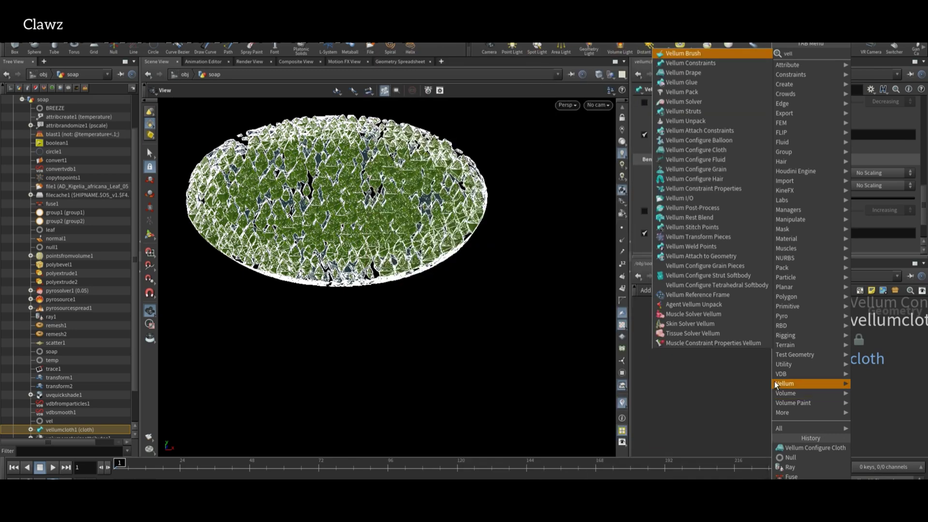
key(Return)
click(799, 412)
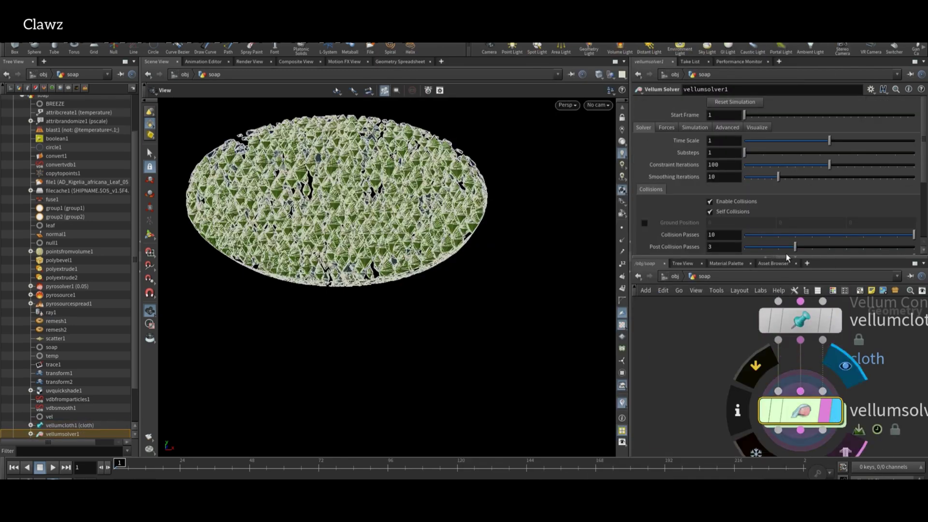
double_click(829, 416)
key(Tab)
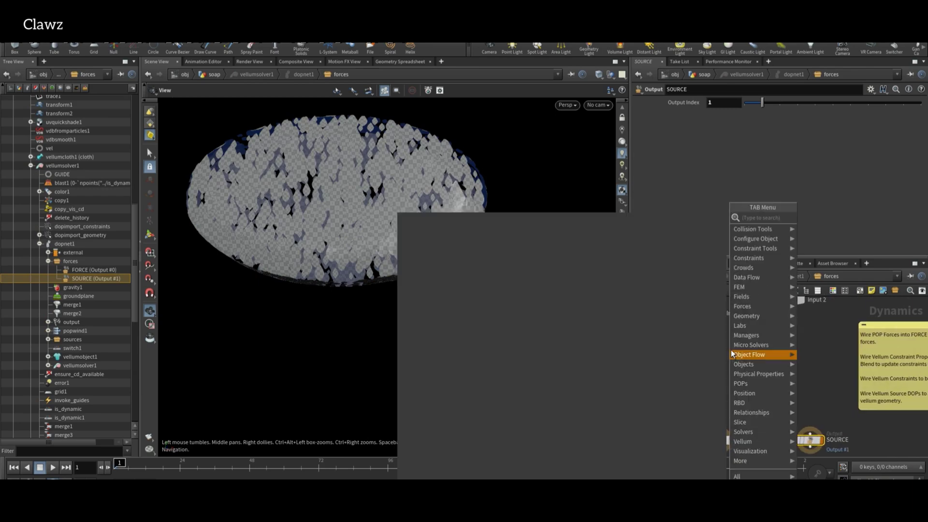
Add POP Advect by Volumes using SOP velocity from ../../../../vel/.
key(Return)
click(731, 350)
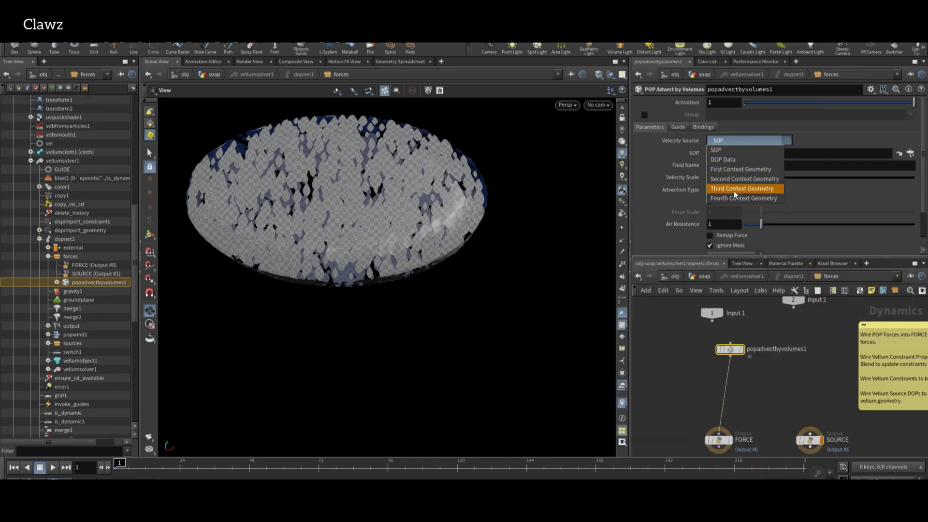
click(730, 150)
text(../../../../ve)
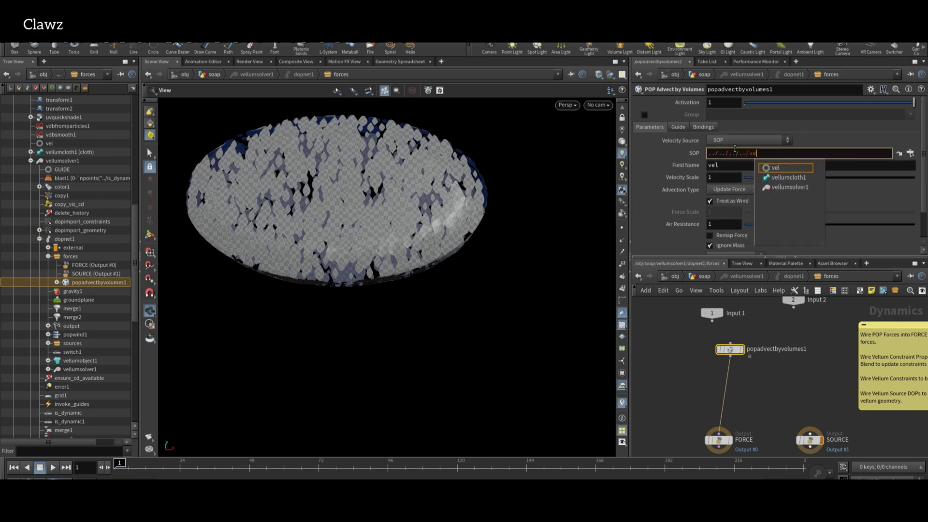
text(l/)
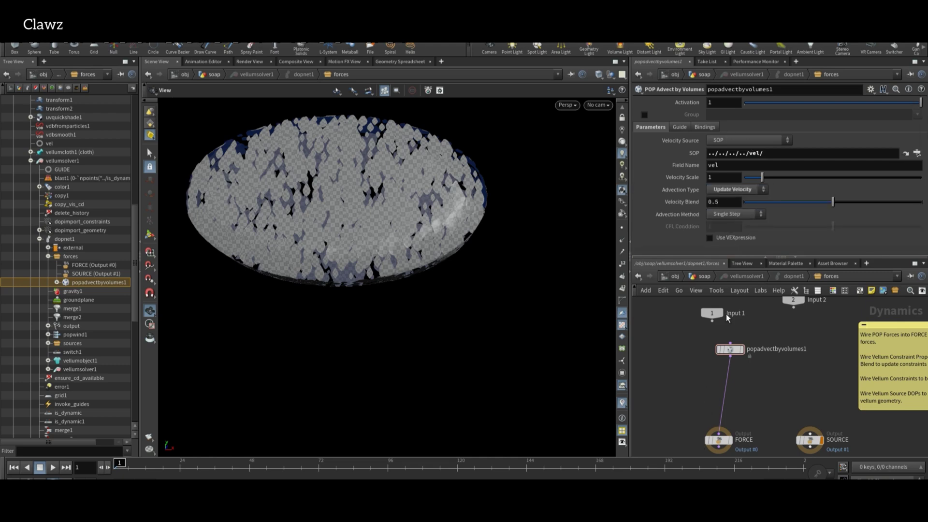
On vellumsolver1, set Gravity Y to 0 and Wind Drag to 0.
click(704, 276)
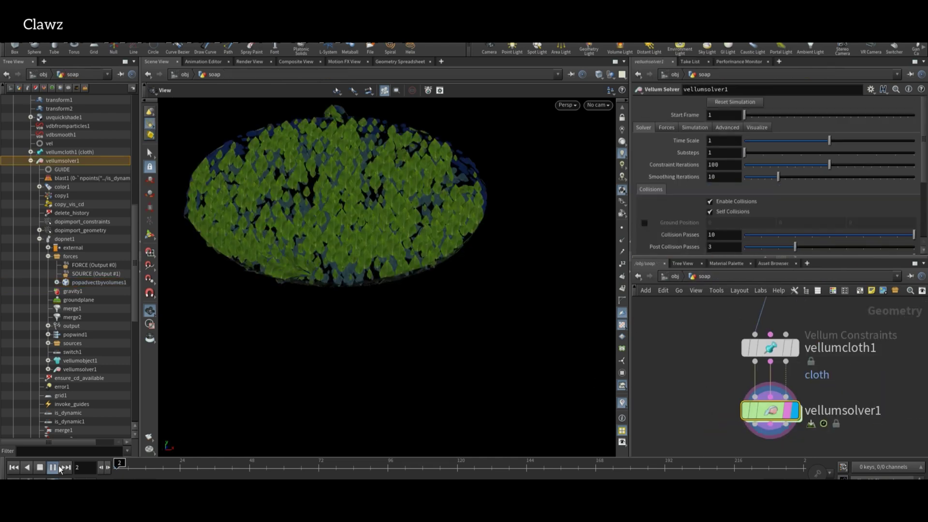
click(58, 468)
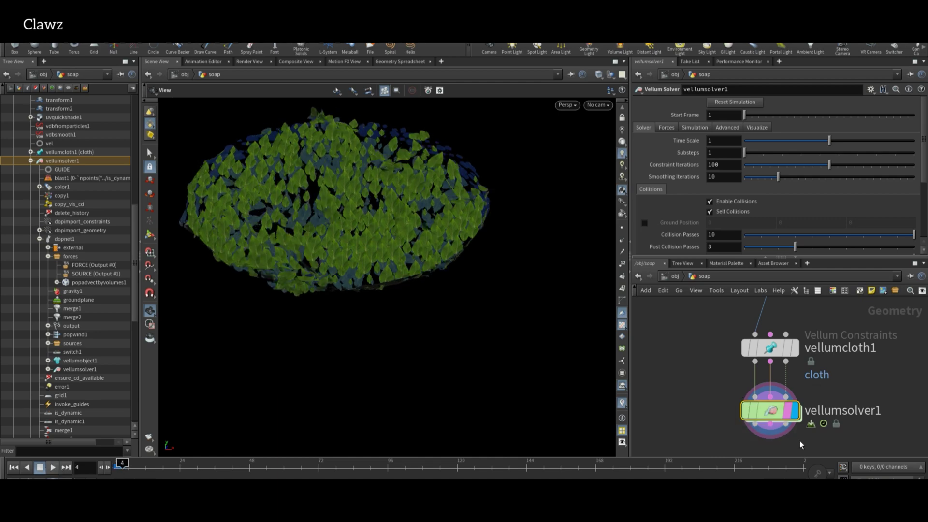
click(667, 127)
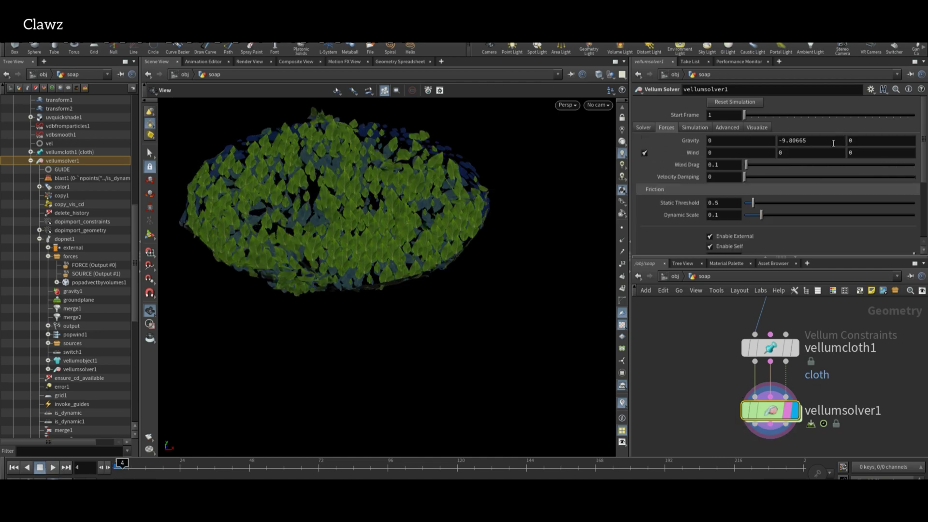
text(0)
key(Return)
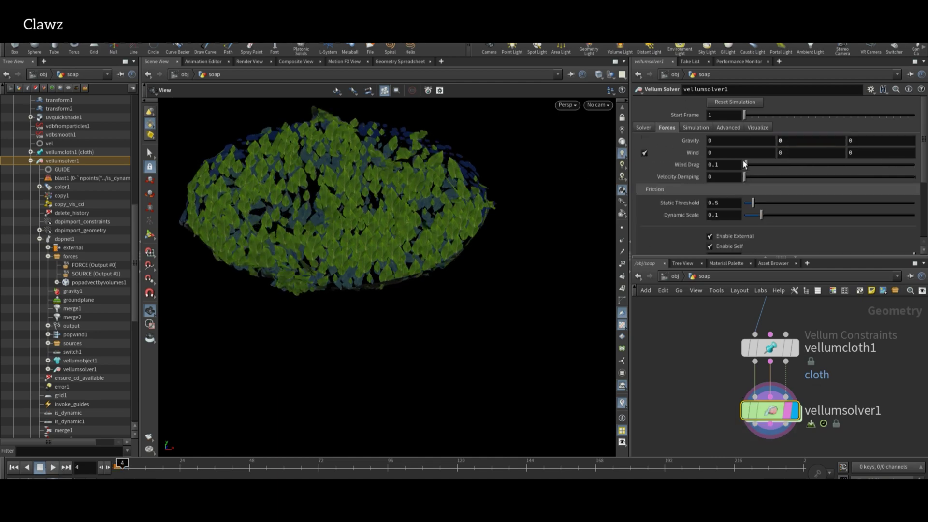
drag(746, 165, 730, 165)
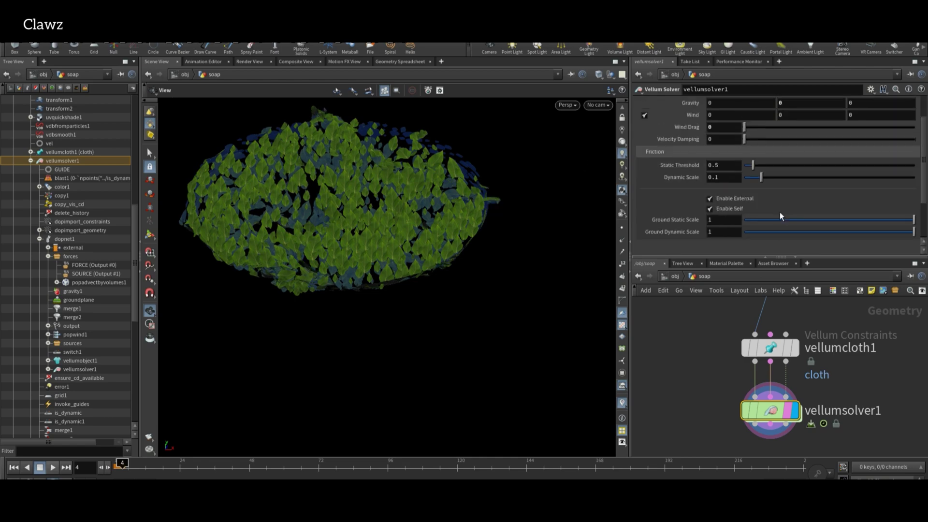
click(698, 128)
click(725, 127)
Rewire popadvectbyvolumes1 from the FORCE output into SOURCE instead.
click(758, 128)
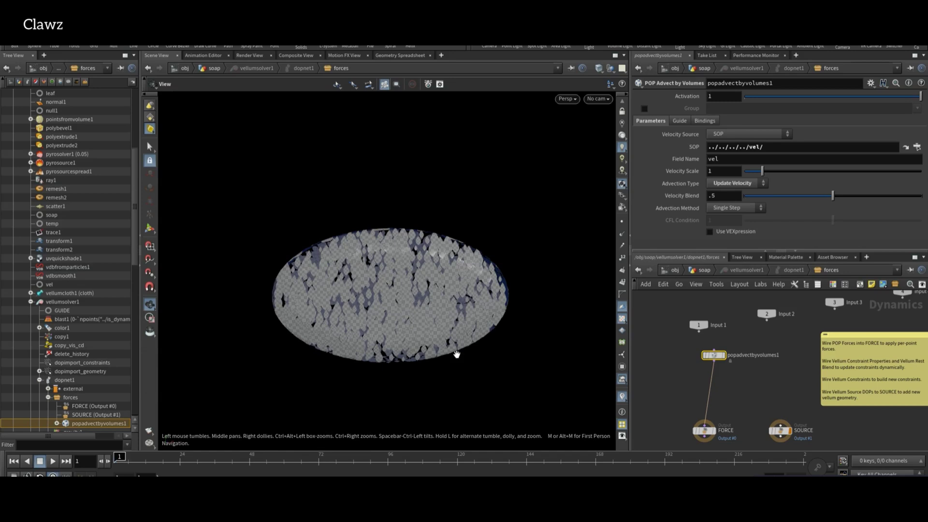
scroll(696, 399, up, 3)
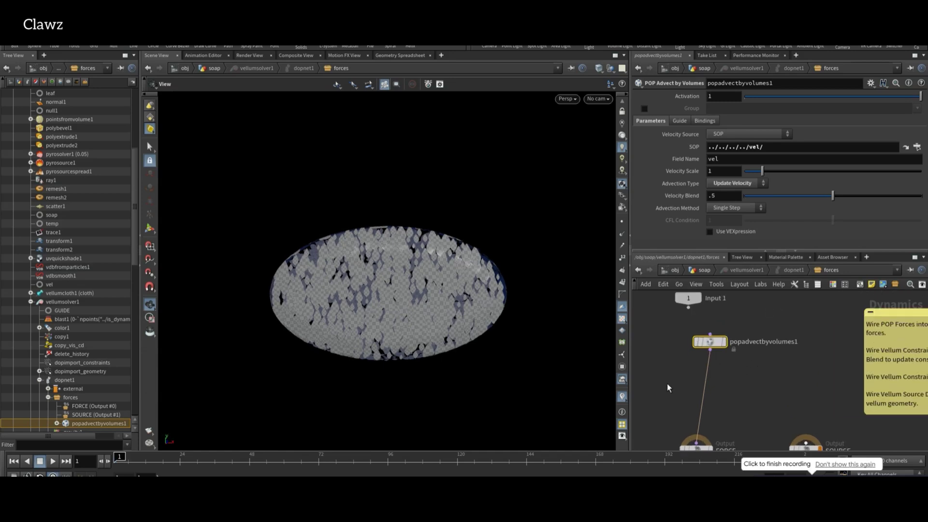
key(y)
drag(669, 383, 775, 387)
click(800, 443)
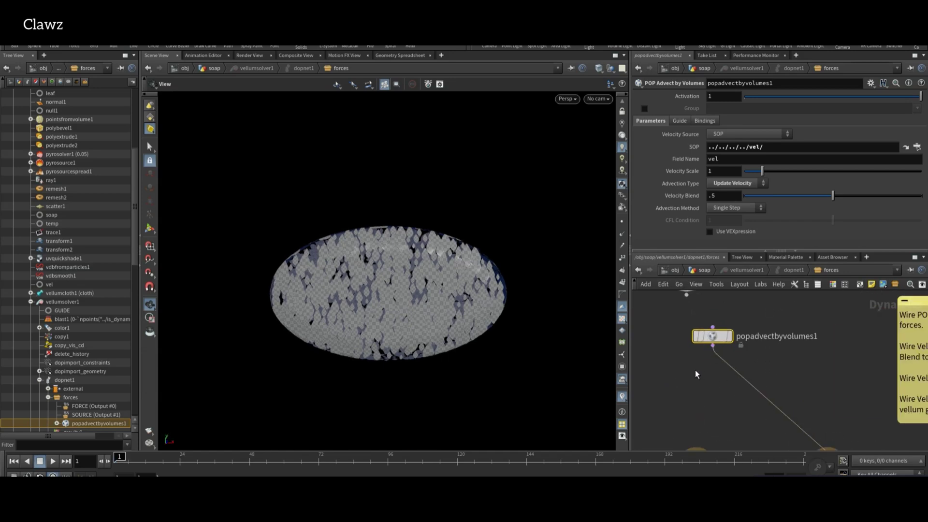
Raise popadvectbyvolumes1's velocity blend toward 1 and set velocity scale 2, stopping at frame 43.
scroll(695, 370, up, 2)
drag(695, 370, 769, 311)
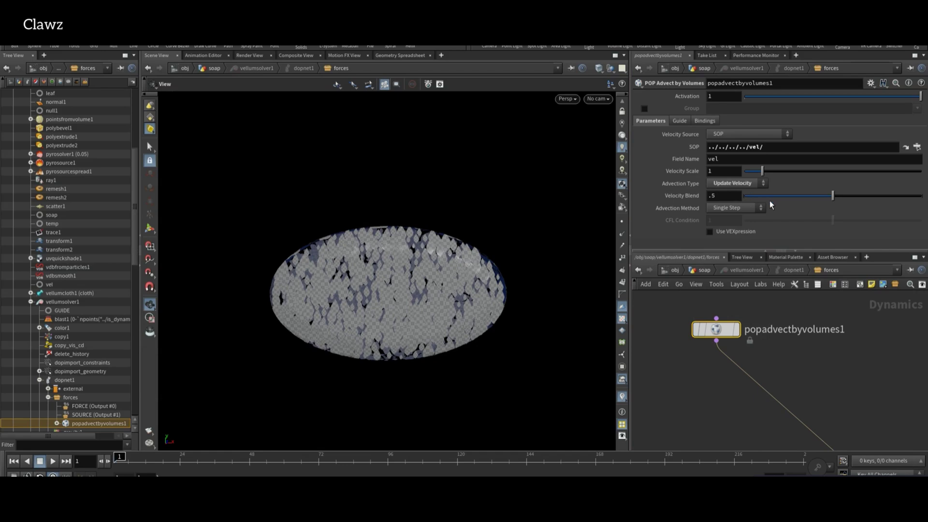
drag(833, 195, 920, 195)
text(2)
key(Return)
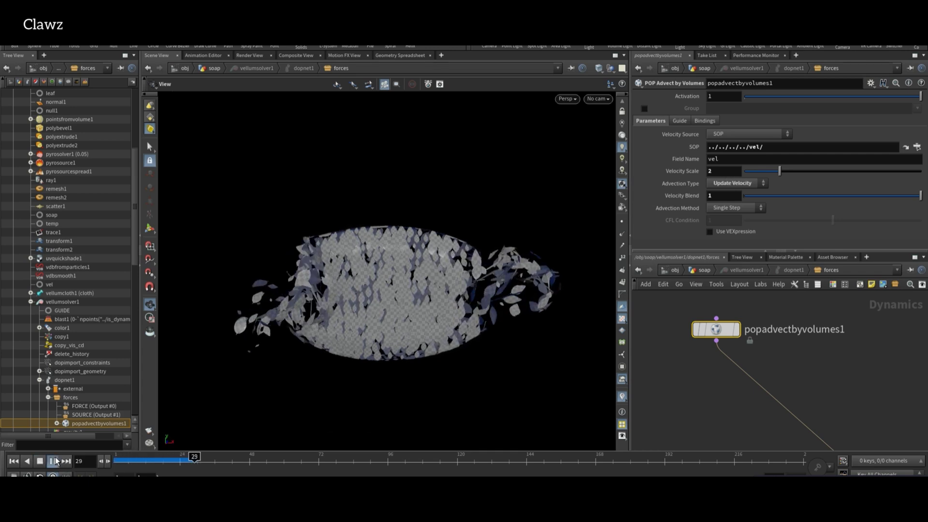
click(52, 461)
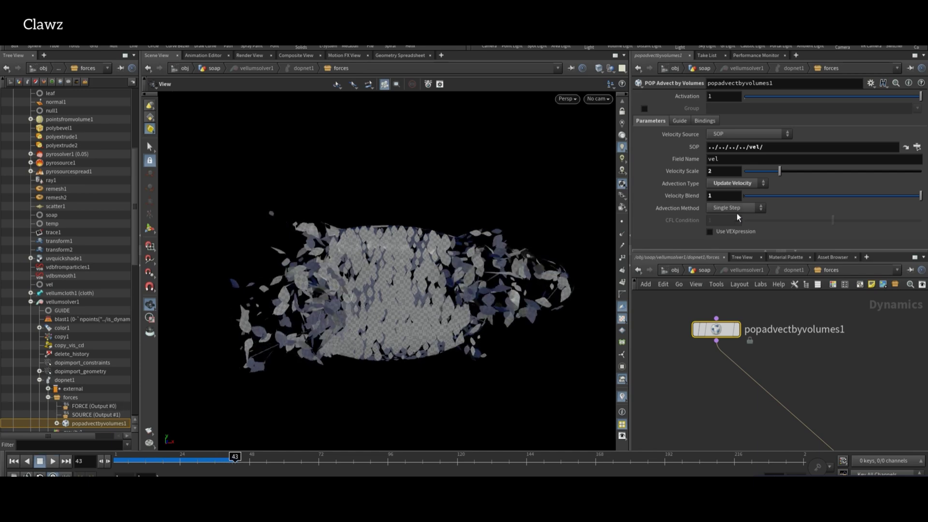
Raise the velocity scale to 4, return to /obj/soap, and replay from frame 1.
drag(780, 171, 815, 171)
key(u)
key(u)
key(u)
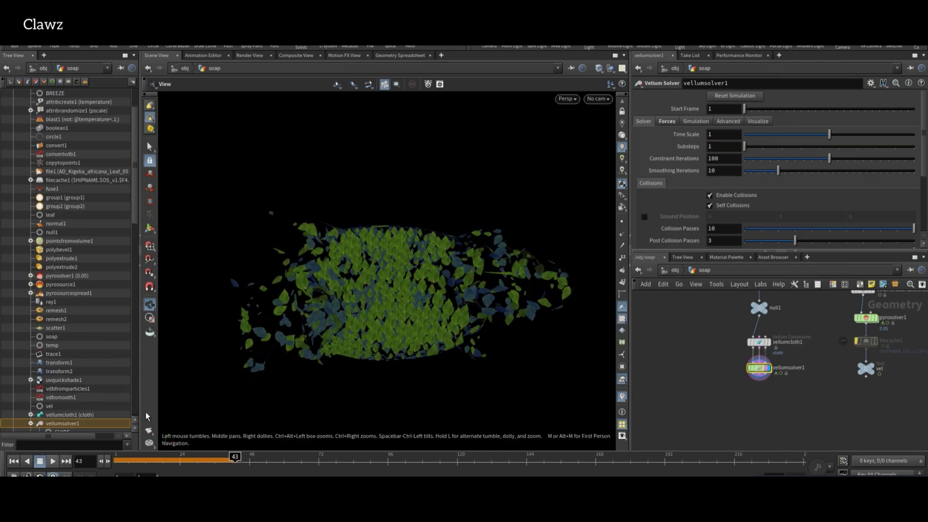
click(13, 461)
click(52, 461)
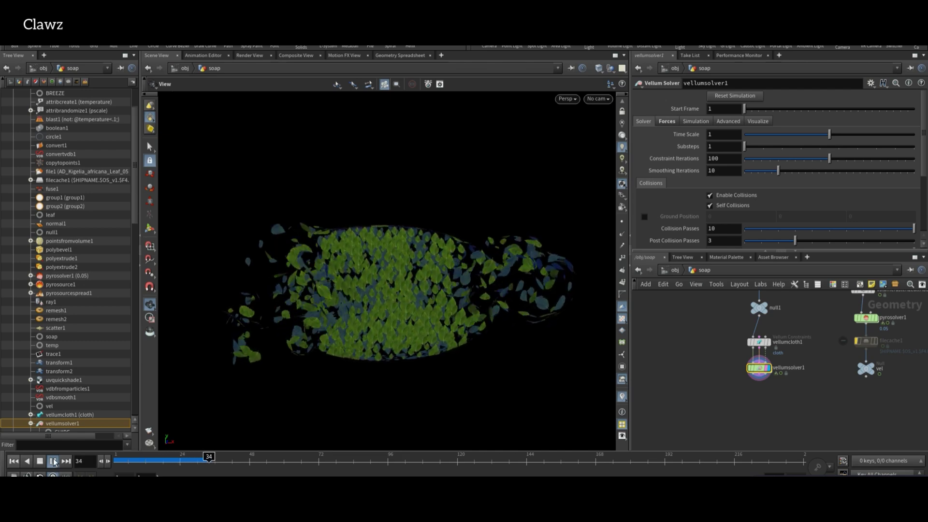
key(Tab)
Add attribtransfer1 below vellumsolver1, wire it to the pyro source, and display it.
scroll(791, 366, up, 2)
key(Return)
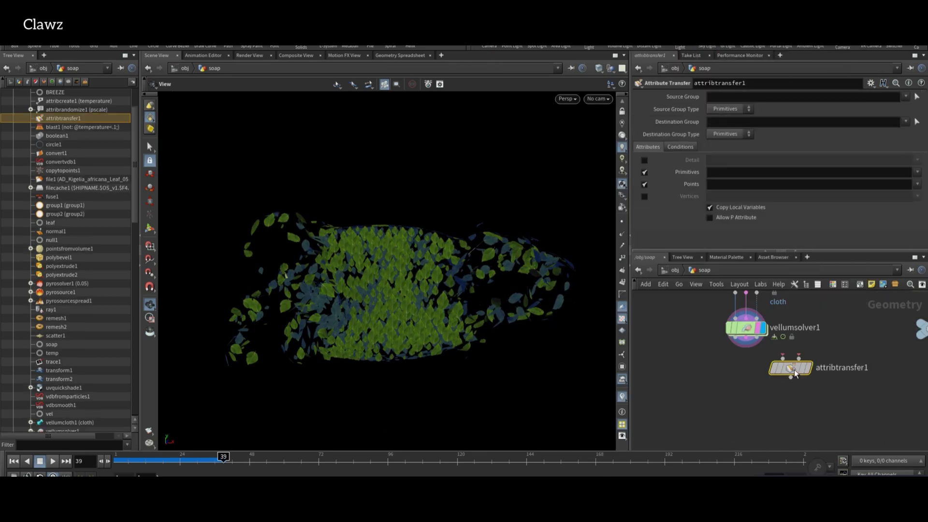
click(779, 387)
click(760, 376)
scroll(770, 400, down, 3)
drag(777, 452, 778, 455)
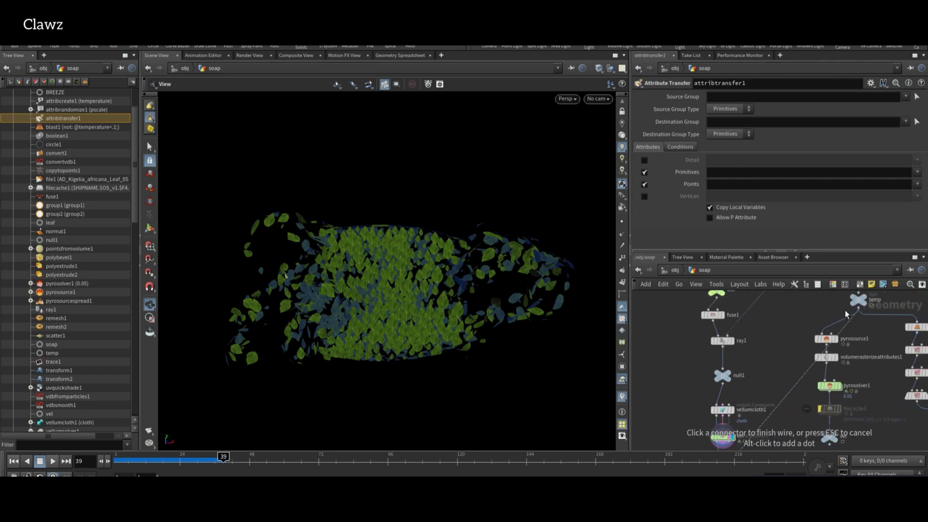
key(f)
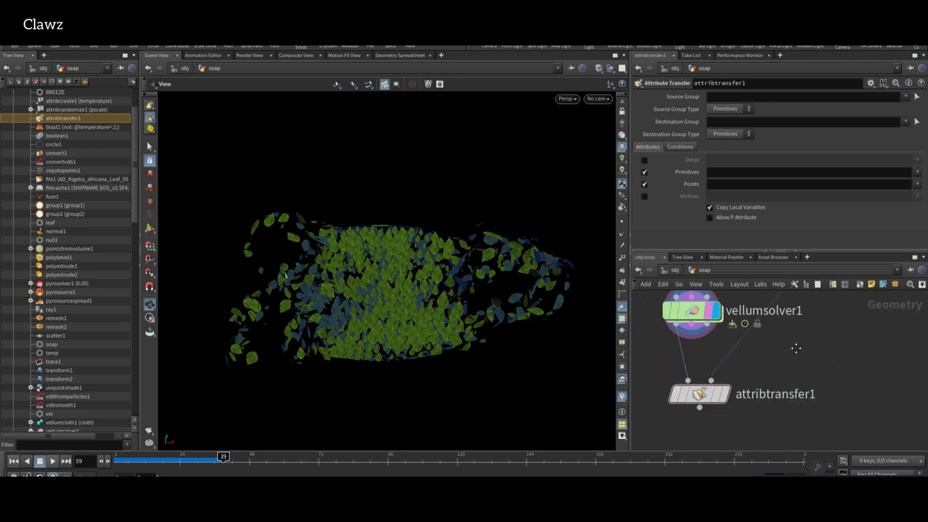
click(750, 372)
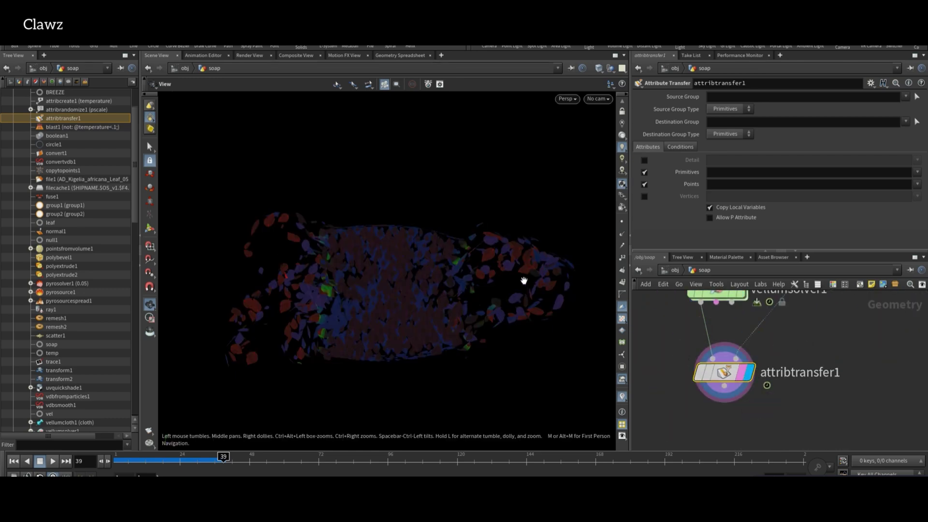
Inspect attribtransfer1's point attributes and counts in its info window.
middle_click(723, 370)
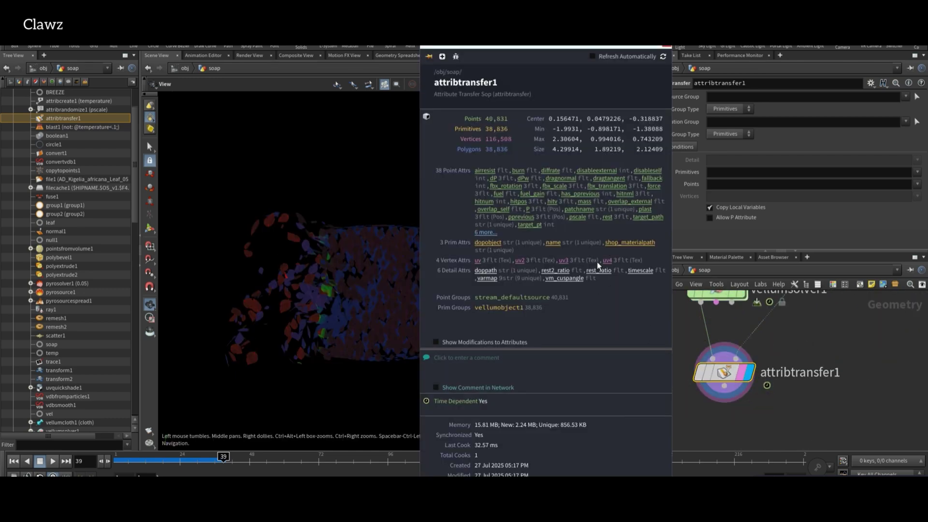
click(485, 232)
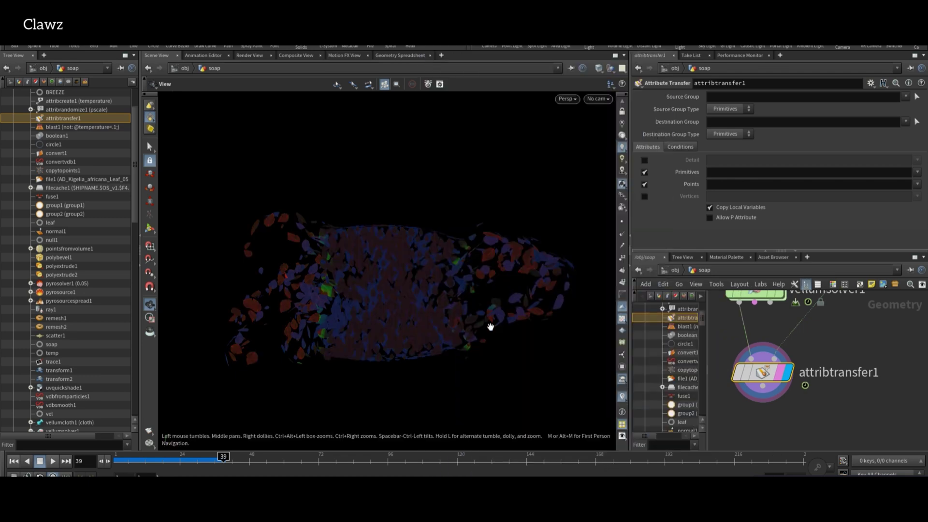
key(Tab)
key(Escape)
Copy blast1 and paste it as blast2 below attribtransfer1.
scroll(851, 379, down, 10)
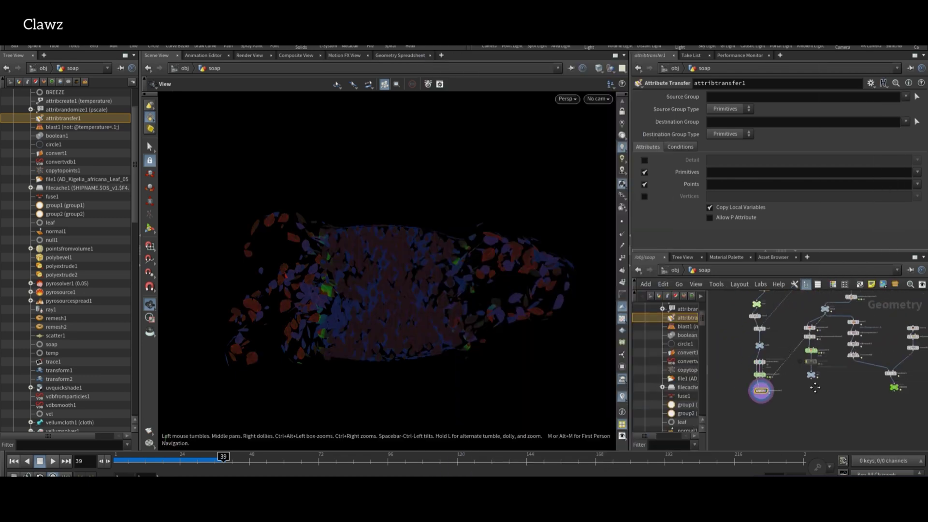
click(821, 314)
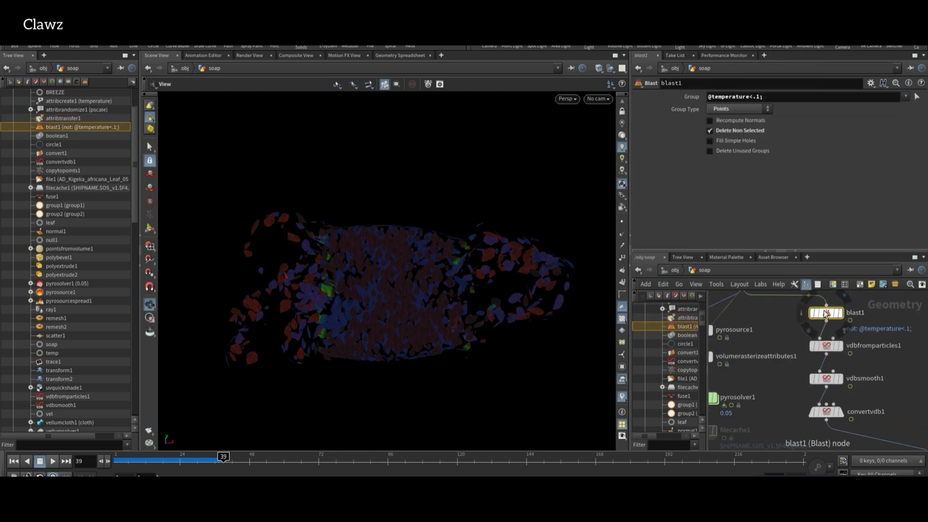
scroll(774, 404, down, 5)
scroll(812, 407, up, 5)
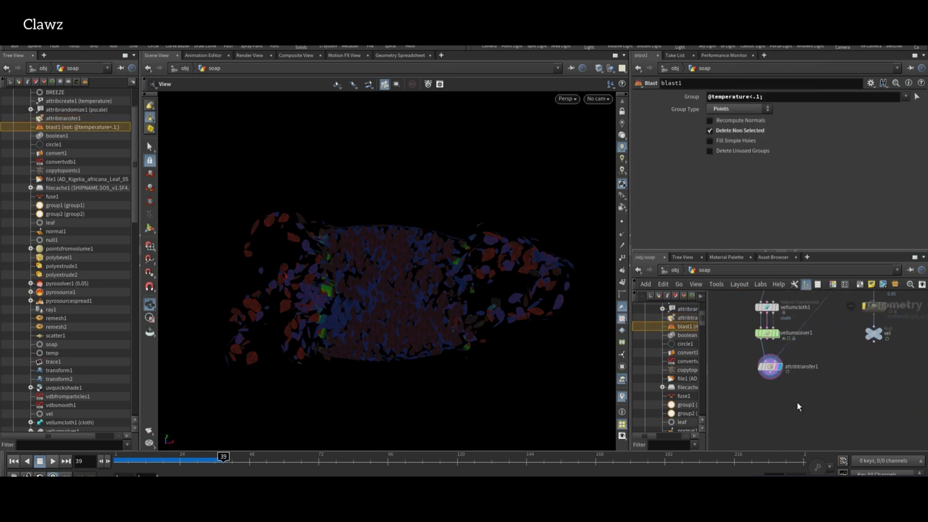
key(ctrl+v)
Display blast2, make it delete leaves with temperature below .1, and check its point counts.
scroll(775, 386, up, 4)
click(807, 401)
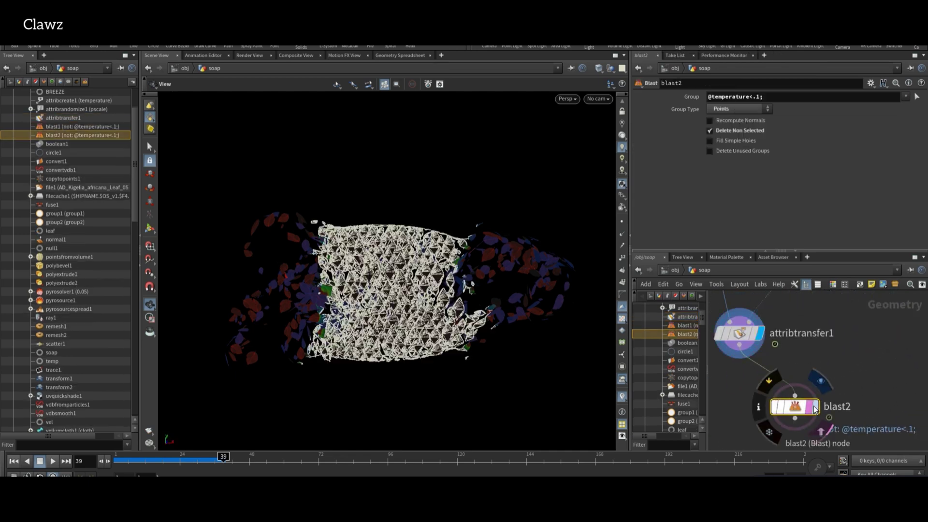
click(735, 130)
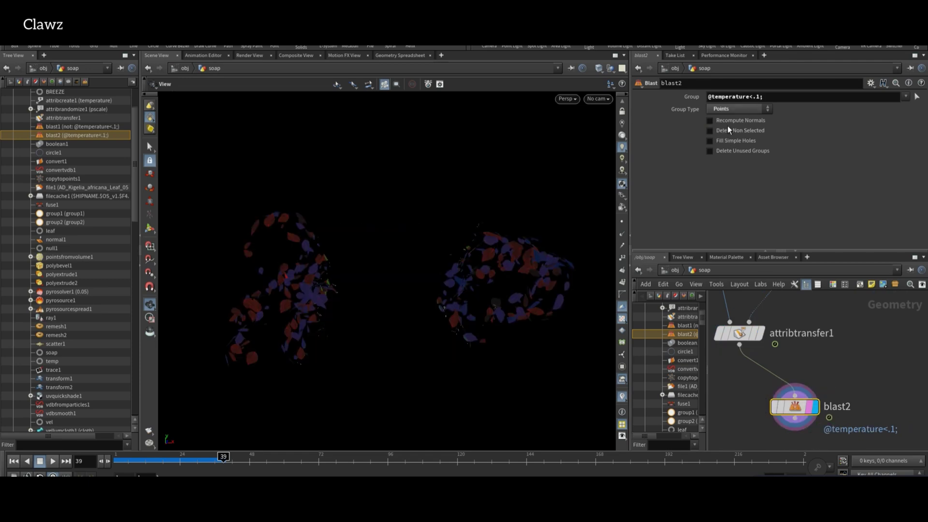
middle_click(795, 407)
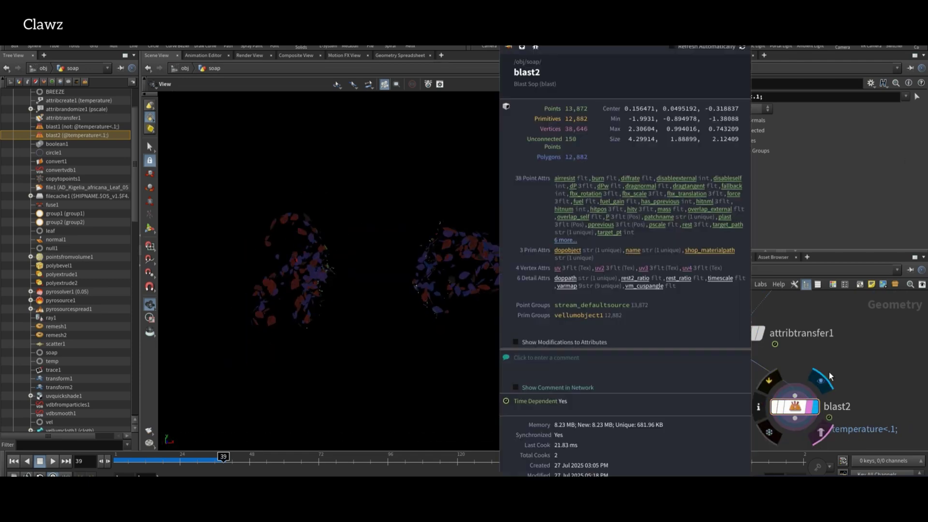
click(624, 240)
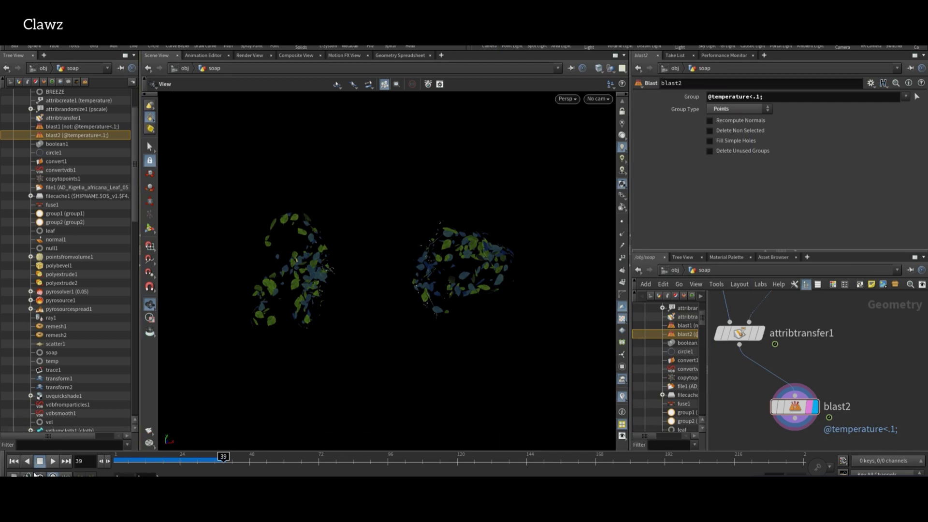
Replay the simulation from frame 1 and stop at frame 52.
click(14, 462)
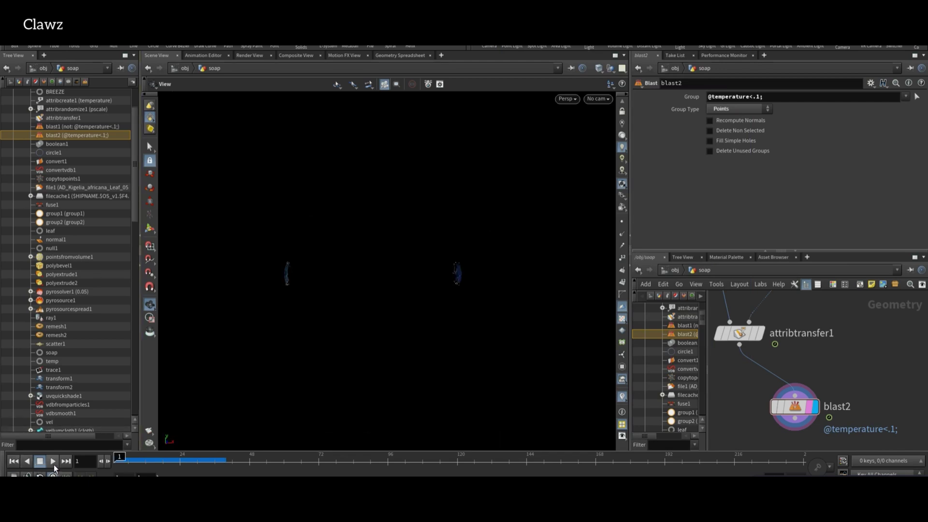
click(53, 463)
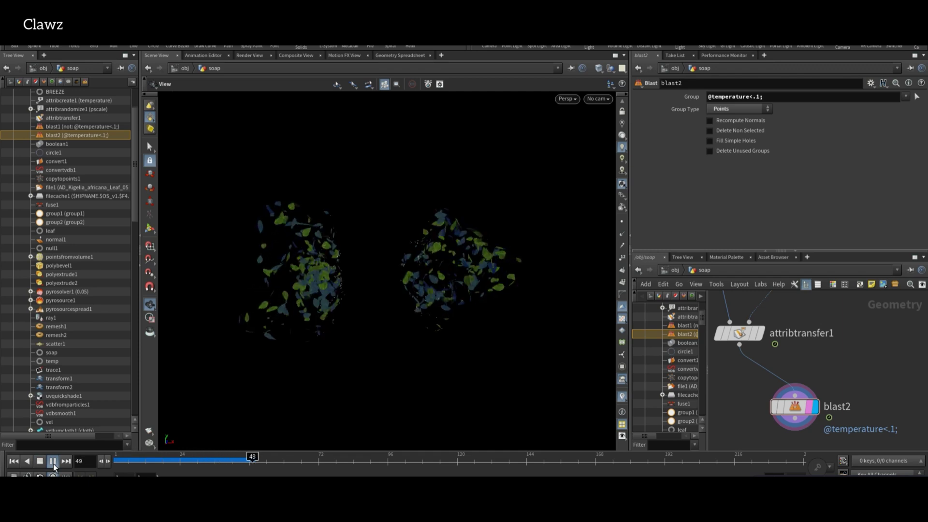
click(53, 463)
scroll(833, 357, down, 3)
key(f)
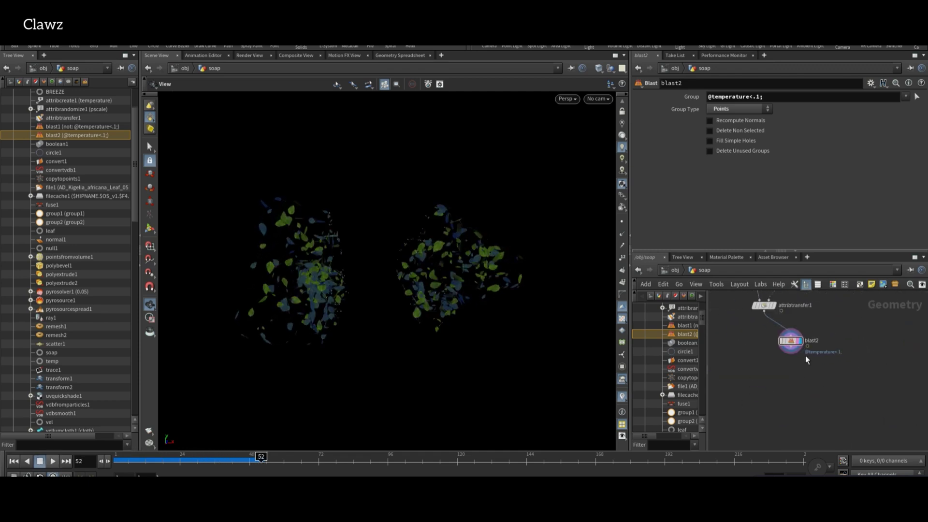
Add a green null named LEAF_BREEZE under blast2.
key(Tab)
text(null)
key(Return)
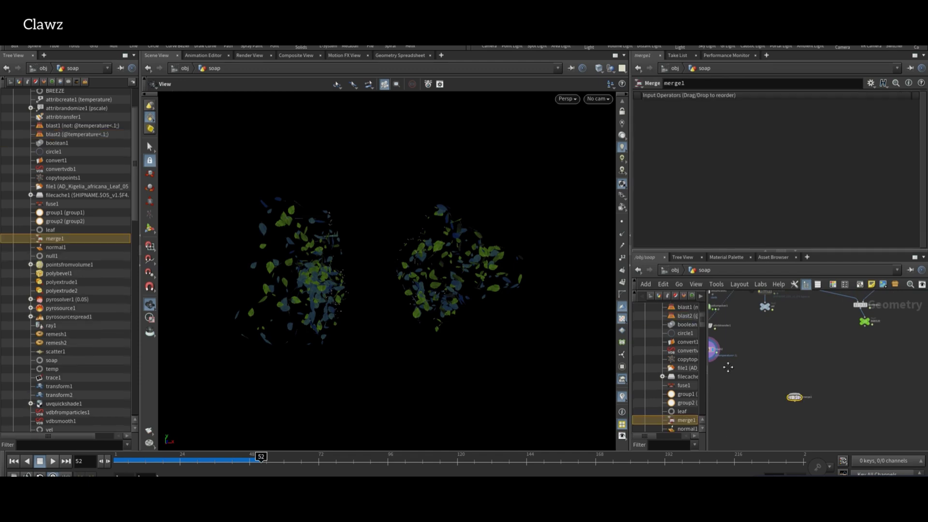
click(790, 382)
drag(790, 379, 792, 368)
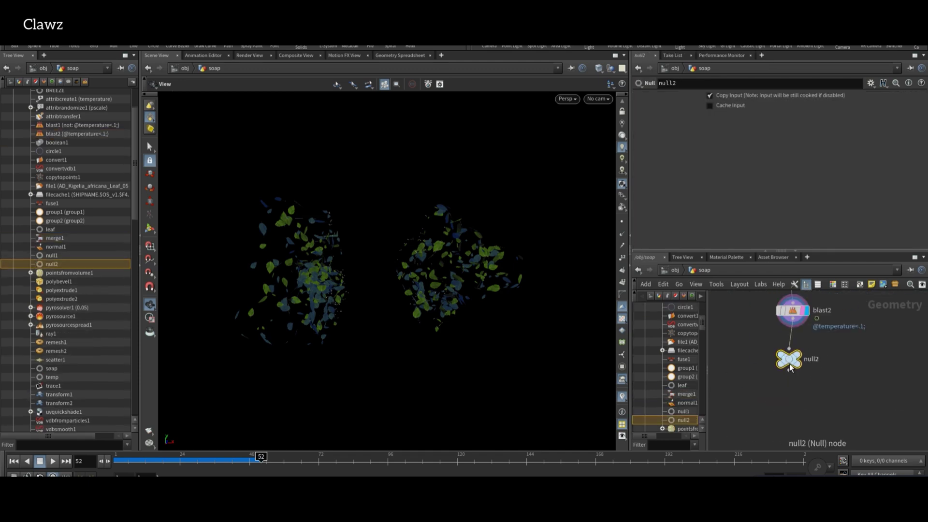
text(LEAF_BR)
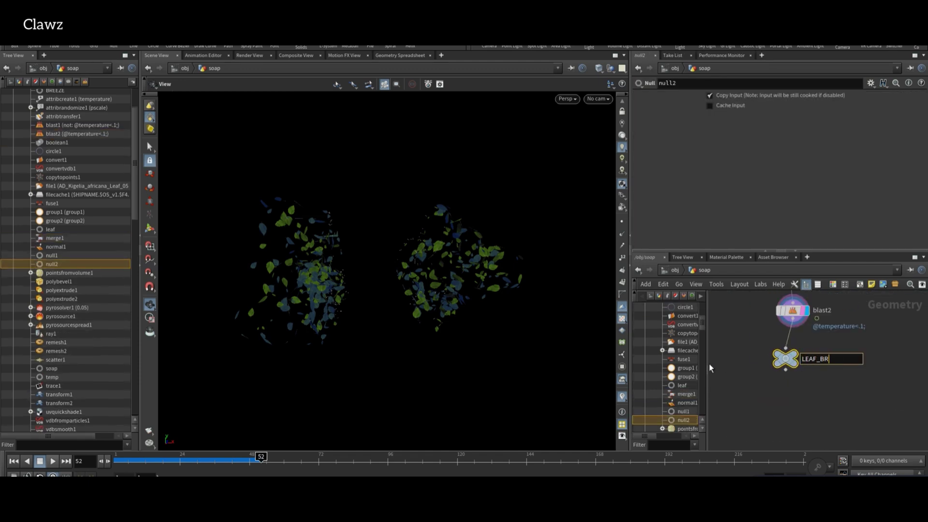
text(EEZE)
key(Return)
key(c)
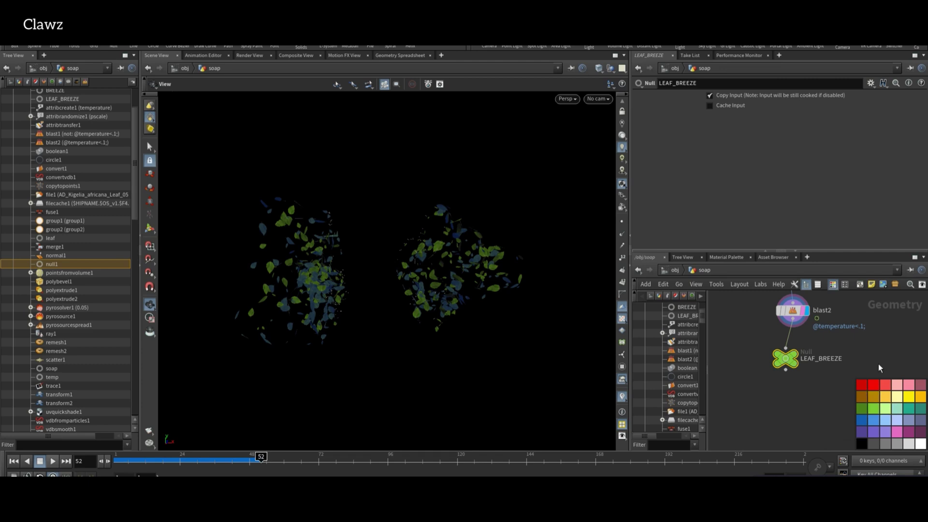
key(c)
Wire LEAF_BREEZE into merge1 and display merge1's combined soap and leaves.
scroll(784, 399, down, 4)
click(765, 386)
click(874, 412)
middle_drag(874, 412, 823, 428)
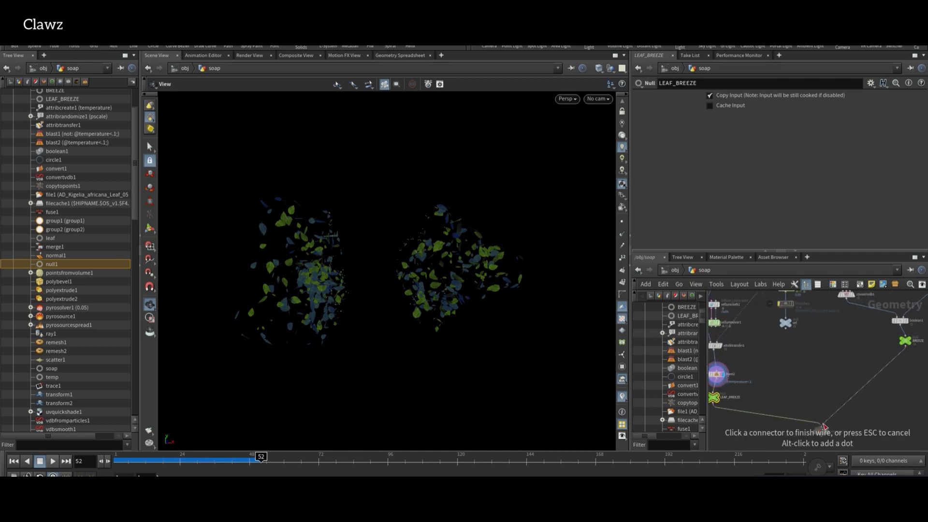
scroll(847, 427, up, 3)
click(866, 354)
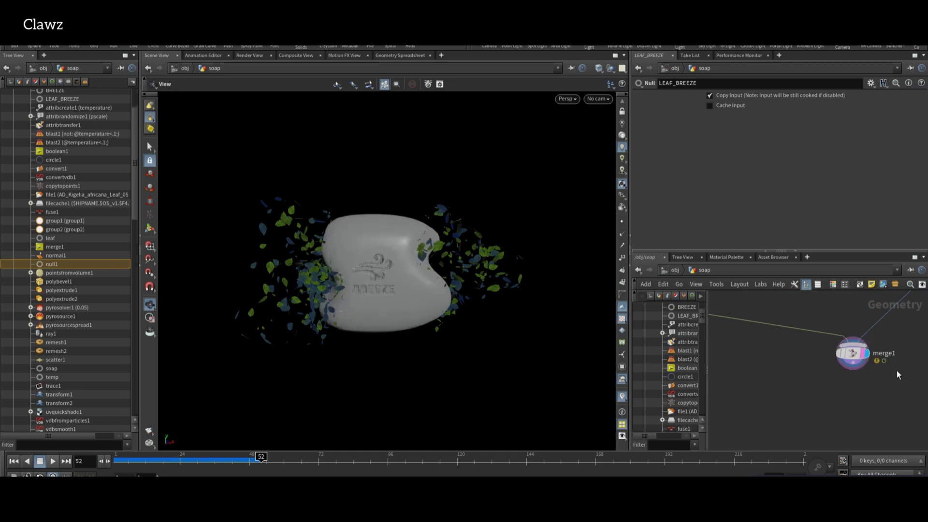
Angle the soap toward the camera and render a flipbook of the animation.
drag(439, 358, 432, 352)
scroll(413, 345, down, 2)
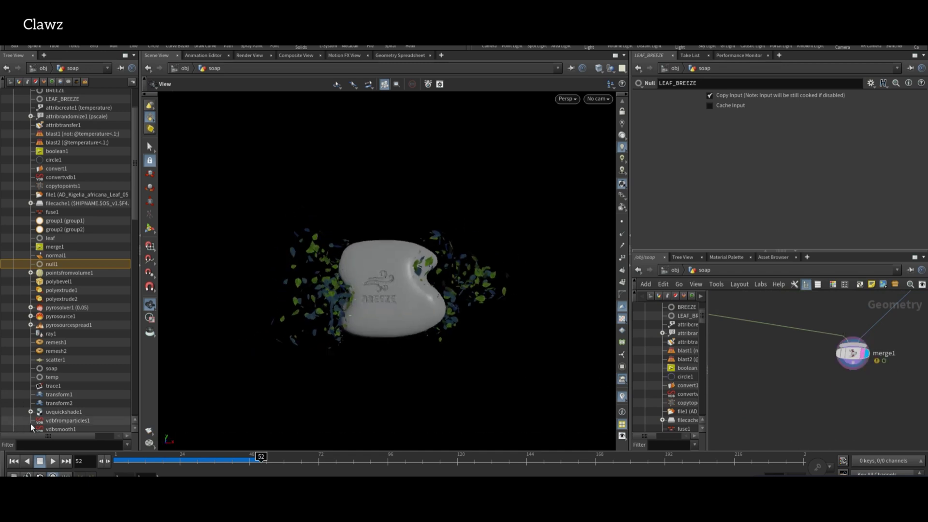
click(148, 429)
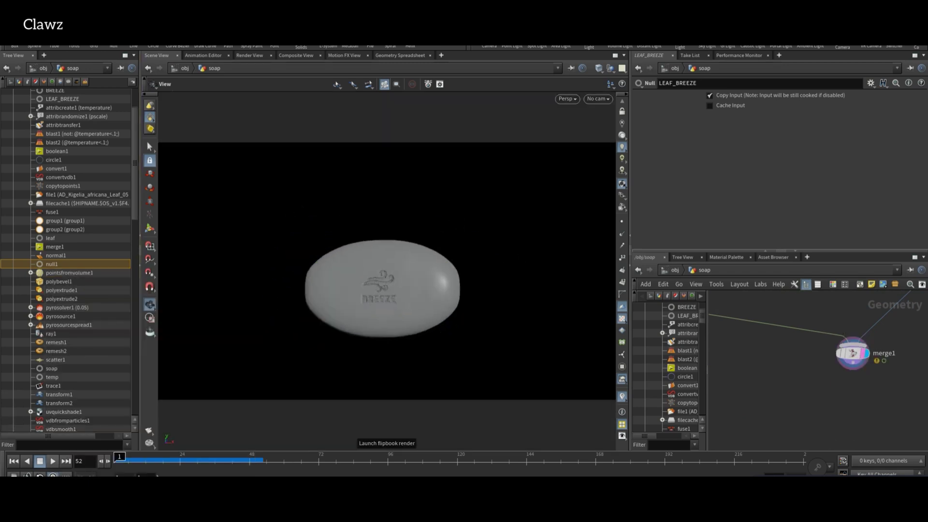